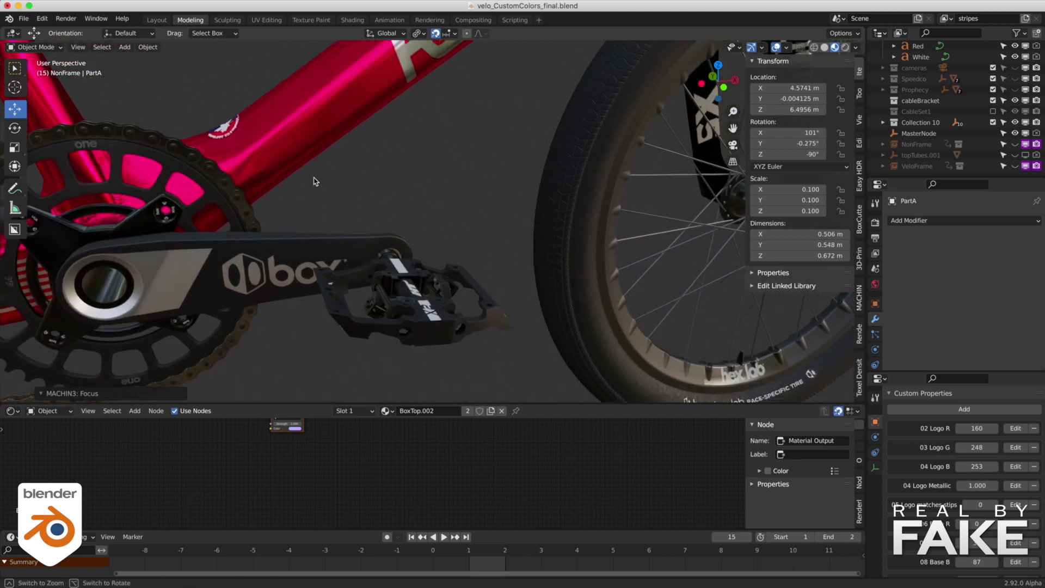
# Step: Examine the crank, the pedal and the handlebar stem area of the BMX bike up close
pyautogui.keyDown('alt'); pyautogui.moveTo(368, 289); pyautogui.dragTo(430, 307, button='right'); pyautogui.keyUp('alt')
pyautogui.keyDown('alt'); pyautogui.moveTo(430, 308); pyautogui.dragTo(405, 335); pyautogui.keyUp('alt')
pyautogui.moveTo(405, 337); pyautogui.dragTo(297, 343, button='middle')
pyautogui.moveTo(376, 325); pyautogui.dragTo(337, 326, button='middle')
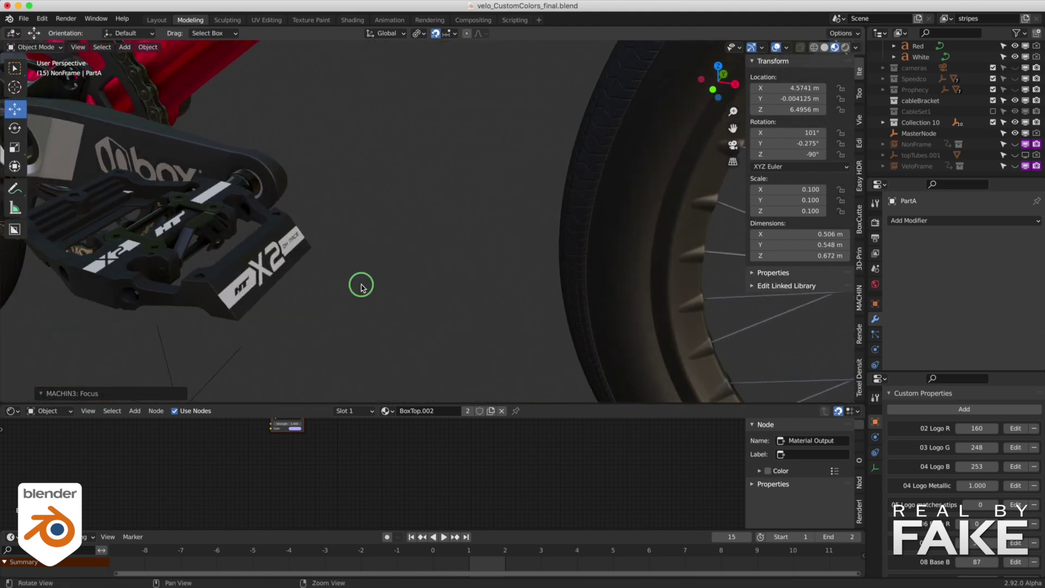
pyautogui.keyDown('alt'); pyautogui.moveTo(367, 284); pyautogui.dragTo(329, 264, button='right'); pyautogui.keyUp('alt')
pyautogui.keyDown('alt'); pyautogui.moveTo(533, 93); pyautogui.dragTo(466, 215, button='middle'); pyautogui.keyUp('alt')
pyautogui.keyDown('alt'); pyautogui.moveTo(466, 215); pyautogui.dragTo(426, 227, button='right'); pyautogui.keyUp('alt')
pyautogui.keyDown('alt'); pyautogui.moveTo(462, 158); pyautogui.dragTo(510, 183, button='middle'); pyautogui.keyUp('alt')
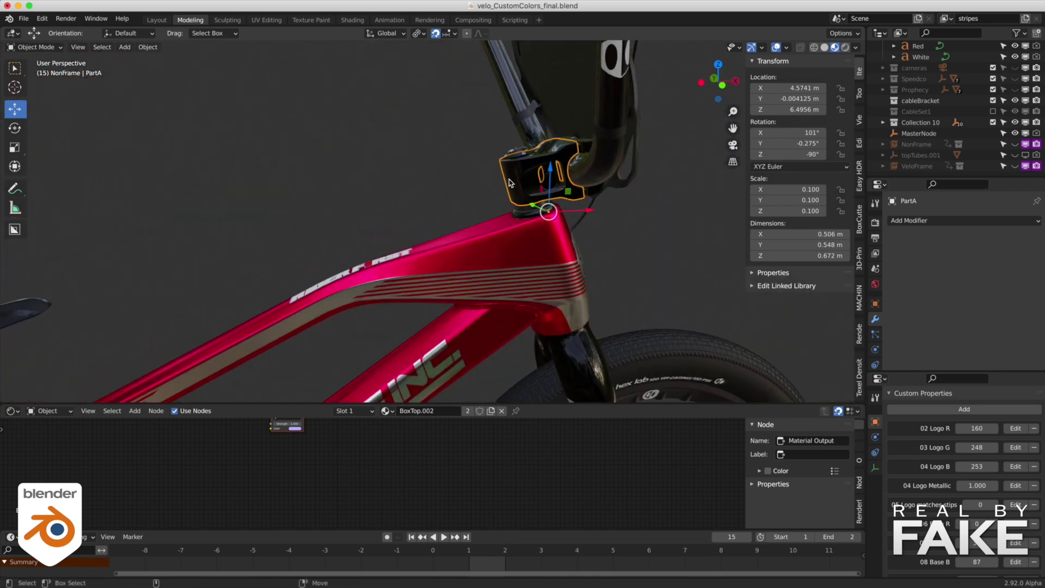
# Step: Isolate the shimano_v03:base part in local view, inspect it from several angles and return to the whole bike
pyautogui.press('f')
pyautogui.moveTo(401, 164); pyautogui.dragTo(255, 234, button='middle')
pyautogui.press('f')
pyautogui.click(368, 236)
pyautogui.hotkey('ctrl', 'f')
pyautogui.moveTo(368, 235); pyautogui.dragTo(469, 239, button='middle')
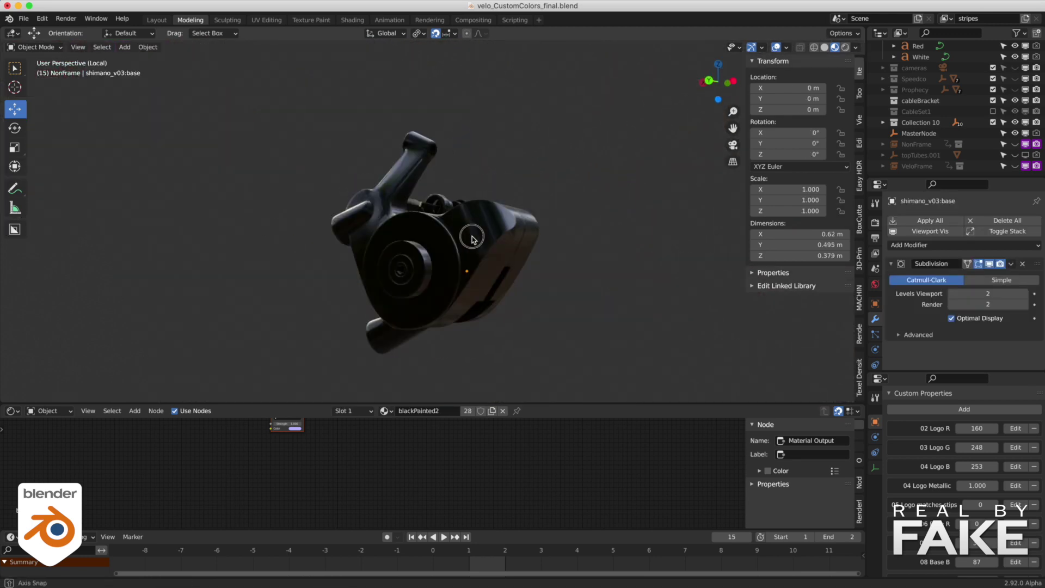
pyautogui.moveTo(549, 251); pyautogui.dragTo(427, 177, button='middle')
pyautogui.press('f')
pyautogui.keyDown('shift'); pyautogui.moveTo(527, 173); pyautogui.dragTo(275, 191, button='middle'); pyautogui.keyUp('shift')
pyautogui.keyDown('shift'); pyautogui.moveTo(385, 168); pyautogui.dragTo(440, 201, button='middle'); pyautogui.keyUp('shift')
pyautogui.scroll(-4, 440, 202)
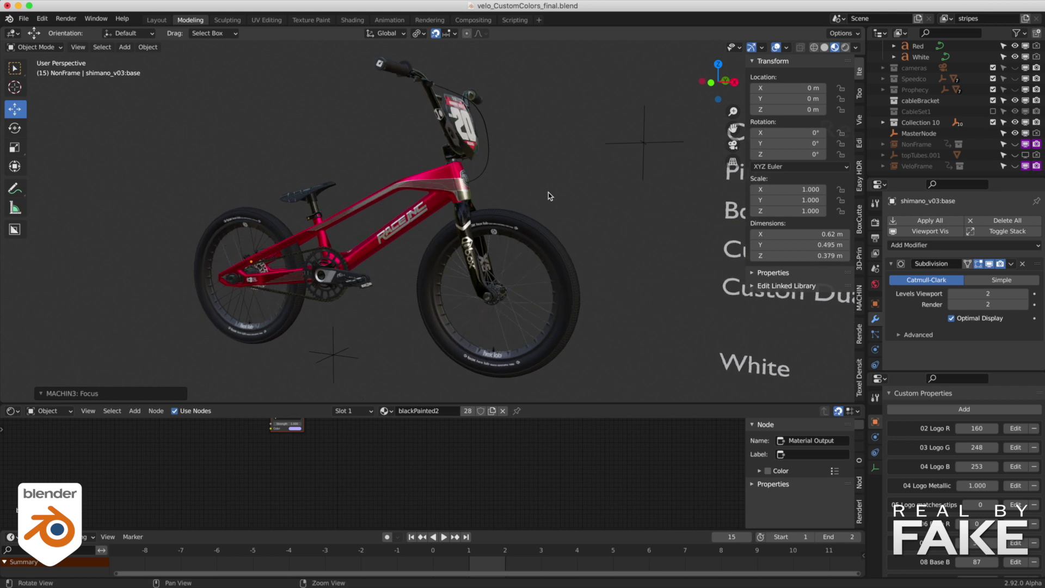
# Step: Select the contollerStripes empty beside the colour labels and lower it to Z 5 m for the Box colours
pyautogui.scroll(2, 476, 183)
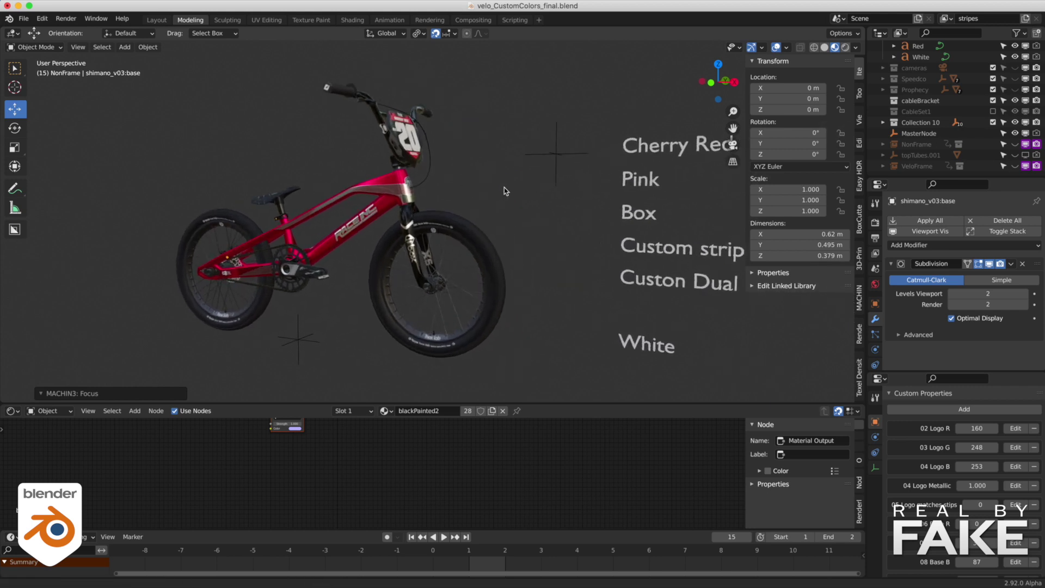
pyautogui.click(559, 135)
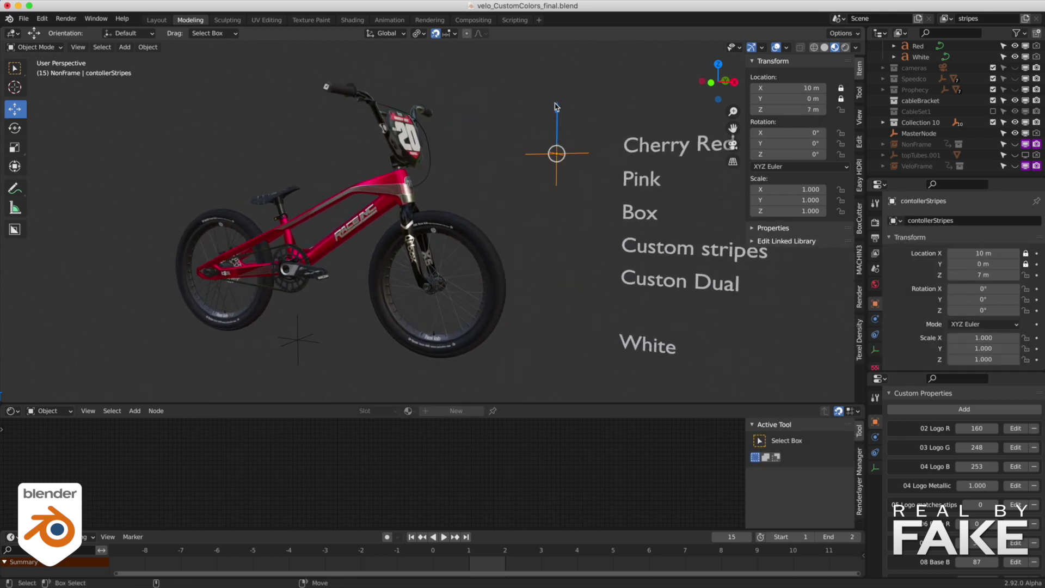
pyautogui.moveTo(556, 109); pyautogui.dragTo(556, 164)
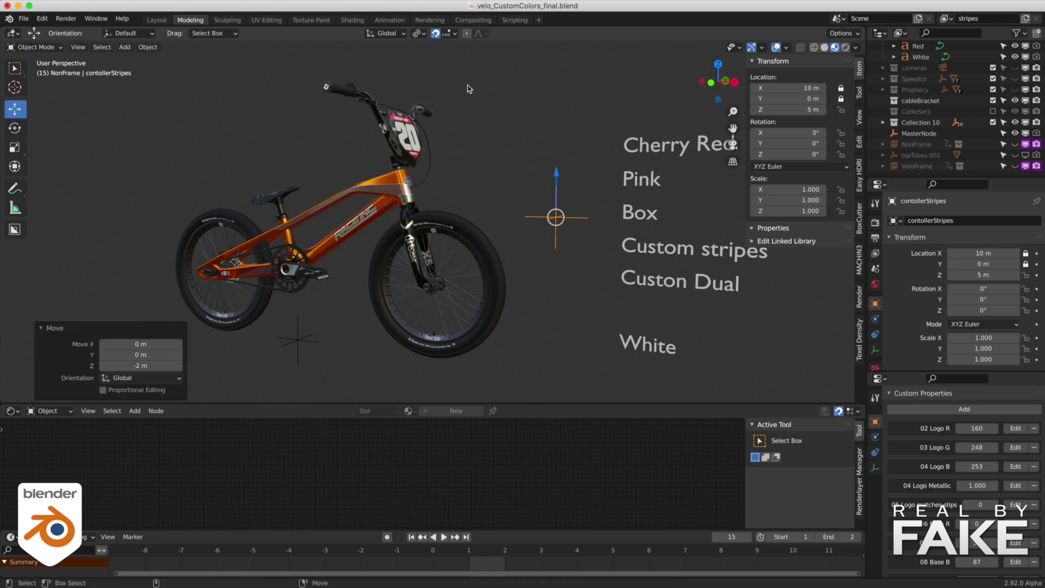
# Step: Lower contollerStripes to Z 1 m at the White label and inspect the recoloured frame
pyautogui.moveTo(466, 164); pyautogui.dragTo(516, 170, button='middle')
pyautogui.moveTo(546, 169); pyautogui.dragTo(517, 292)
pyautogui.moveTo(518, 291); pyautogui.dragTo(325, 167, button='middle')
pyautogui.keyDown('alt'); pyautogui.moveTo(325, 167); pyautogui.dragTo(486, 168, button='right'); pyautogui.keyUp('alt')
pyautogui.keyDown('alt'); pyautogui.moveTo(337, 197); pyautogui.dragTo(427, 160, button='middle'); pyautogui.keyUp('alt')
pyautogui.keyDown('alt'); pyautogui.moveTo(446, 182); pyautogui.dragTo(355, 182, button='right'); pyautogui.keyUp('alt')
pyautogui.keyDown('alt'); pyautogui.moveTo(354, 182); pyautogui.dragTo(441, 190); pyautogui.keyUp('alt')
pyautogui.scroll(-3, 441, 192)
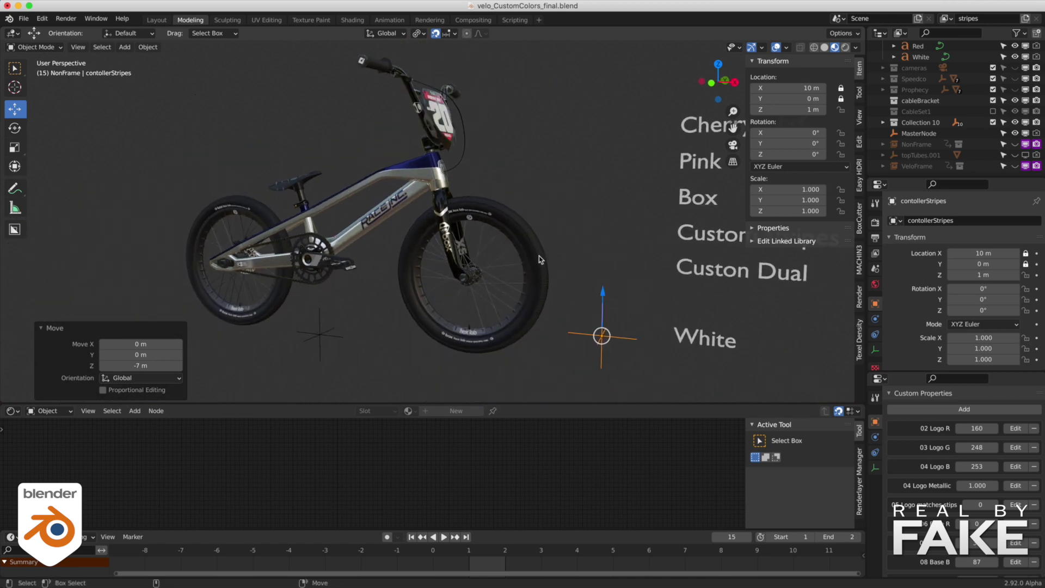
# Step: Raise contollerStripes to Z 4 m to activate the Custom stripes colours
pyautogui.moveTo(253, 191); pyautogui.dragTo(269, 168, button='middle')
pyautogui.moveTo(626, 288); pyautogui.dragTo(647, 195)
pyautogui.moveTo(597, 175); pyautogui.dragTo(519, 168, button='middle')
# Step: Enlarge the custom properties area and check the MasterNode empty before reselecting contollerStripes
pyautogui.moveTo(934, 374); pyautogui.dragTo(928, 259)
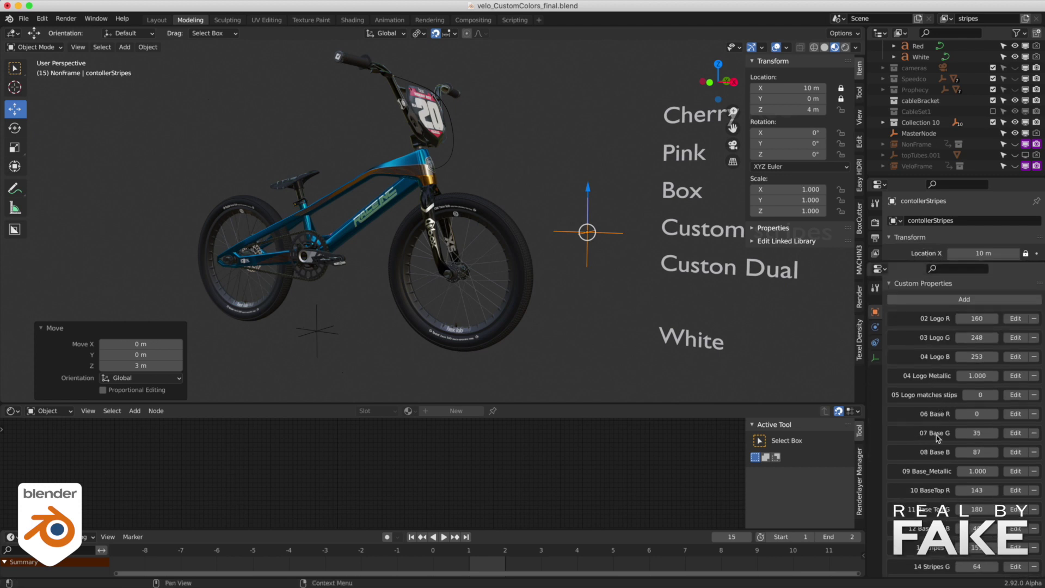
pyautogui.click(317, 334)
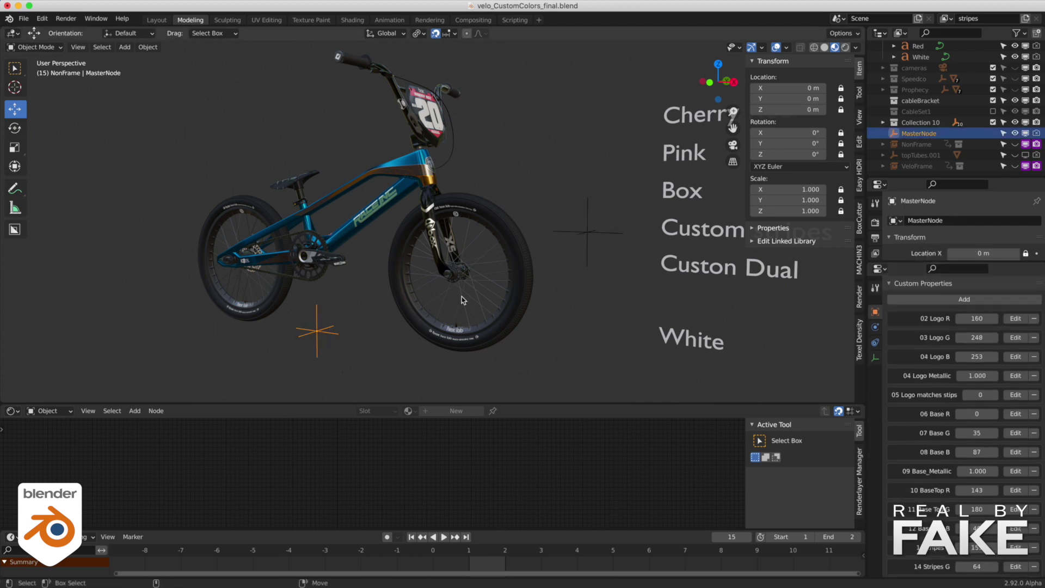
pyautogui.click(589, 219)
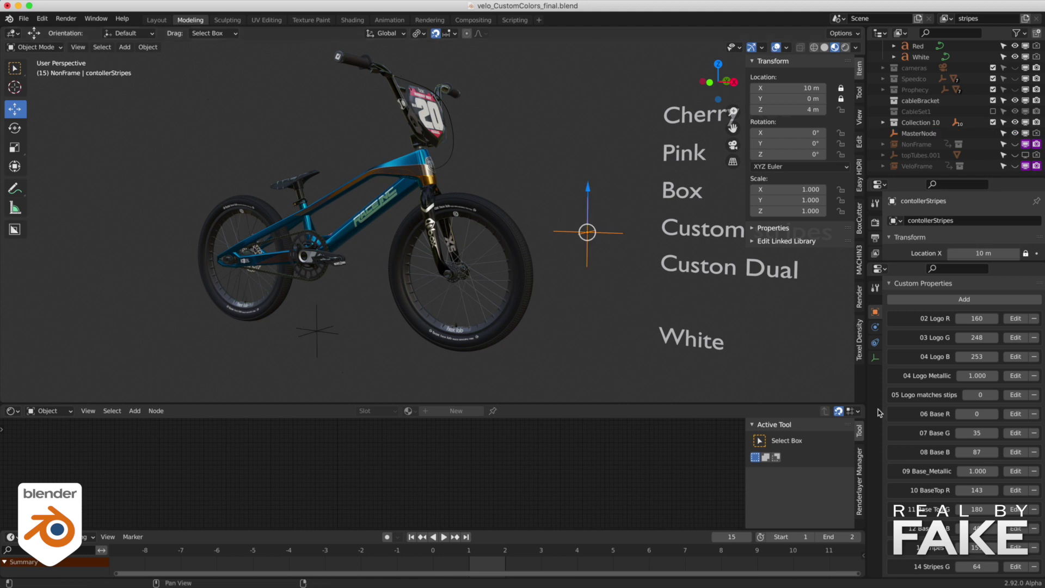
# Step: Set the frame's base colour to R 185, G 163, B 28 and Base Top B to 249
pyautogui.click(978, 418)
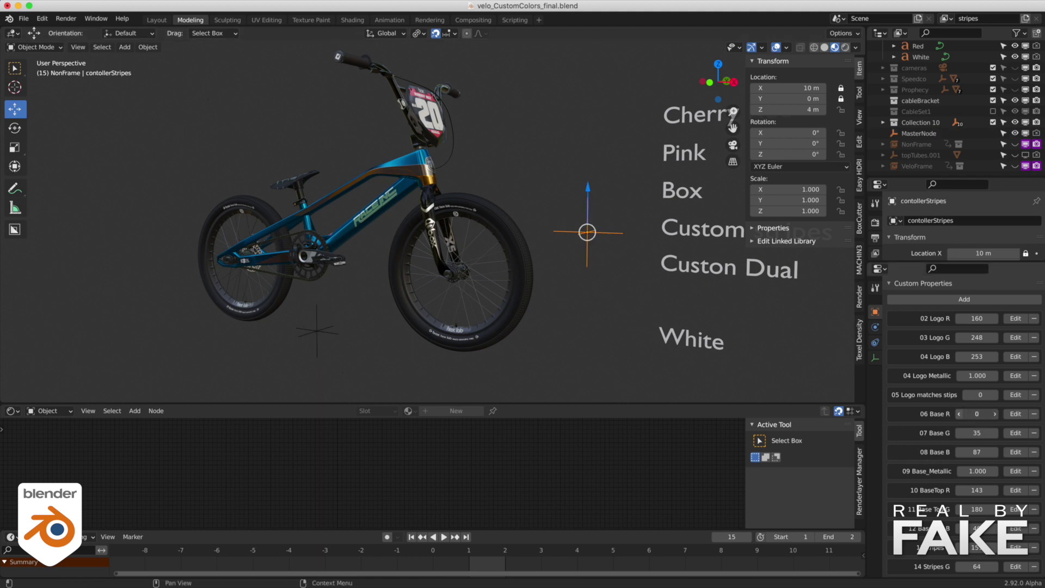
pyautogui.moveTo(978, 416); pyautogui.dragTo(1039, 417)
pyautogui.write('165')
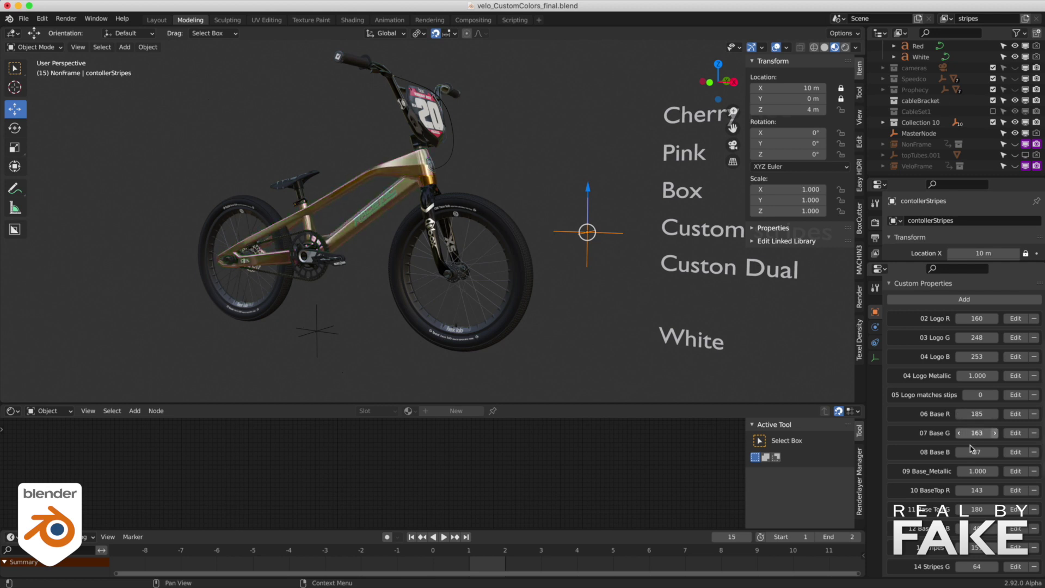
pyautogui.scroll(-3, 977, 474)
pyautogui.write('249')
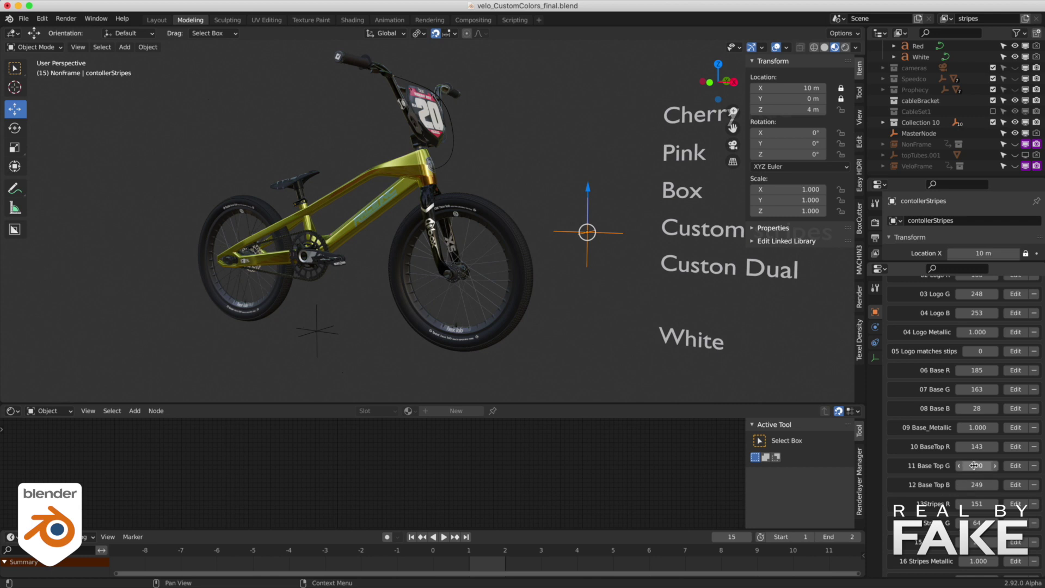
# Step: Set Stripes R to 72 and Stripes G to 1, and inspect the stripes on the frame
pyautogui.moveTo(977, 503); pyautogui.dragTo(963, 503)
pyautogui.moveTo(977, 523); pyautogui.dragTo(945, 522)
pyautogui.moveTo(375, 217); pyautogui.dragTo(396, 210, button='middle')
pyautogui.scroll(5, 403, 209)
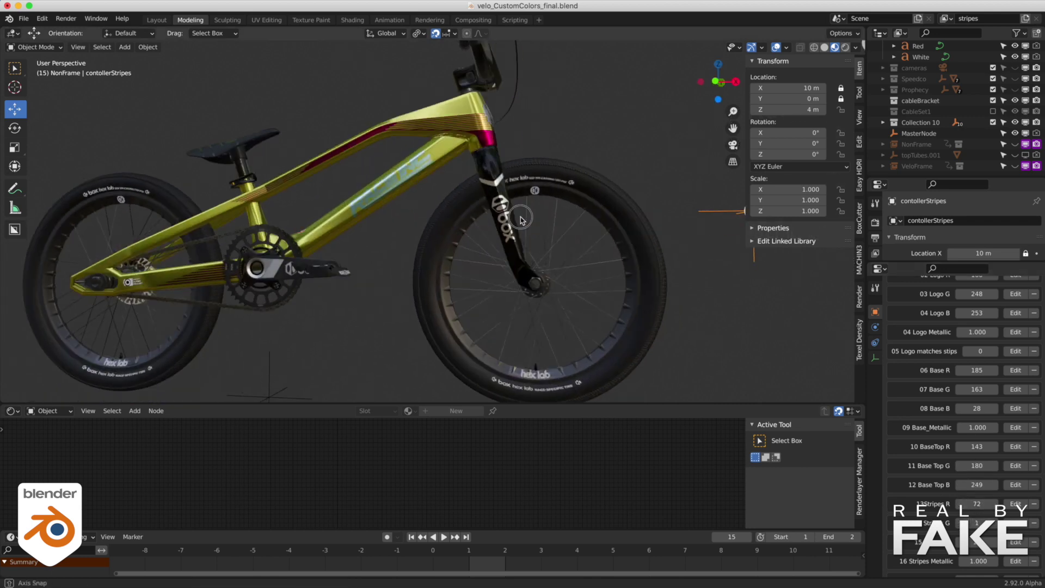
pyautogui.scroll(4, 963, 386)
# Step: Set Logo matches stips to 1, and try Base_Metallic at 0.000 before settling on 0.960
pyautogui.moveTo(975, 404)
pyautogui.mouseDown()
pyautogui.moveTo(987, 404)
pyautogui.moveTo(925, 387)
pyautogui.moveTo(965, 388)
pyautogui.mouseUp()
pyautogui.moveTo(538, 185); pyautogui.dragTo(517, 207, button='middle')
pyautogui.moveTo(979, 482); pyautogui.dragTo(939, 482)
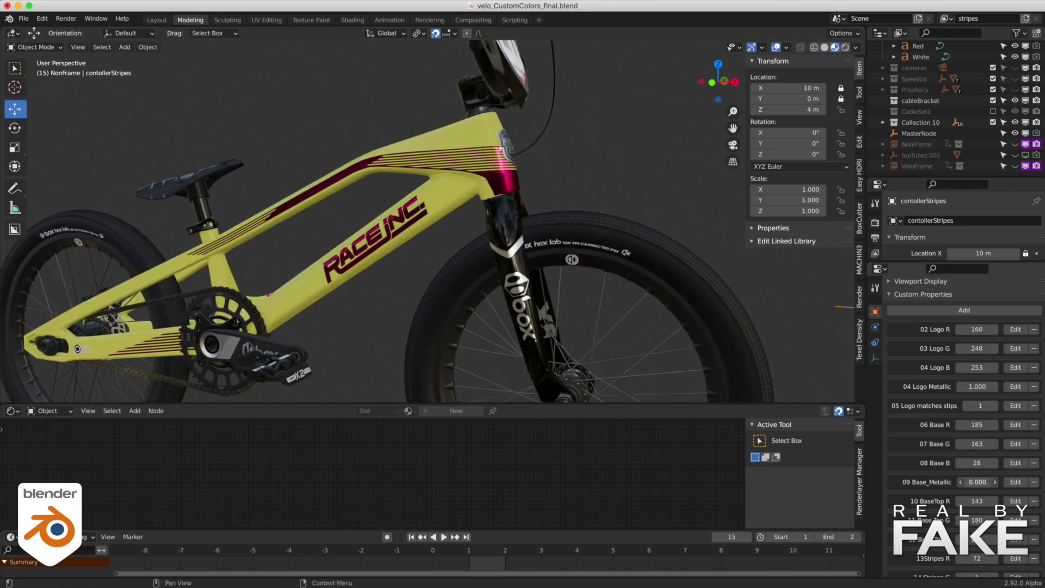
pyautogui.moveTo(544, 218); pyautogui.dragTo(506, 234, button='middle')
pyautogui.moveTo(977, 482)
pyautogui.mouseDown()
pyautogui.moveTo(1015, 481)
pyautogui.moveTo(971, 481)
pyautogui.mouseUp()
# Step: Lower contollerStripes to Z 3 m to switch the frame to the Custon Dual colours
pyautogui.scroll(-5, 532, 201)
pyautogui.keyDown('alt'); pyautogui.moveTo(493, 210); pyautogui.dragTo(586, 159); pyautogui.keyUp('alt')
pyautogui.scroll(-4, 585, 158)
pyautogui.moveTo(681, 191); pyautogui.dragTo(682, 229)
pyautogui.keyDown('alt'); pyautogui.moveTo(591, 149); pyautogui.dragTo(580, 163); pyautogui.keyUp('alt')
# Step: Set the dual colour's BaseTop R to 1 and Base Top G to 7
pyautogui.moveTo(972, 501); pyautogui.dragTo(897, 501)
pyautogui.moveTo(973, 520); pyautogui.dragTo(882, 521)
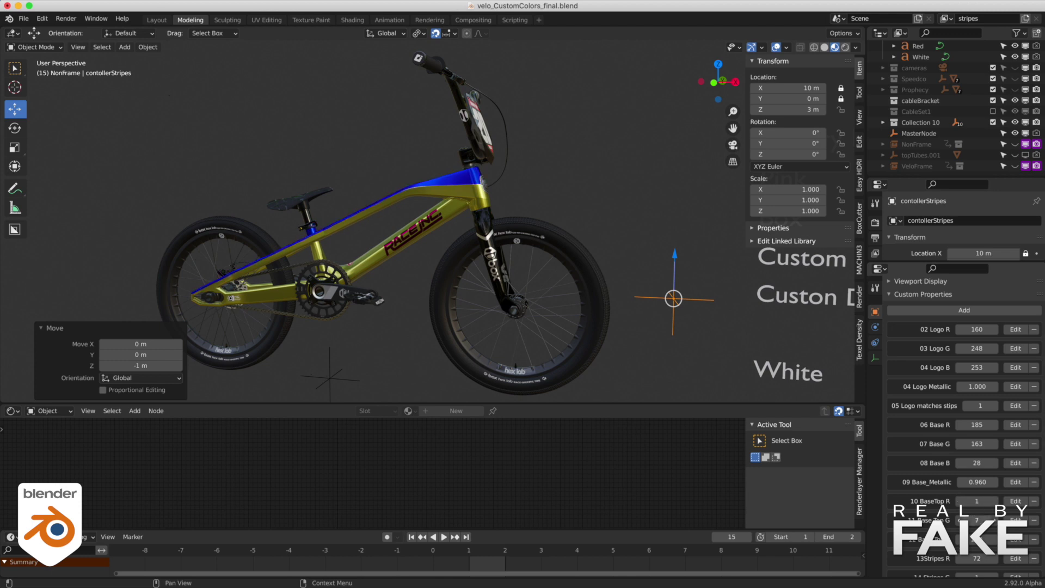
pyautogui.scroll(3, 997, 455)
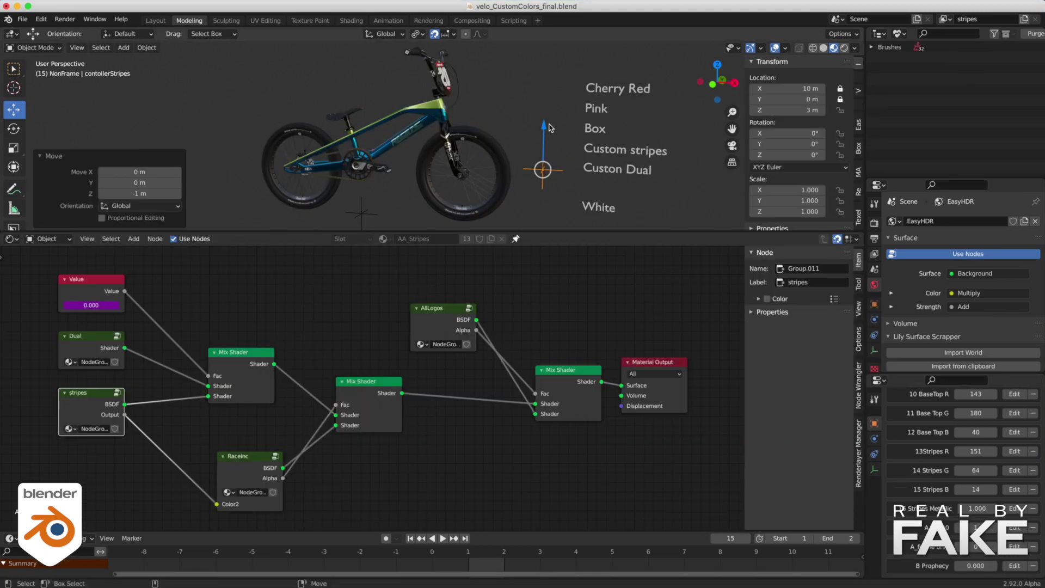
# Step: Move contollerStripes to Z 7 m, 5 m and 1 m, picking out the Dual and stripes nodes between moves
pyautogui.moveTo(545, 92); pyautogui.dragTo(550, 218)
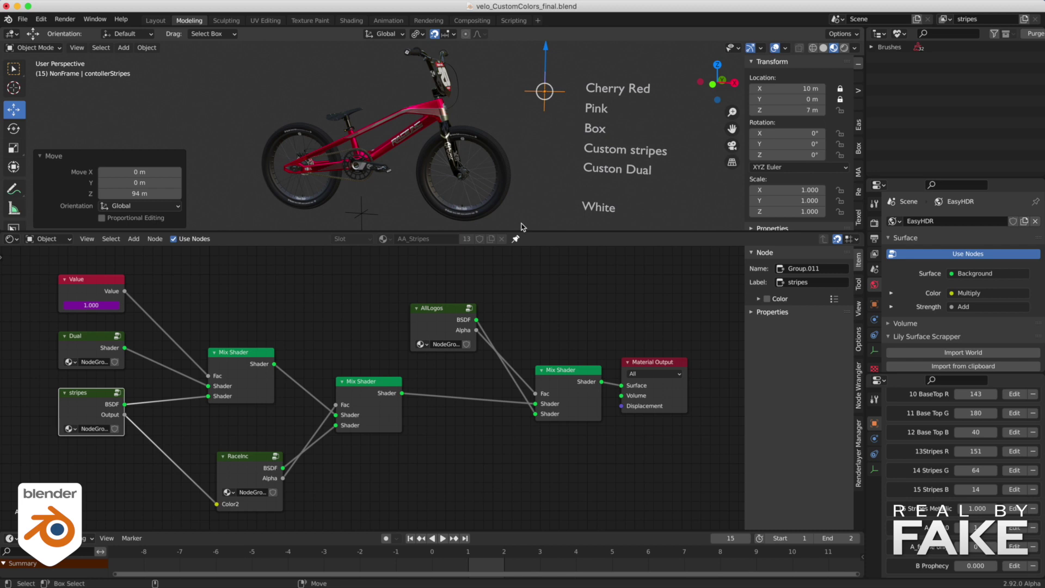
pyautogui.click(98, 340)
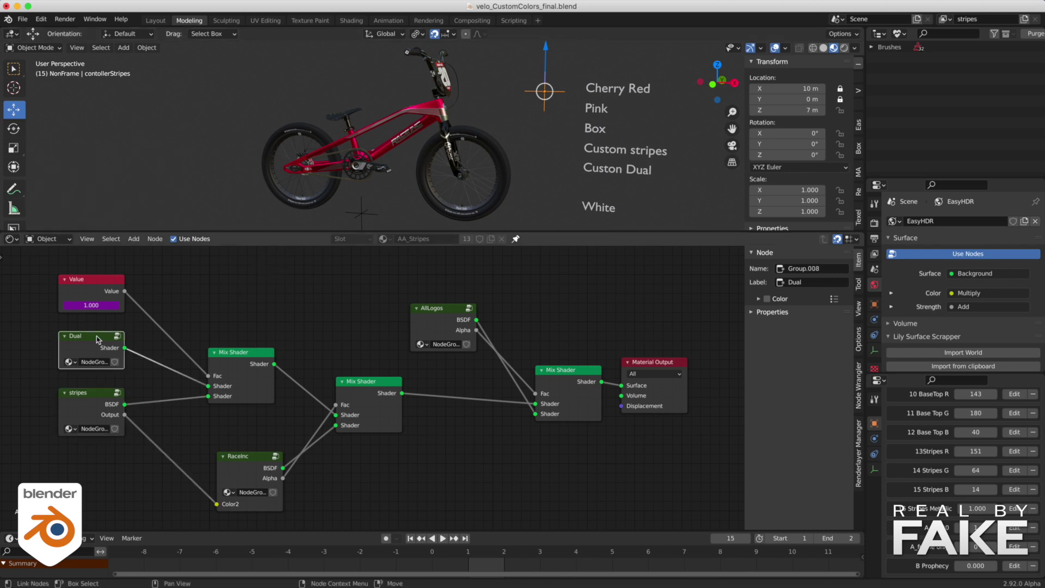
pyautogui.click(85, 397)
pyautogui.moveTo(550, 101); pyautogui.dragTo(553, 85)
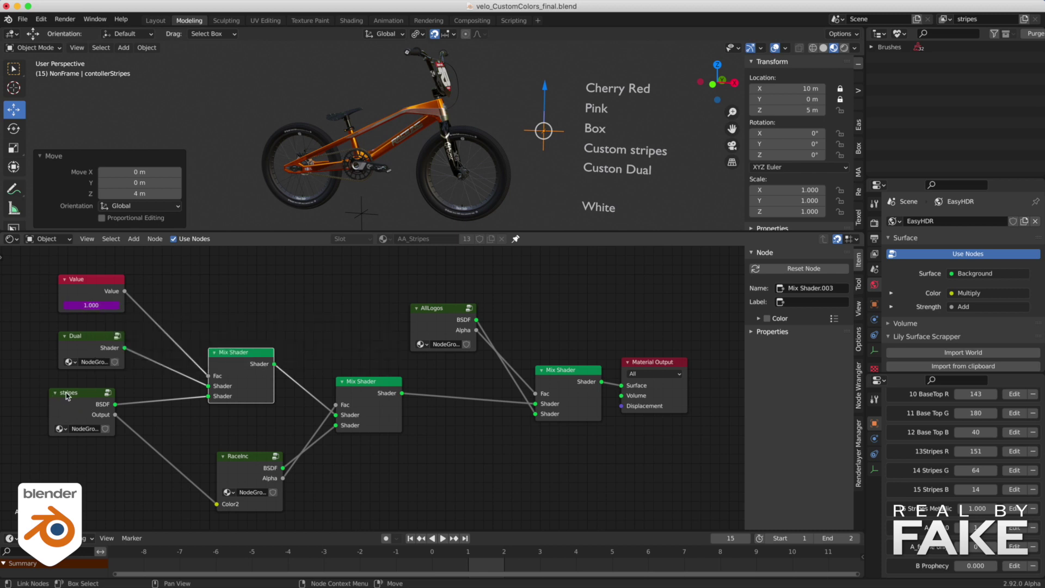
pyautogui.moveTo(544, 86); pyautogui.dragTo(543, 201)
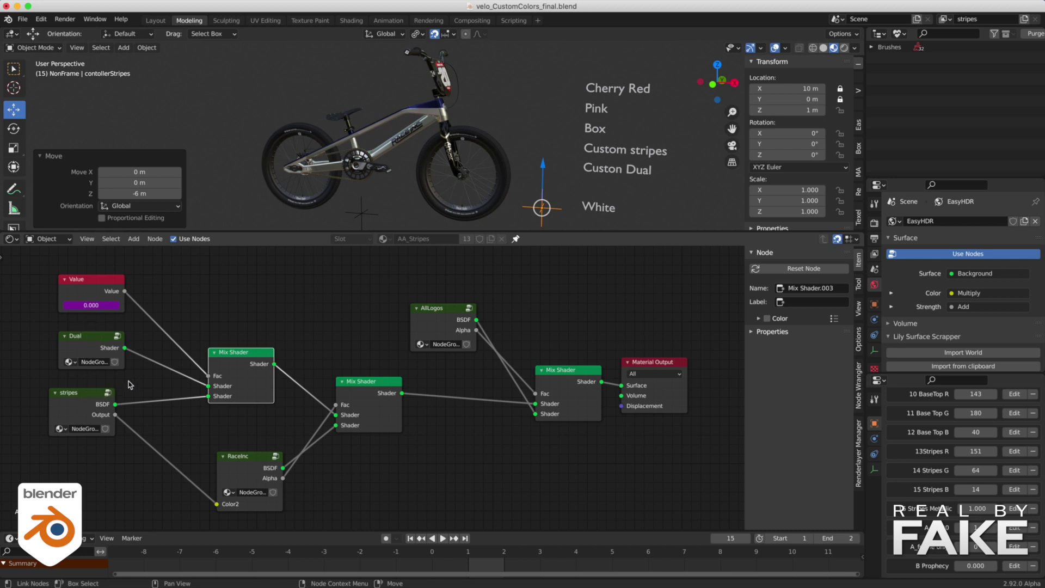
# Step: Open the stripes node group and examine how its colour groups feed the Stripes and BaseColor channel nodes
pyautogui.click(97, 396)
pyautogui.press('Tab')
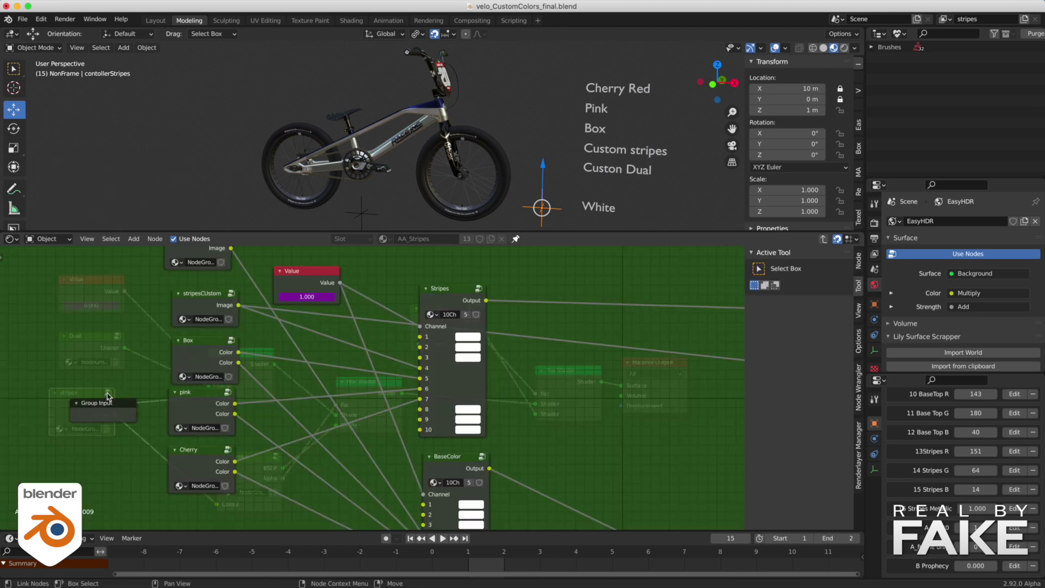
pyautogui.scroll(-3, 549, 388)
pyautogui.moveTo(531, 390); pyautogui.dragTo(374, 348, button='middle')
pyautogui.moveTo(301, 361); pyautogui.dragTo(496, 383, button='middle')
pyautogui.scroll(4, 224, 313)
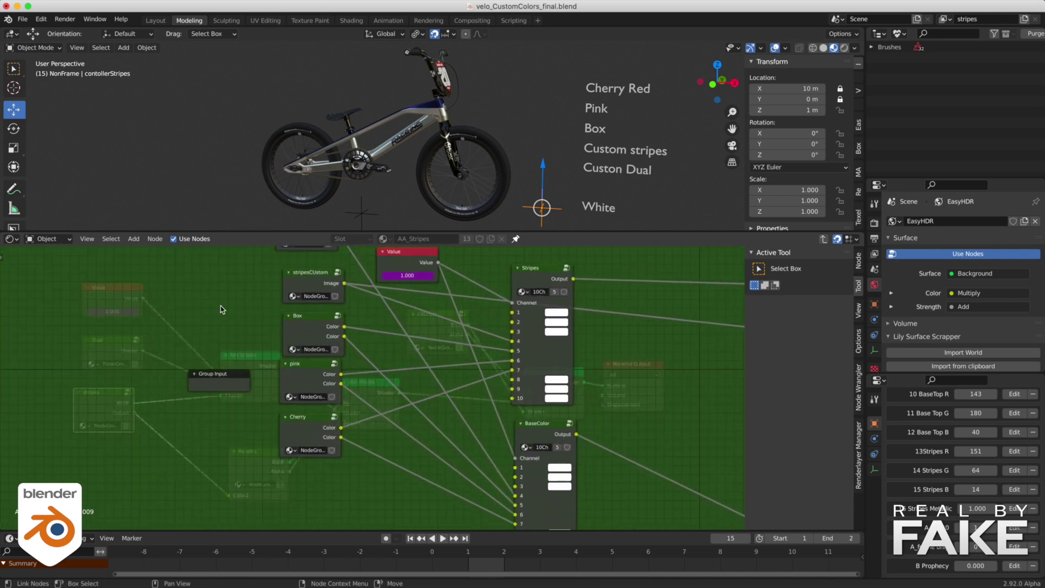
pyautogui.scroll(5, 232, 350)
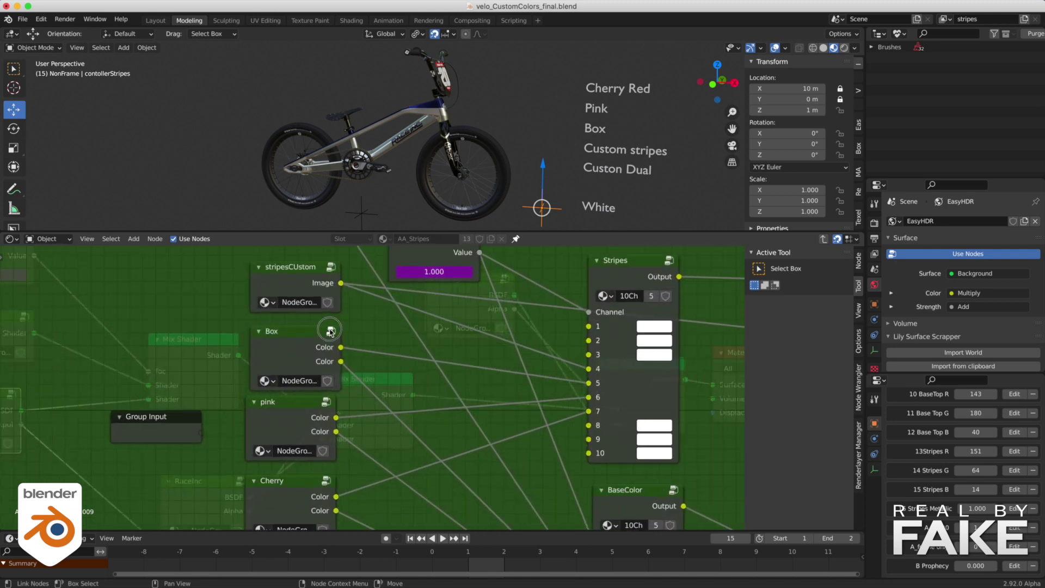
# Step: Open the Box node group, raise contollerStripes to Z 5 m to compare its colours, and leave the group
pyautogui.click(332, 332)
pyautogui.moveTo(513, 446); pyautogui.dragTo(492, 409, button='middle')
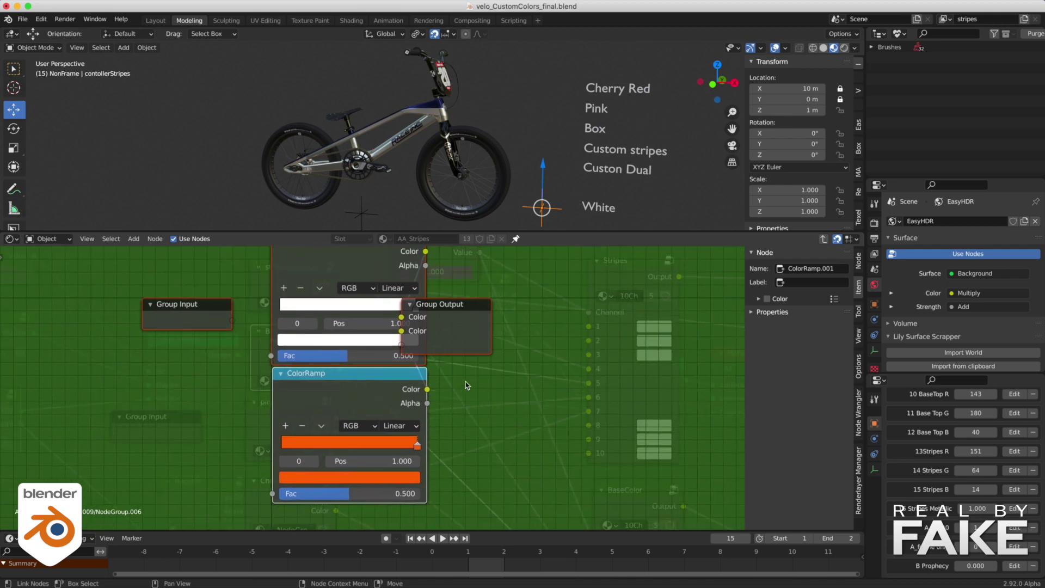
pyautogui.moveTo(544, 162); pyautogui.dragTo(544, 87)
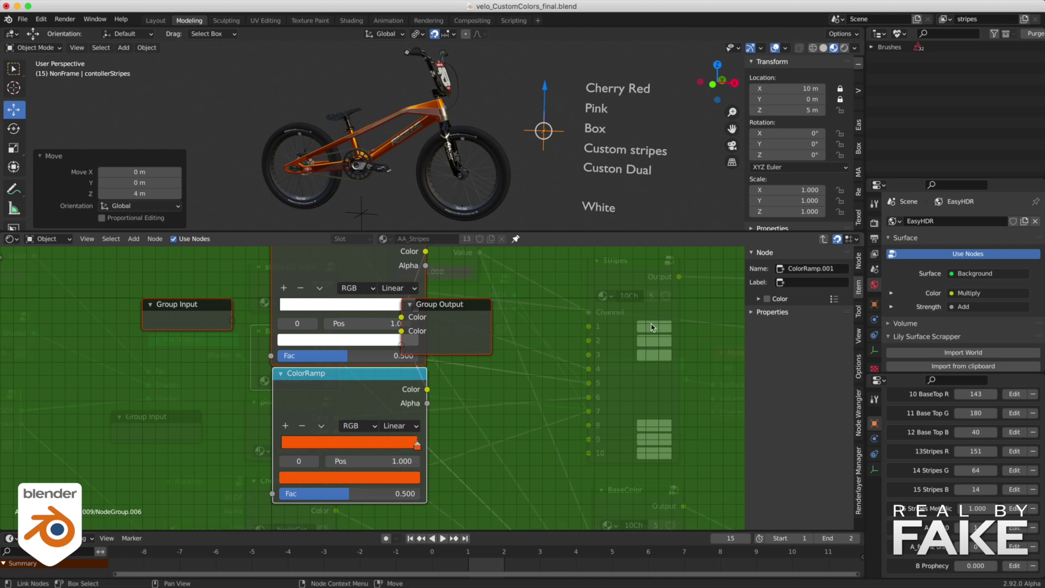
pyautogui.click(824, 240)
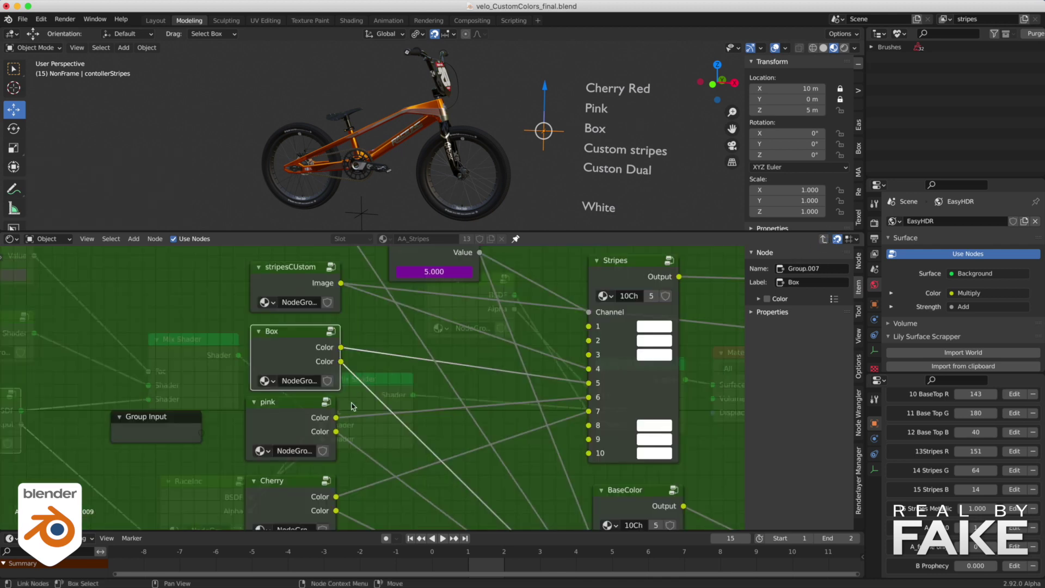
# Step: Open the pink node group to view its colour ramps, and leave the group
pyautogui.click(326, 402)
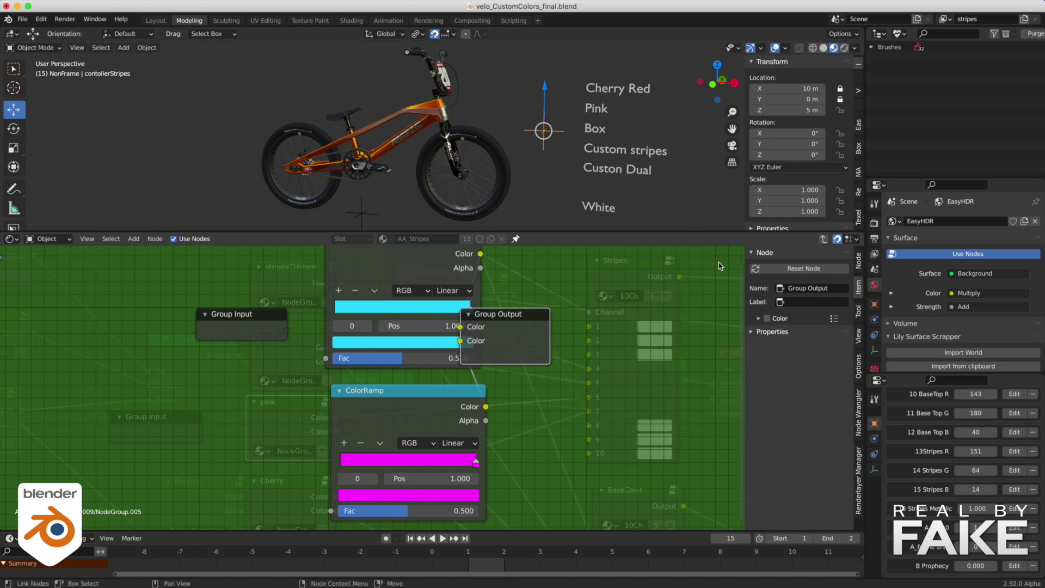
pyautogui.click(824, 239)
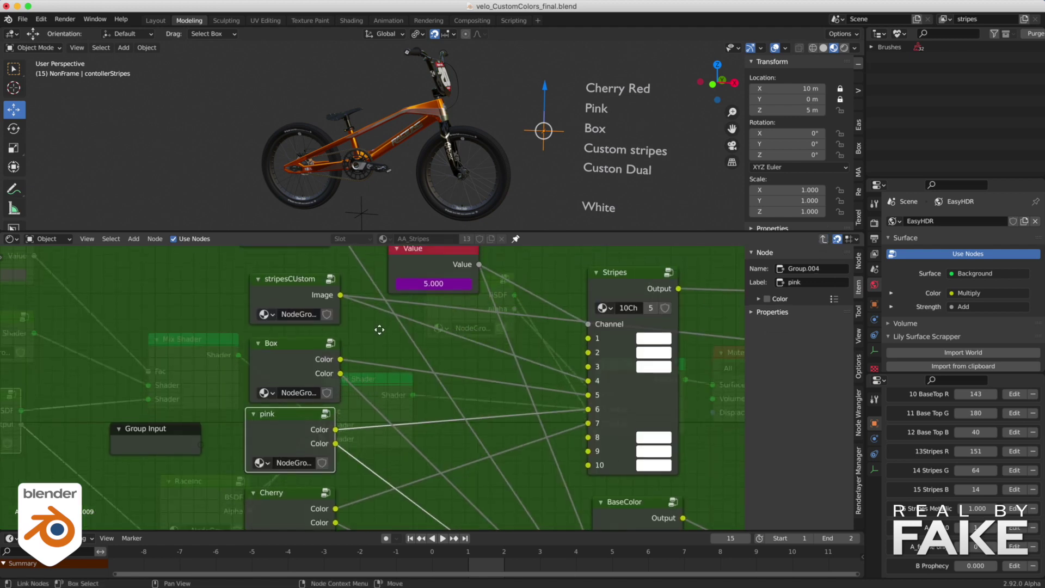
# Step: Open the stripesCUstom node group and examine its three Value nodes, the Divide nodes and the Combine RGB node
pyautogui.click(330, 294)
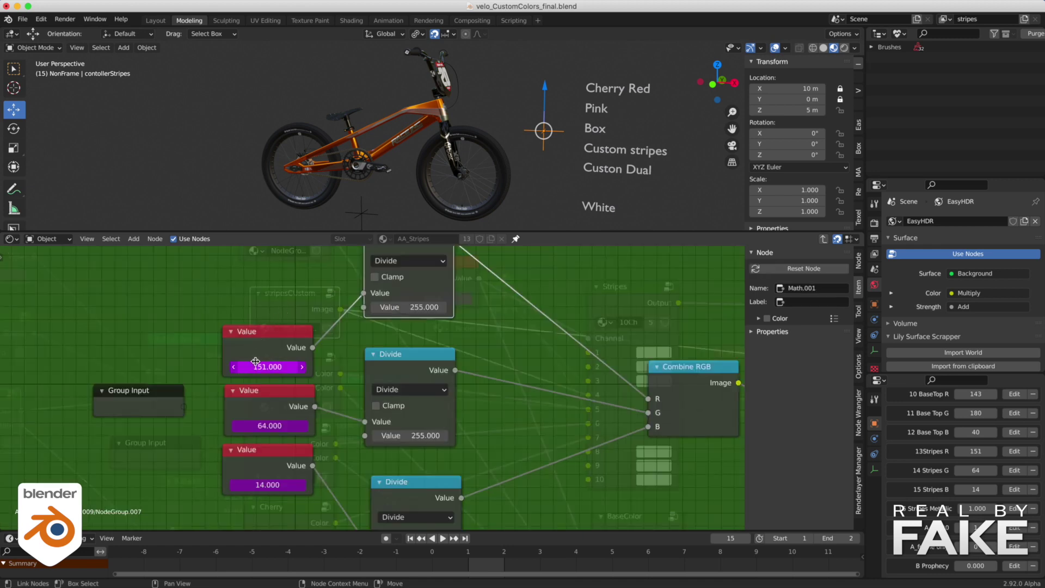
pyautogui.click(260, 334)
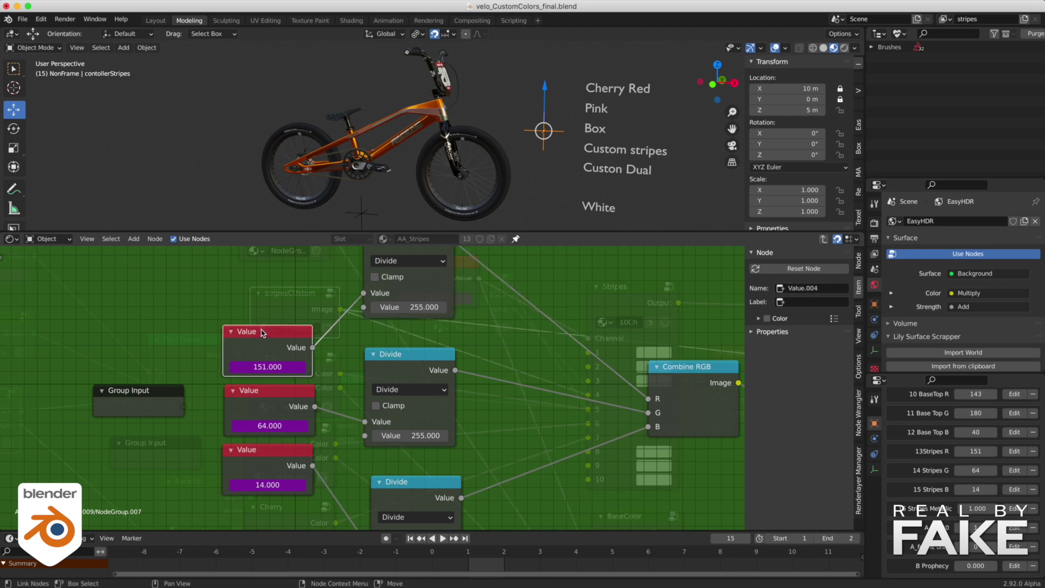
pyautogui.click(265, 406)
pyautogui.click(266, 461)
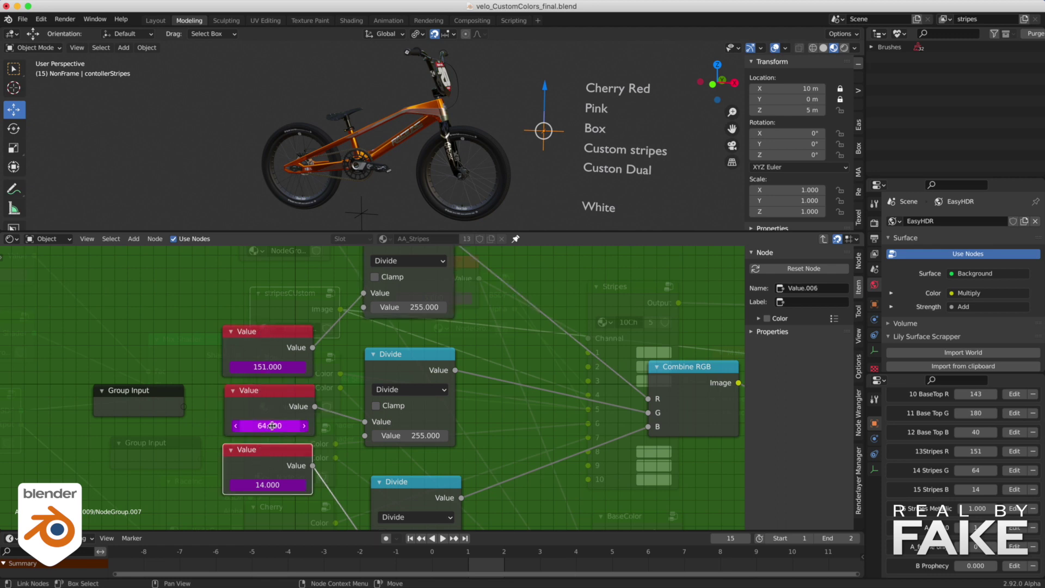
pyautogui.moveTo(490, 313); pyautogui.dragTo(438, 338, button='middle')
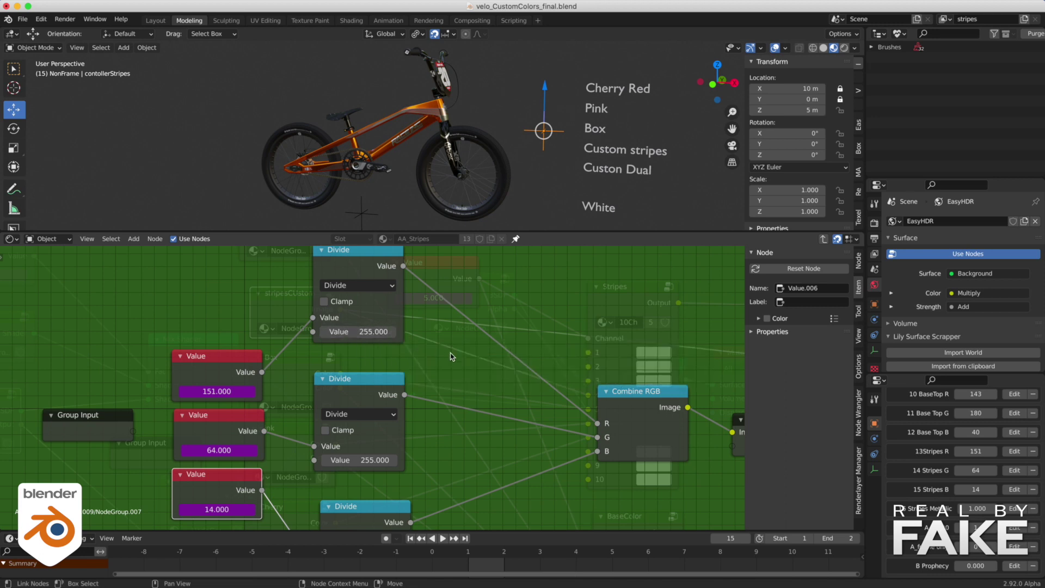
pyautogui.moveTo(521, 351); pyautogui.dragTo(562, 332, button='middle')
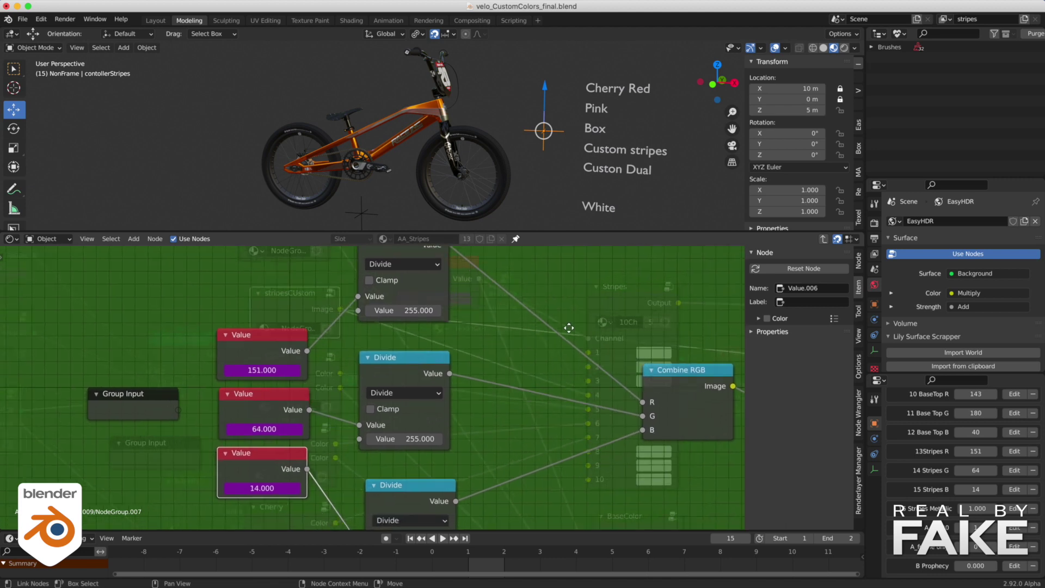
# Step: Set the 13Stripes R custom property to 118 and leave the stripesCUstom node group
pyautogui.moveTo(562, 332); pyautogui.dragTo(594, 313, button='middle')
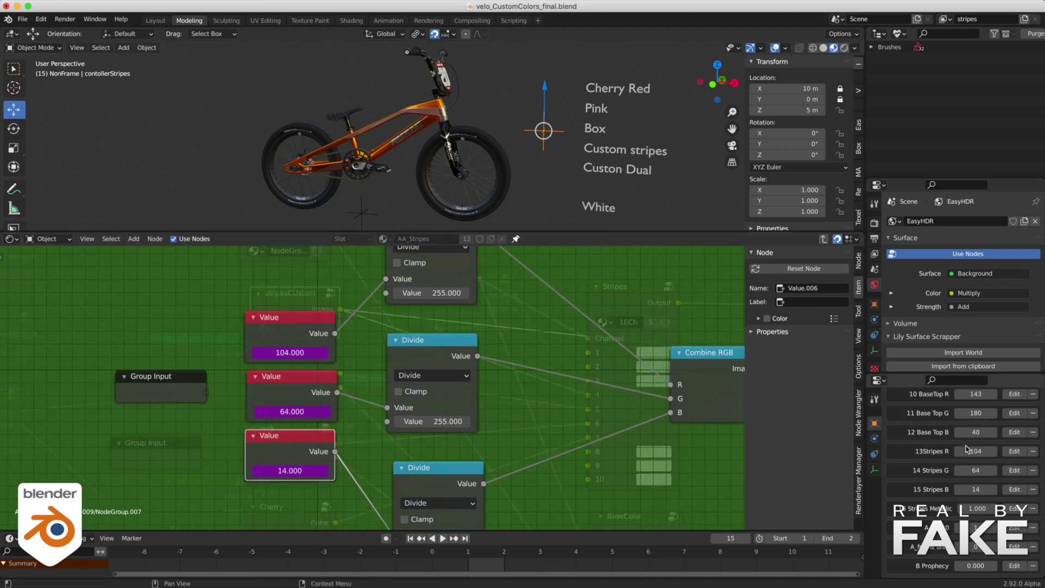
pyautogui.moveTo(968, 450); pyautogui.dragTo(993, 451)
pyautogui.moveTo(582, 336); pyautogui.dragTo(463, 355, button='middle')
pyautogui.scroll(-1, 506, 349)
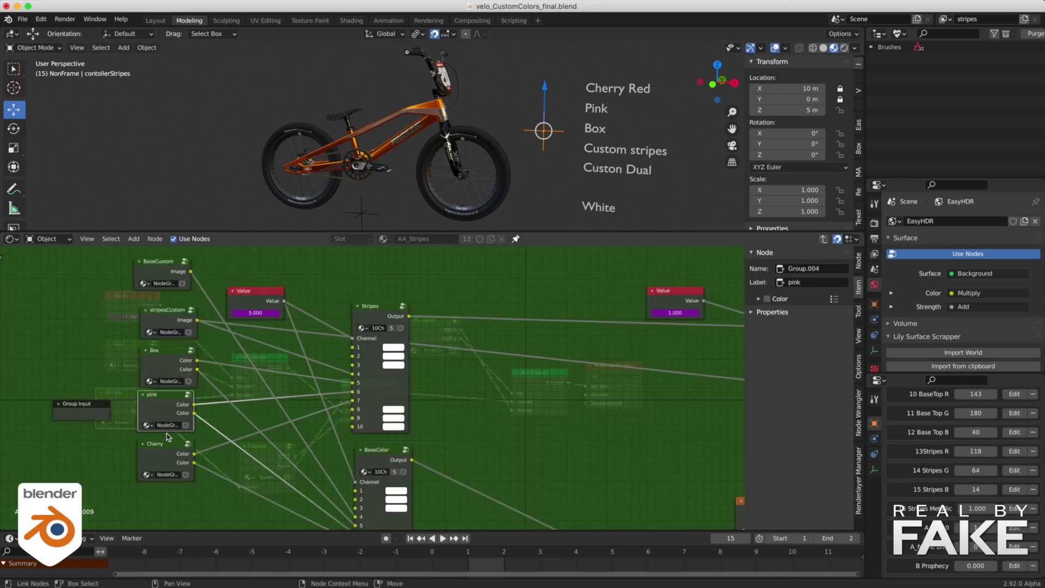
# Step: Open the Stripes channel node's 10Ch Switch group to view its internal node network, and leave the group
pyautogui.click(376, 310)
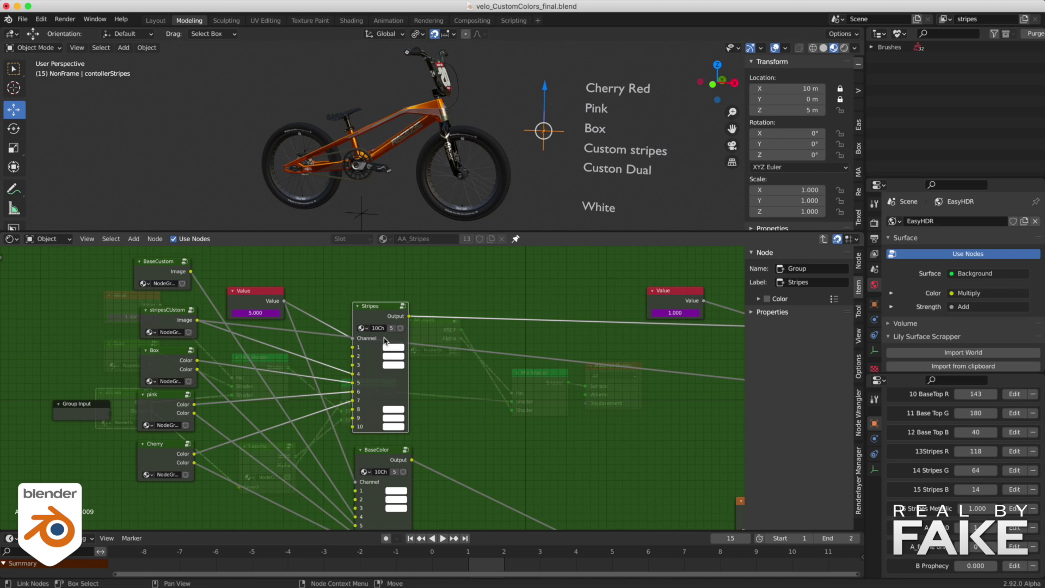
pyautogui.click(401, 307)
pyautogui.scroll(-5, 552, 408)
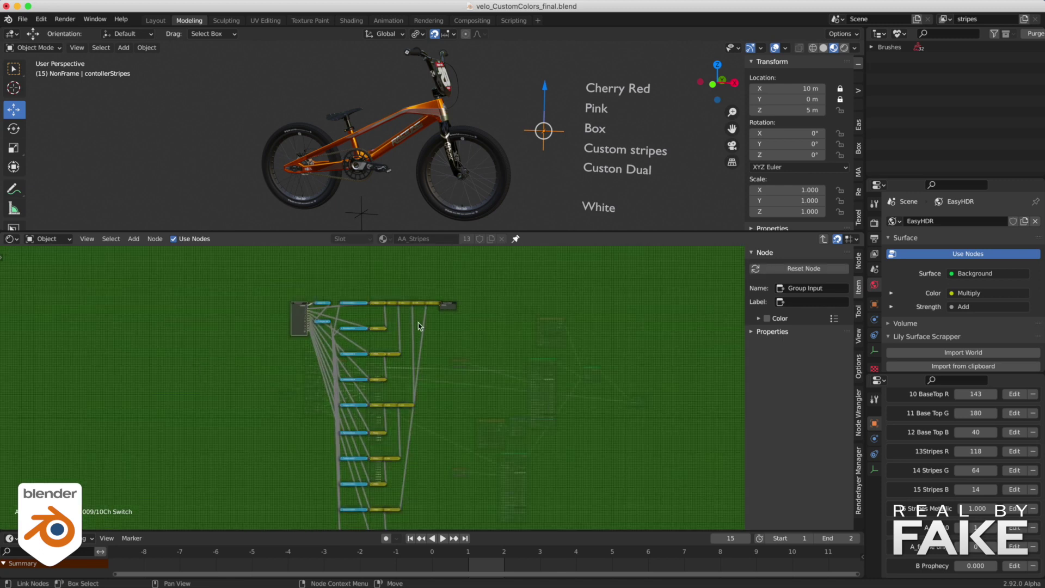
pyautogui.press('Tab')
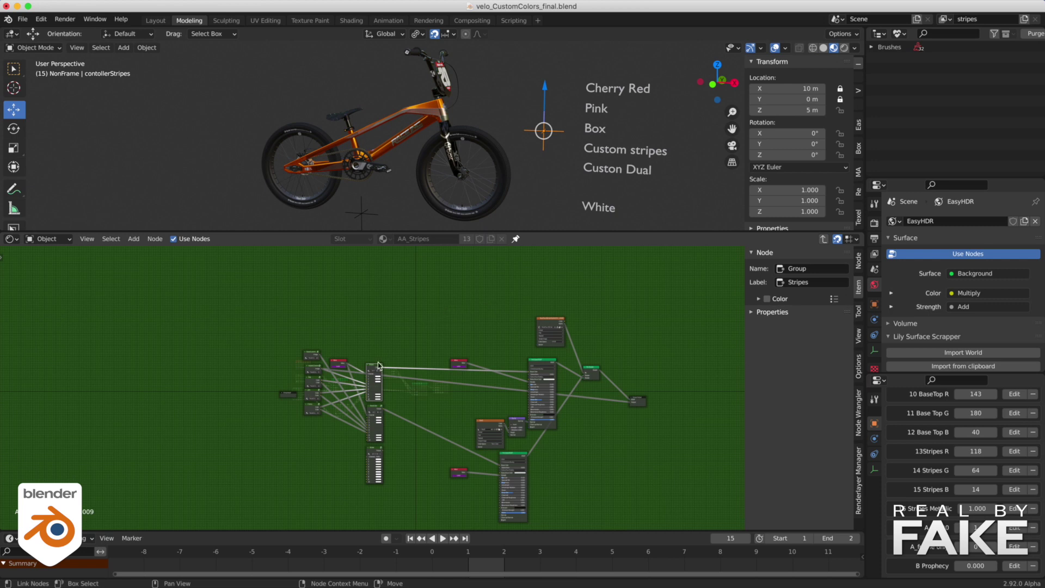
pyautogui.scroll(6, 389, 354)
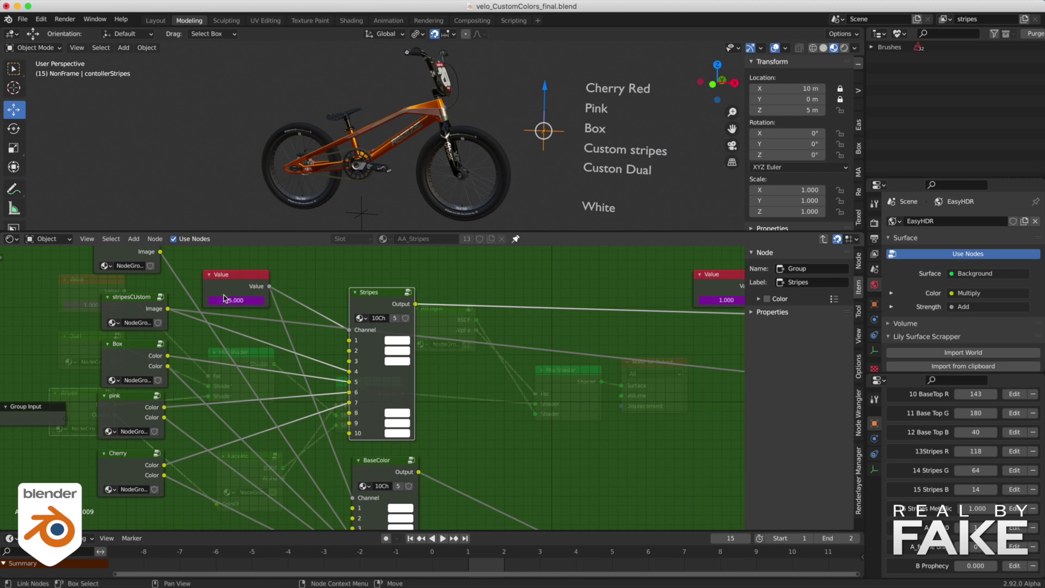
# Step: Raise contollerStripes to Z 7 m, trace the Cherry group's colour through to the Principled BSDF, and leave the stripes group
pyautogui.moveTo(545, 90); pyautogui.dragTo(549, 54)
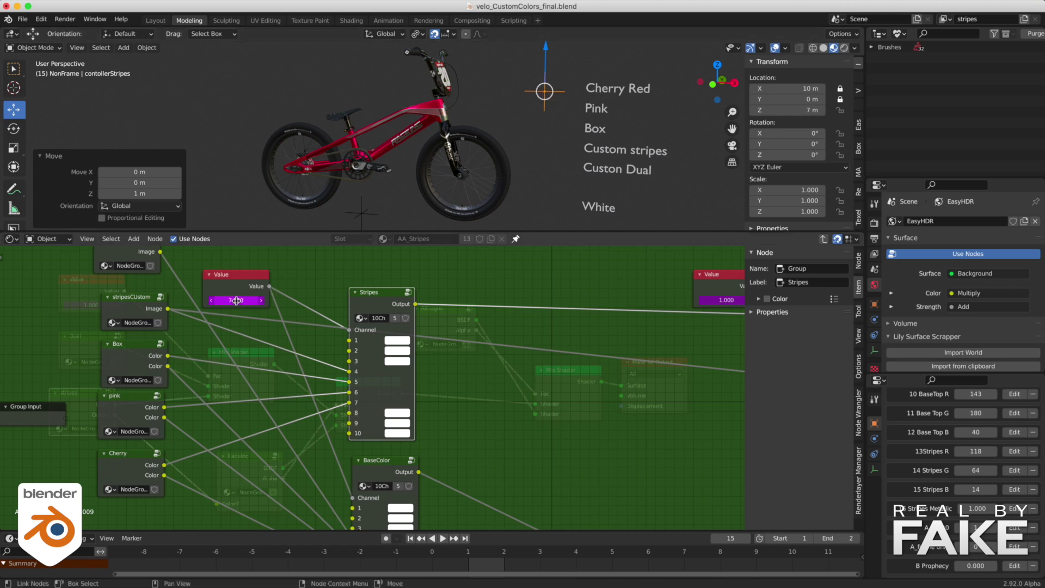
pyautogui.click(121, 455)
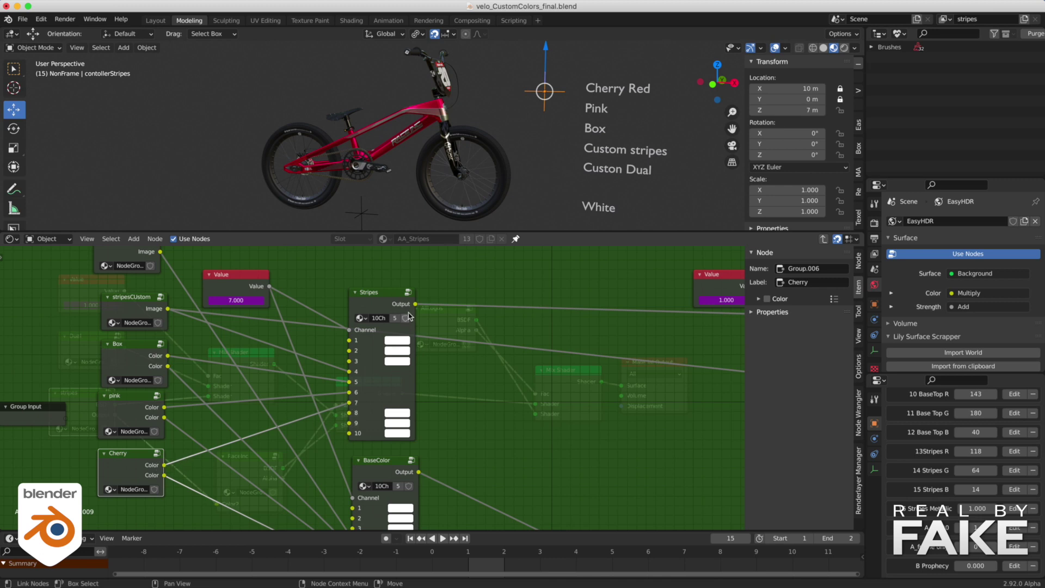
pyautogui.hscroll(10, 578, 330)
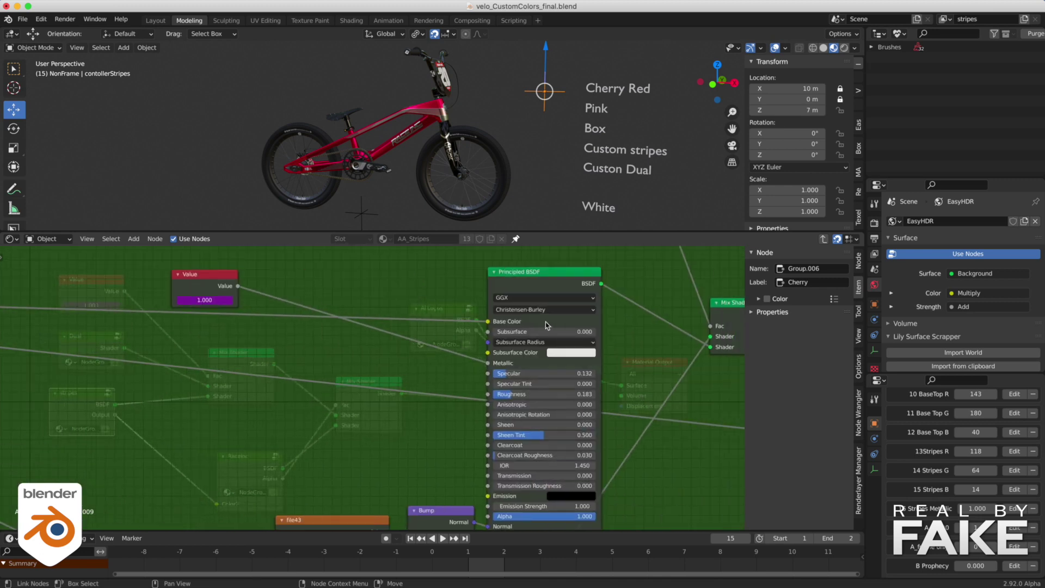
pyautogui.press('Tab')
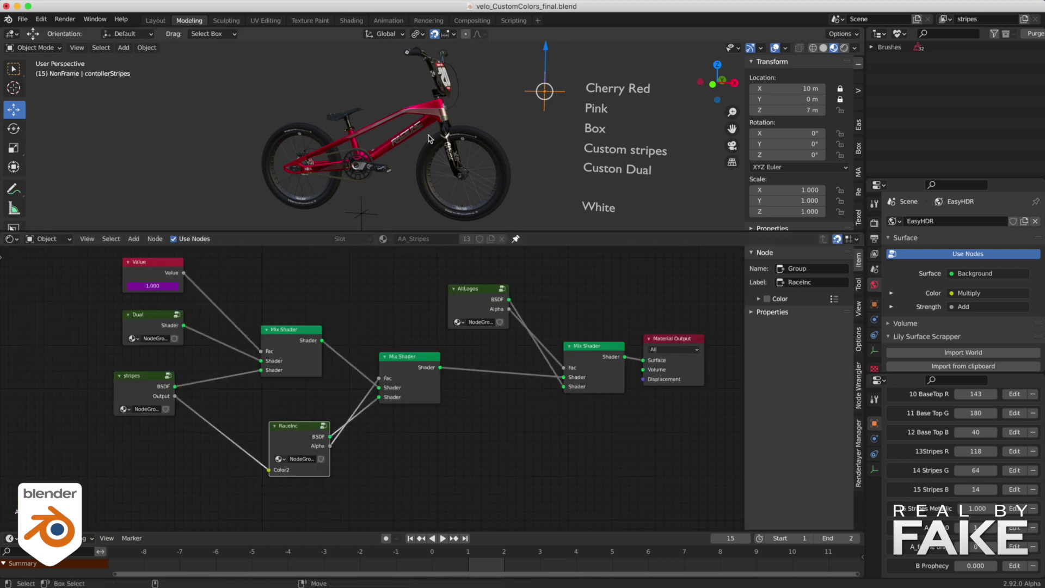
# Step: Inspect the bike's frame colour and logo up close in the 3D view
pyautogui.click(390, 131)
pyautogui.scroll(5, 490, 103)
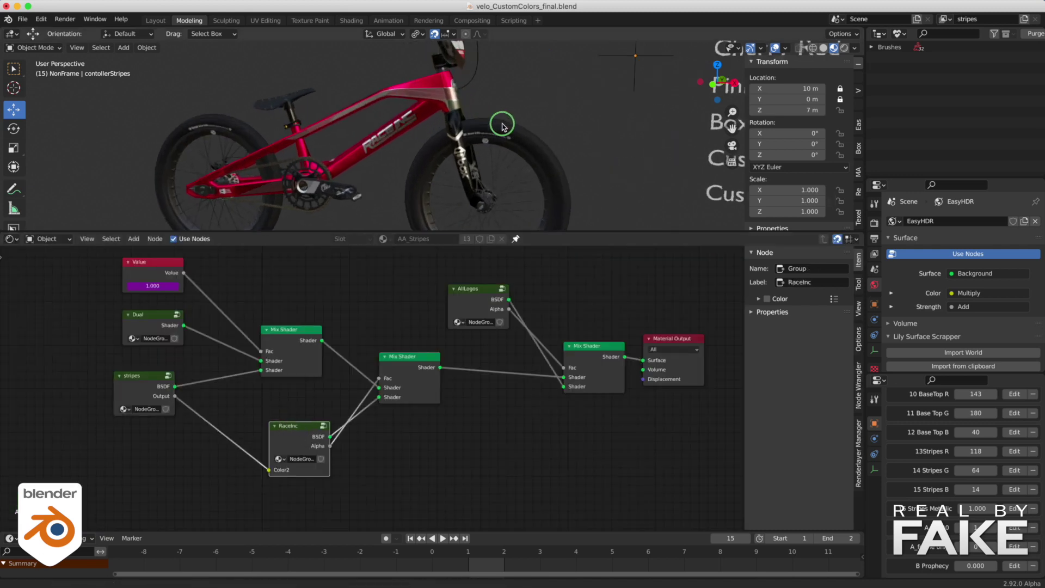
pyautogui.scroll(-5, 279, 105)
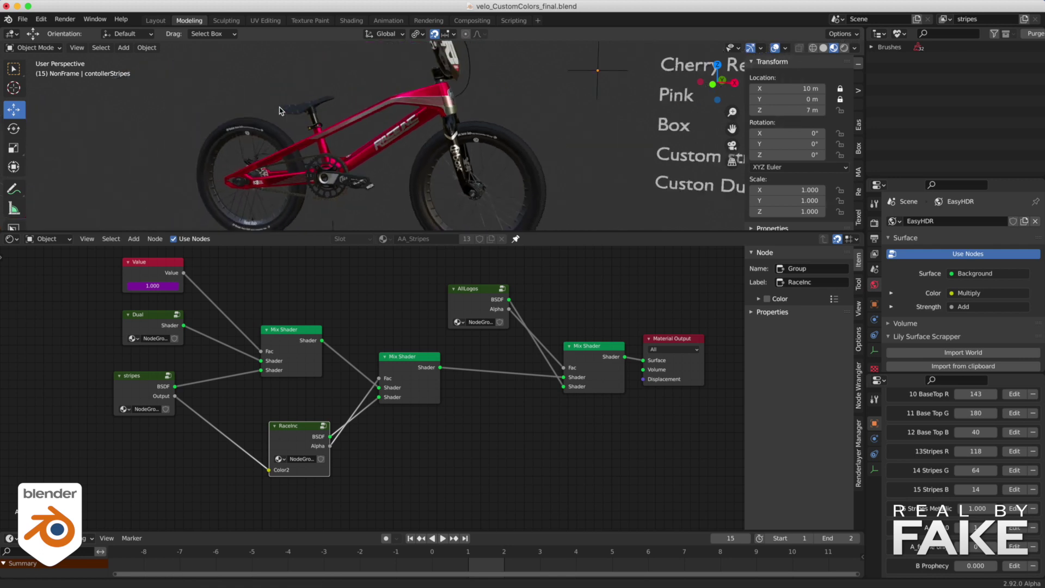
pyautogui.moveTo(574, 52); pyautogui.dragTo(564, 114)
pyautogui.keyDown('ctrl'); pyautogui.moveTo(377, 105); pyautogui.dragTo(459, 110, button='middle'); pyautogui.keyUp('ctrl')
pyautogui.scroll(5, 533, 107)
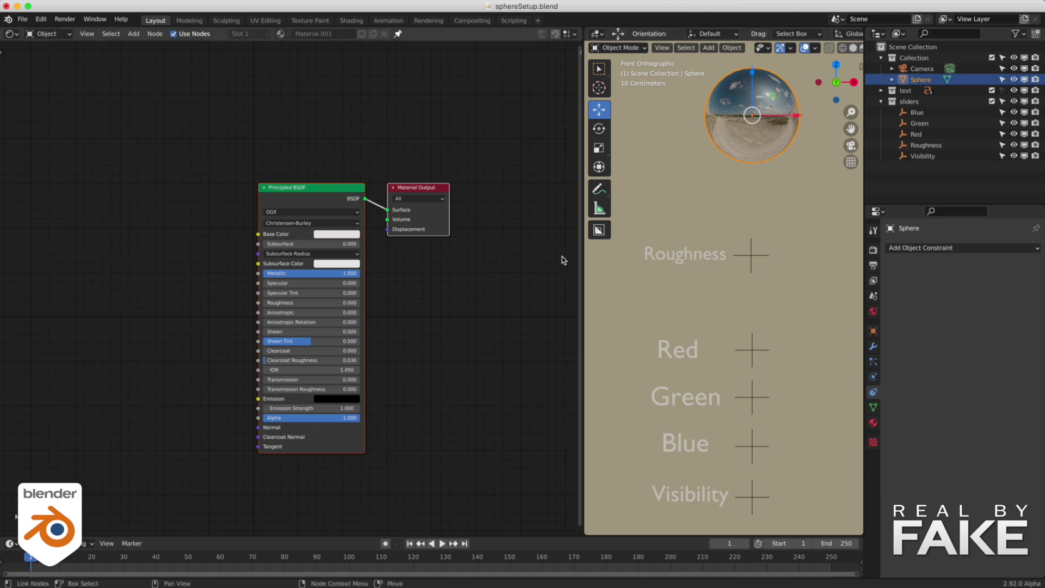
# Step: In sphereSetup.blend, add a driver to the Principled BSDF's Roughness, using the Roughness empty's X Location as its variable
pyautogui.moveTo(290, 305); pyautogui.dragTo(264, 304)
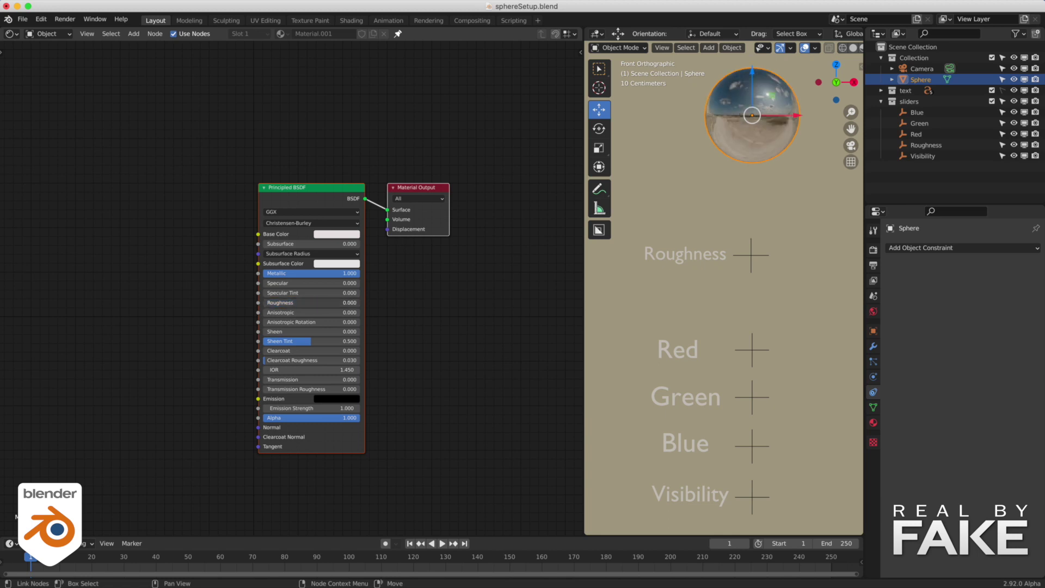
pyautogui.click(754, 256)
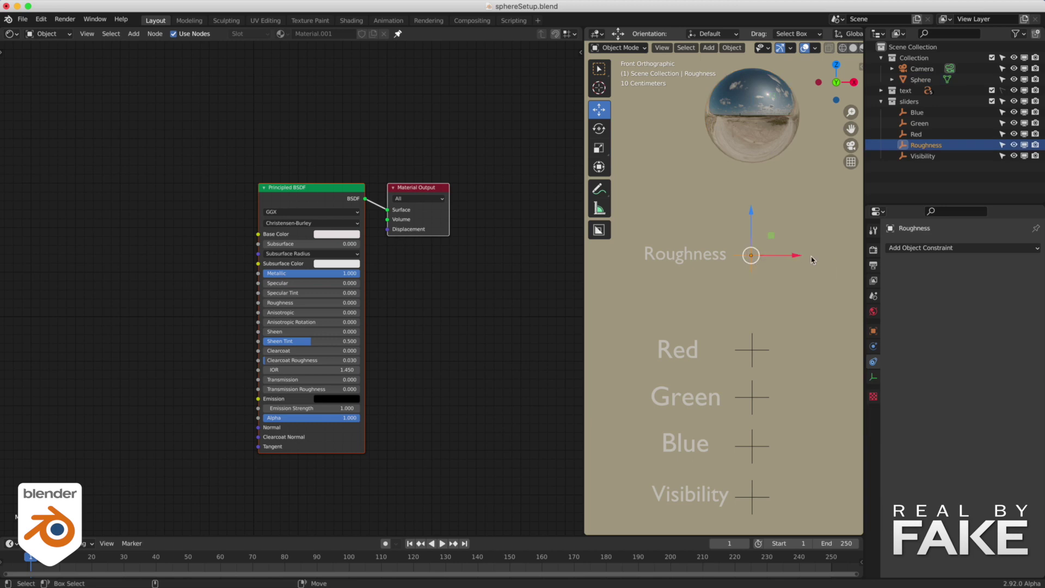
pyautogui.rightClick(297, 304)
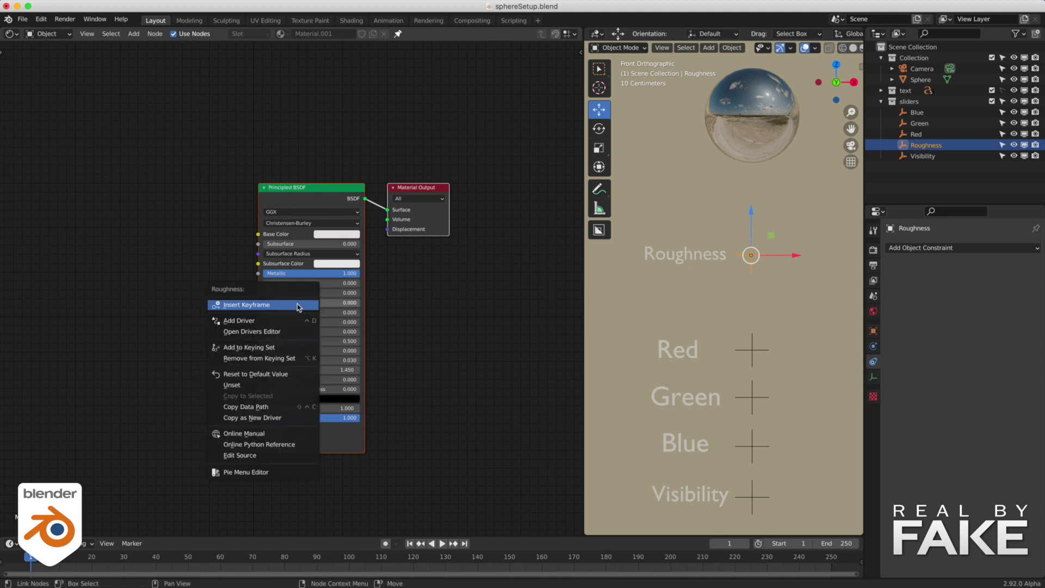
pyautogui.click(261, 321)
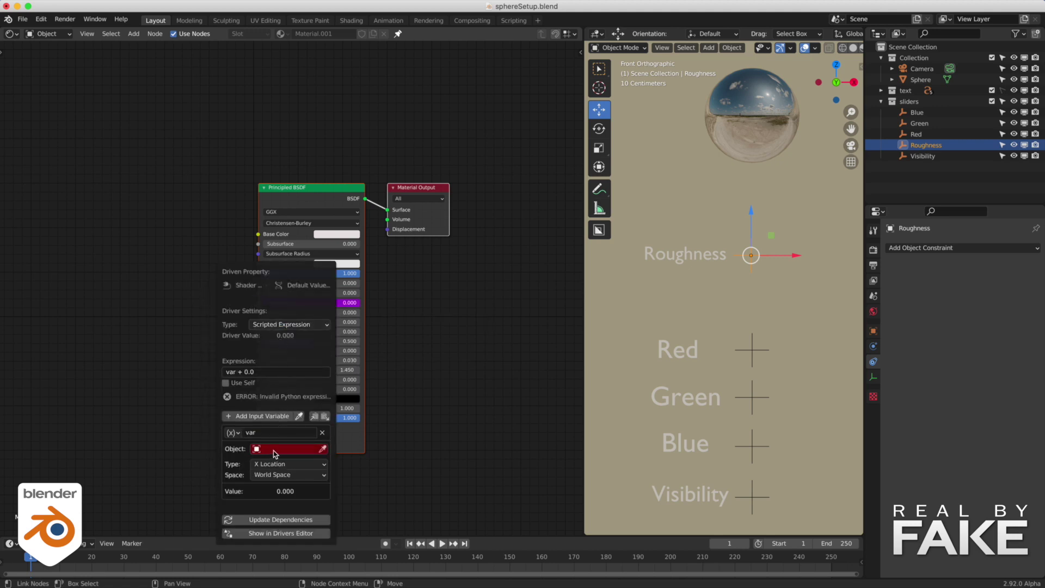
pyautogui.click(280, 451)
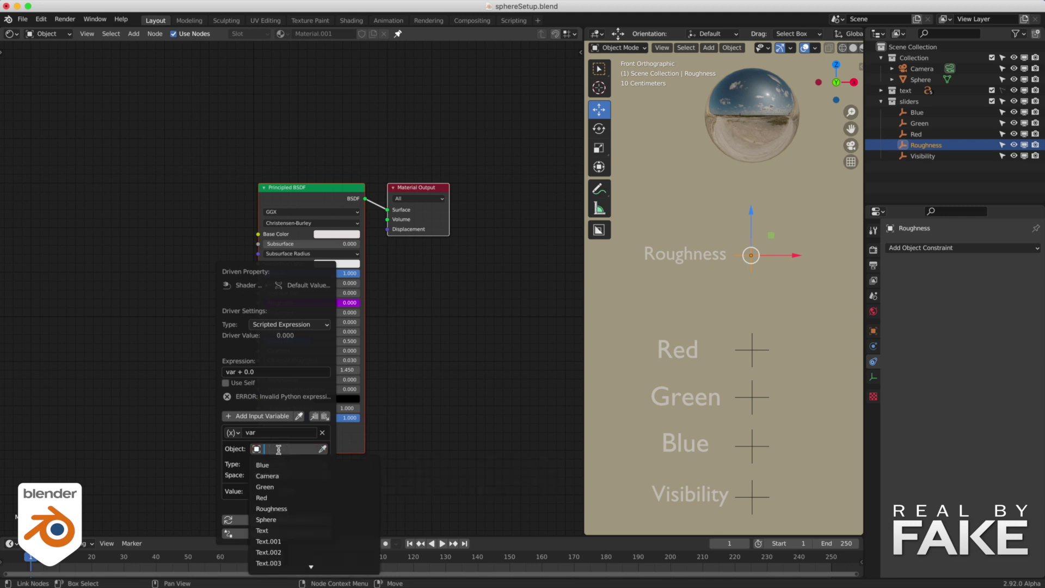
pyautogui.click(278, 508)
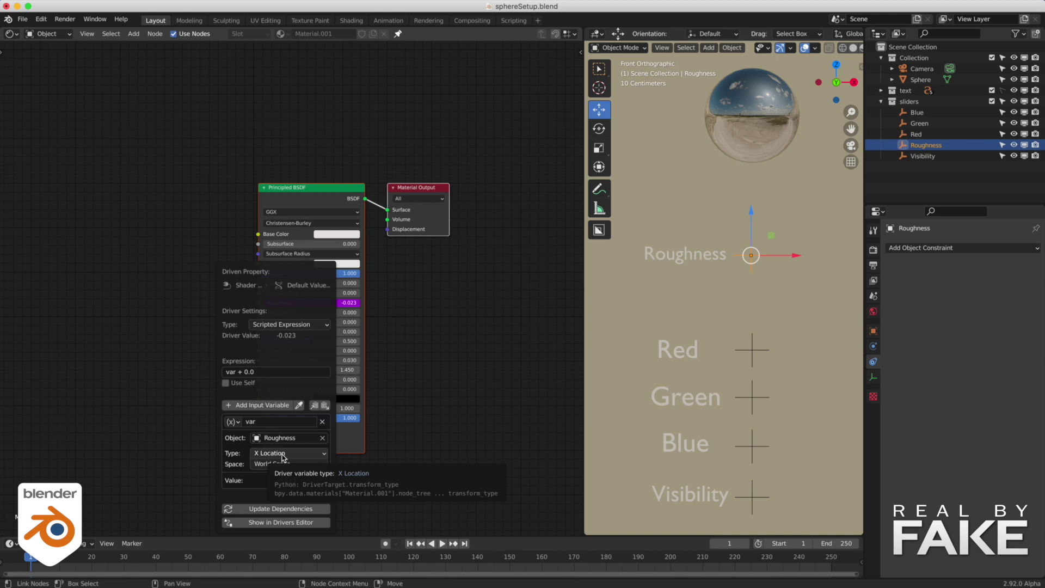
# Step: Set the Roughness driver's expression to var
pyautogui.click(259, 372)
pyautogui.moveTo(259, 372); pyautogui.dragTo(237, 372)
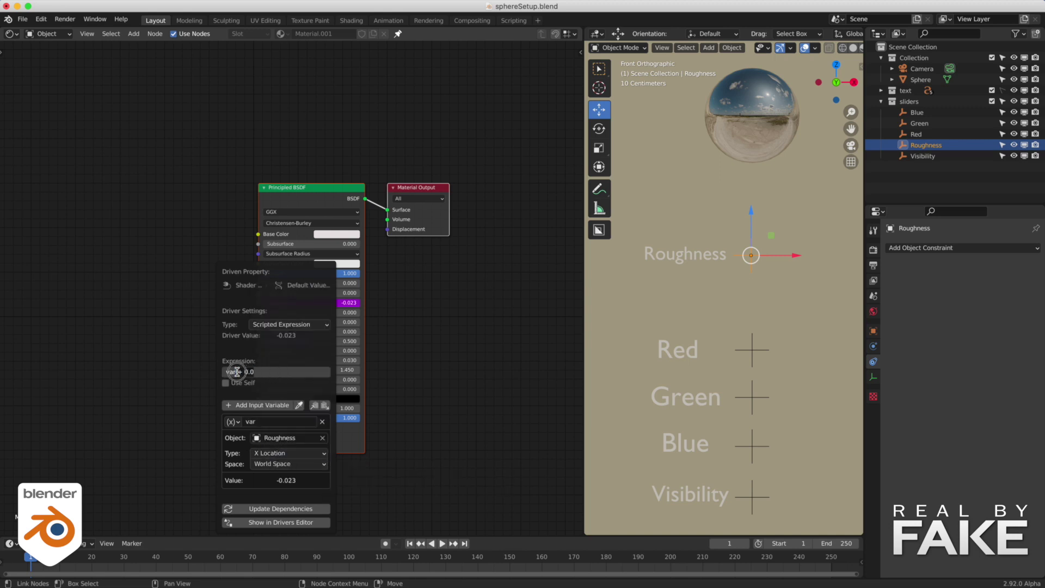
pyautogui.press('Tab')
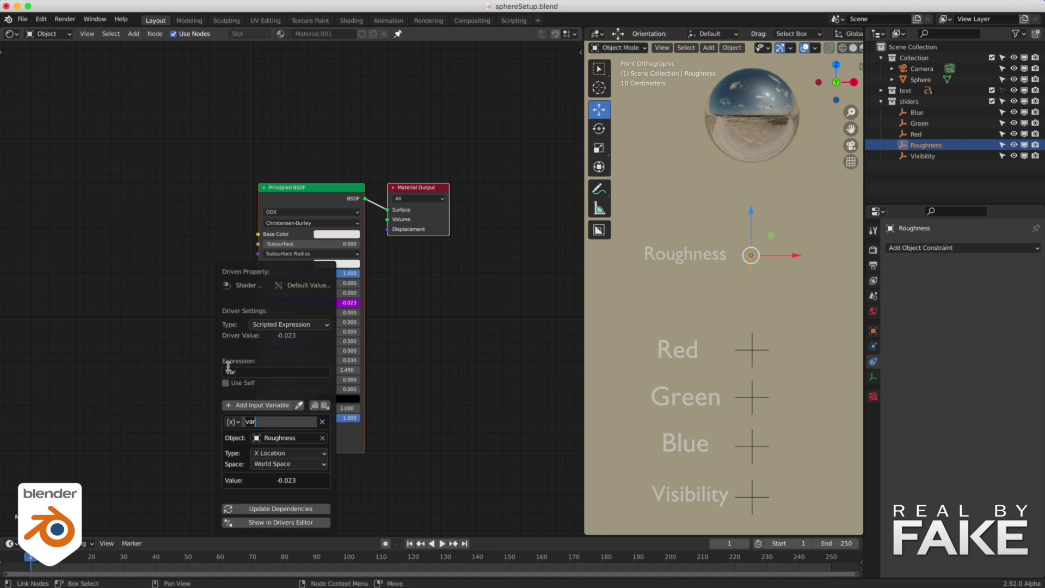
pyautogui.press('Return')
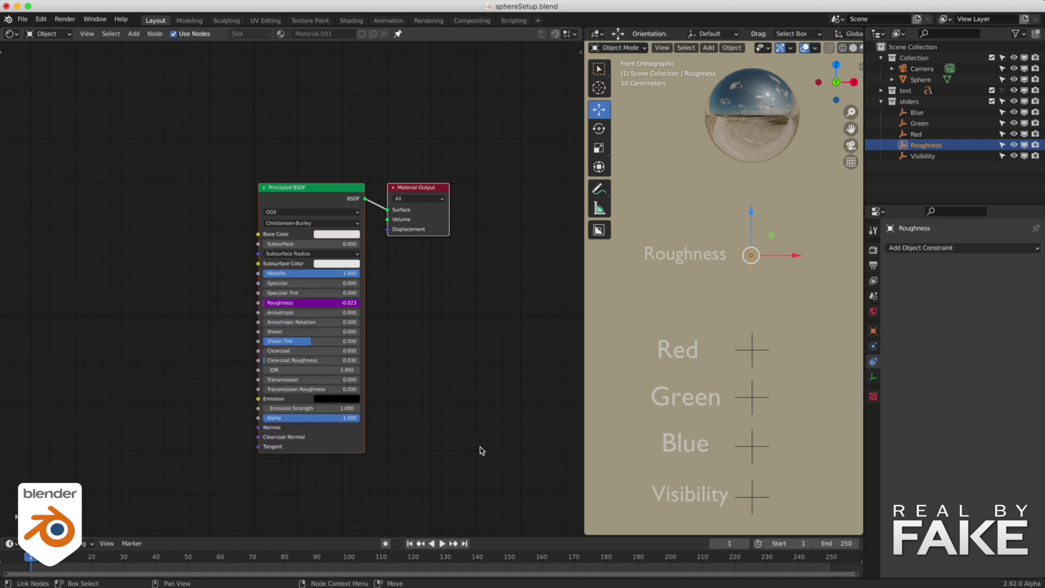
# Step: Test the Roughness driver by moving the Roughness empty along X to about 0.41 m and back to about 0.06 m
pyautogui.moveTo(782, 255)
pyautogui.mouseDown()
pyautogui.moveTo(840, 256)
pyautogui.moveTo(793, 254)
pyautogui.moveTo(802, 256)
pyautogui.mouseUp()
pyautogui.click(873, 330)
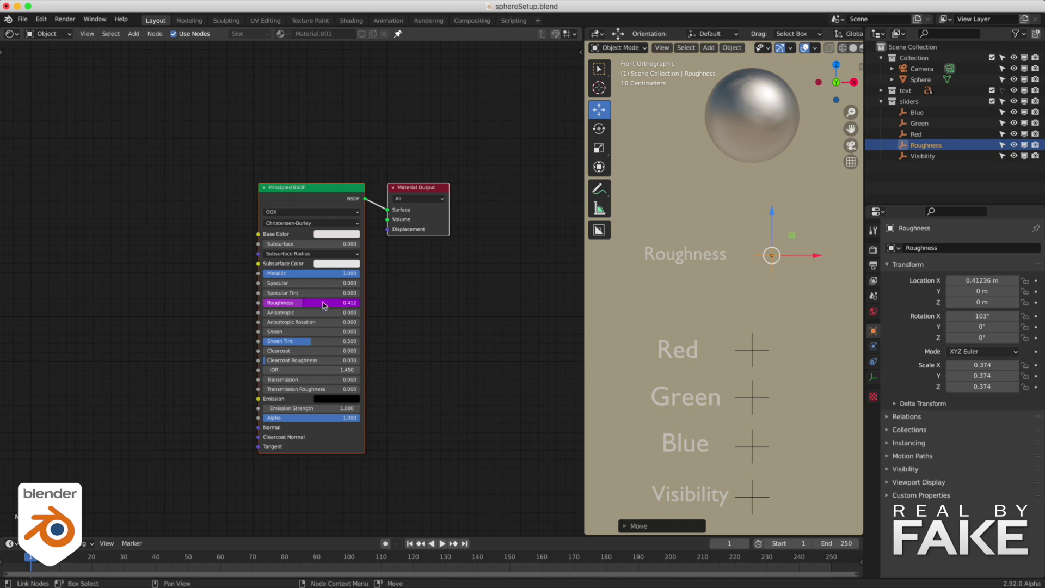
pyautogui.press('g')
pyautogui.press('x')
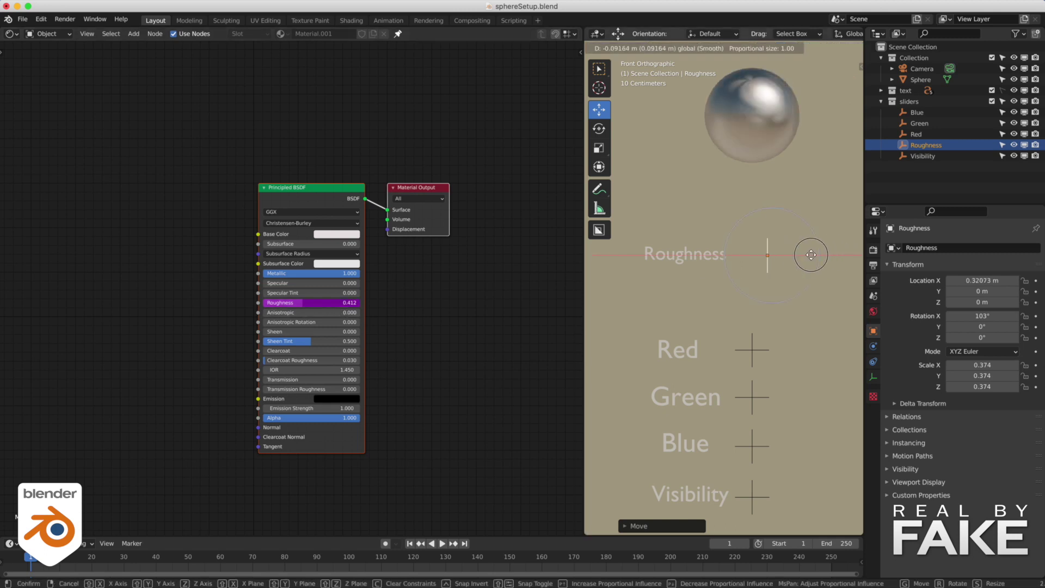
pyautogui.click(802, 255)
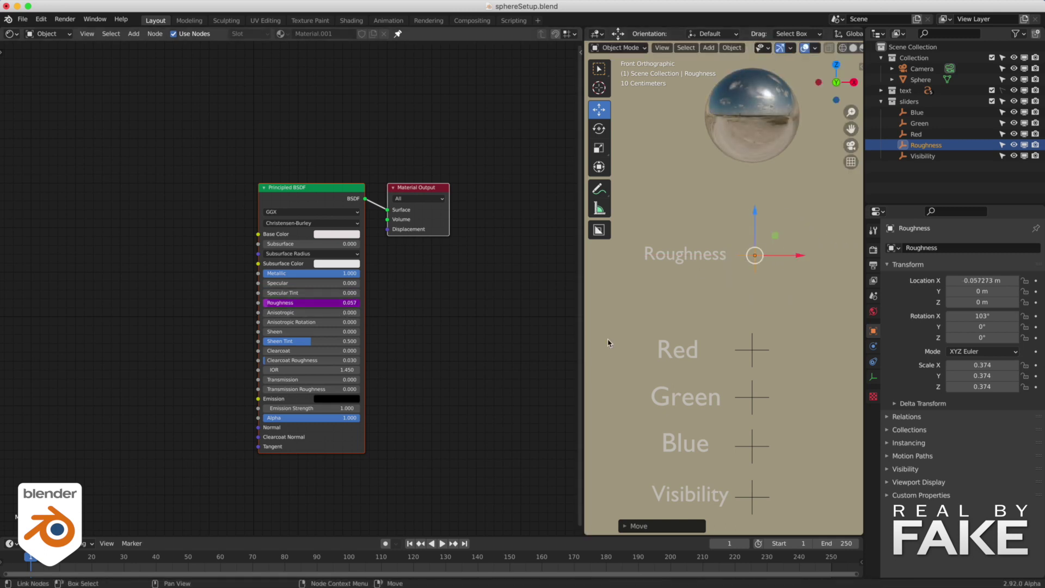
# Step: Add a driver to the Base Color's R channel, using the Red empty's X Location as its variable
pyautogui.click(753, 350)
pyautogui.click(752, 397)
pyautogui.click(753, 443)
pyautogui.click(760, 351)
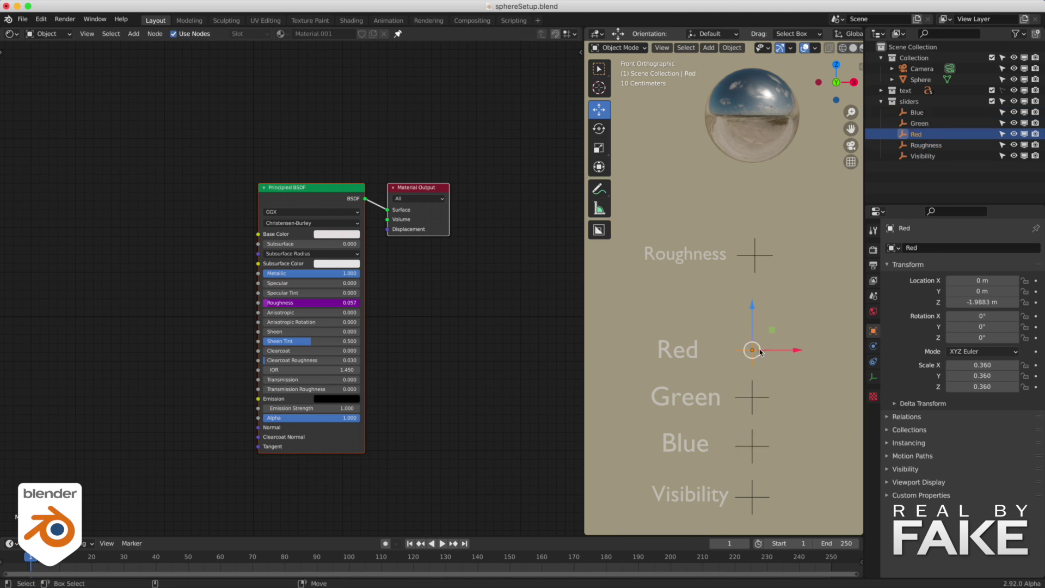
pyautogui.click(332, 235)
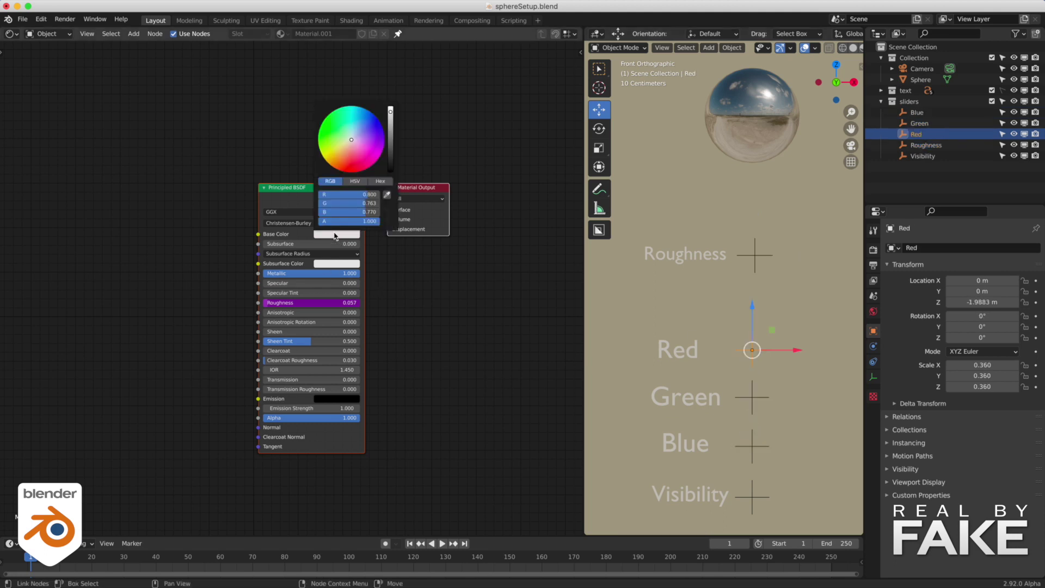
pyautogui.rightClick(337, 197)
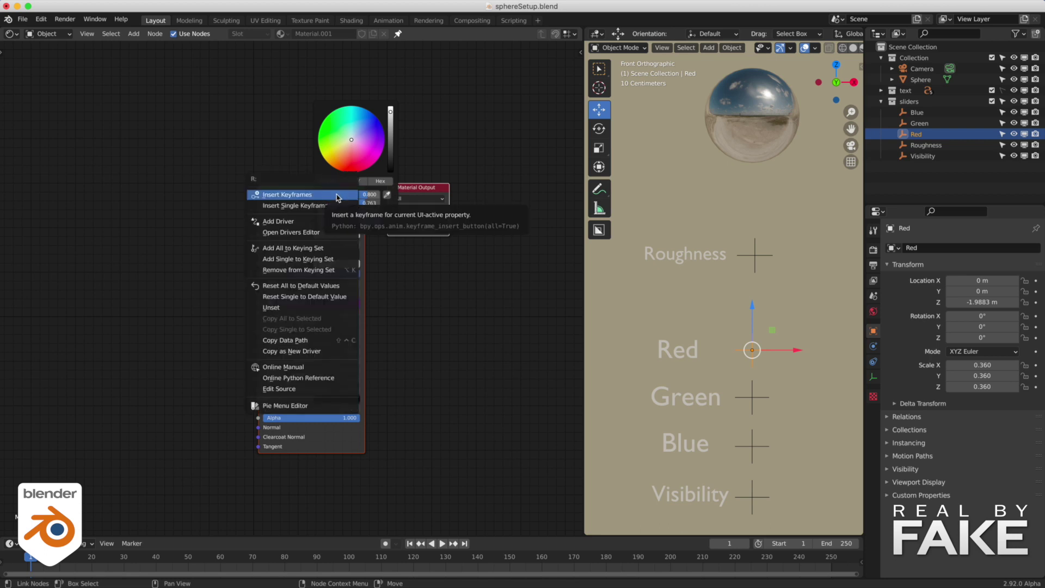
pyautogui.click(288, 221)
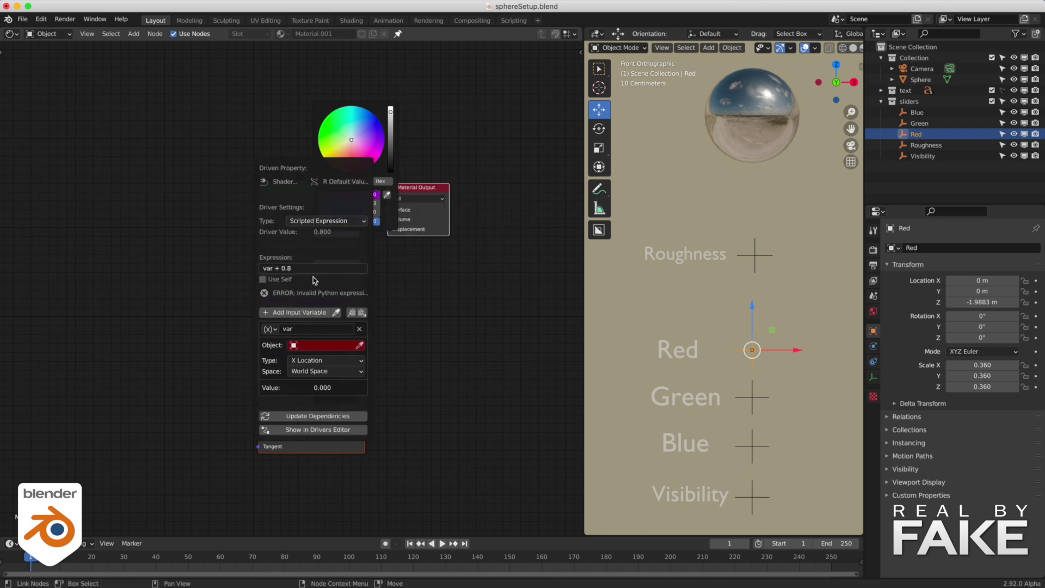
pyautogui.click(313, 349)
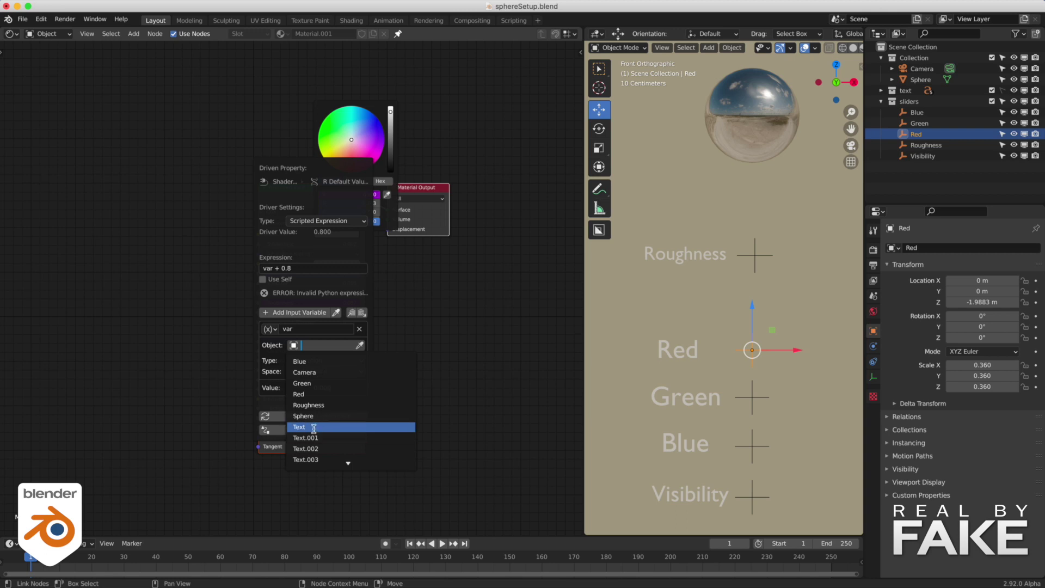
pyautogui.click(312, 395)
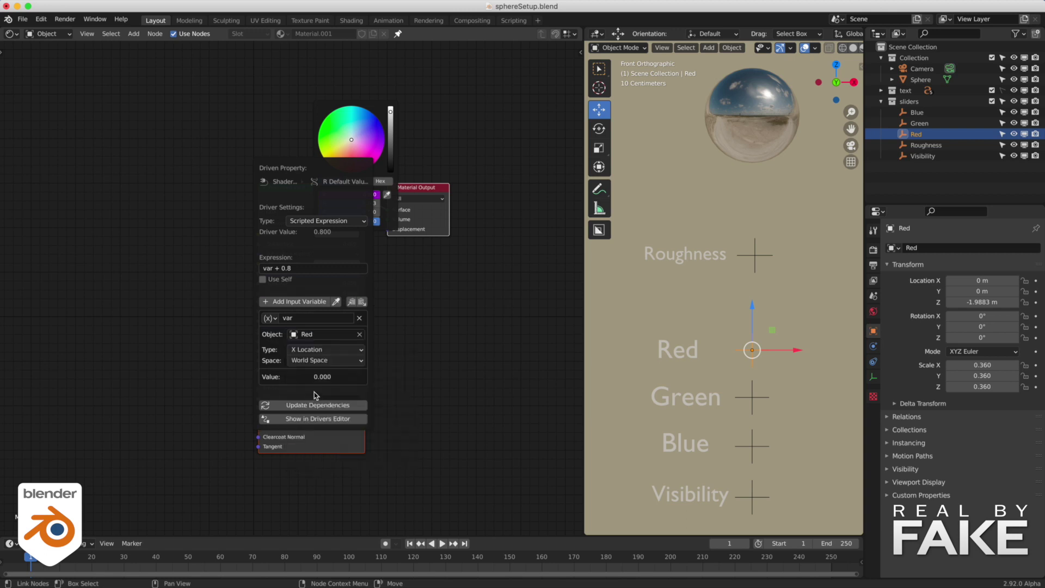
# Step: Reduce the Base Color R driver's expression to var
pyautogui.click(305, 268)
pyautogui.moveTo(305, 267); pyautogui.dragTo(275, 268)
pyautogui.press('Delete')
pyautogui.press('Delete')
pyautogui.press('Delete')
pyautogui.press('Delete')
pyautogui.press('Delete')
pyautogui.press('Delete')
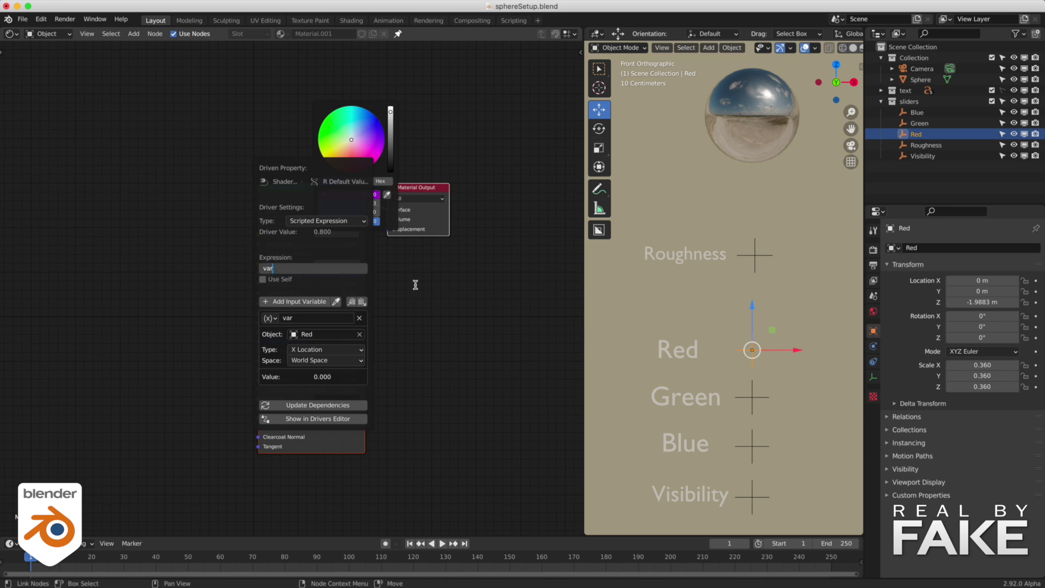
pyautogui.press('Return')
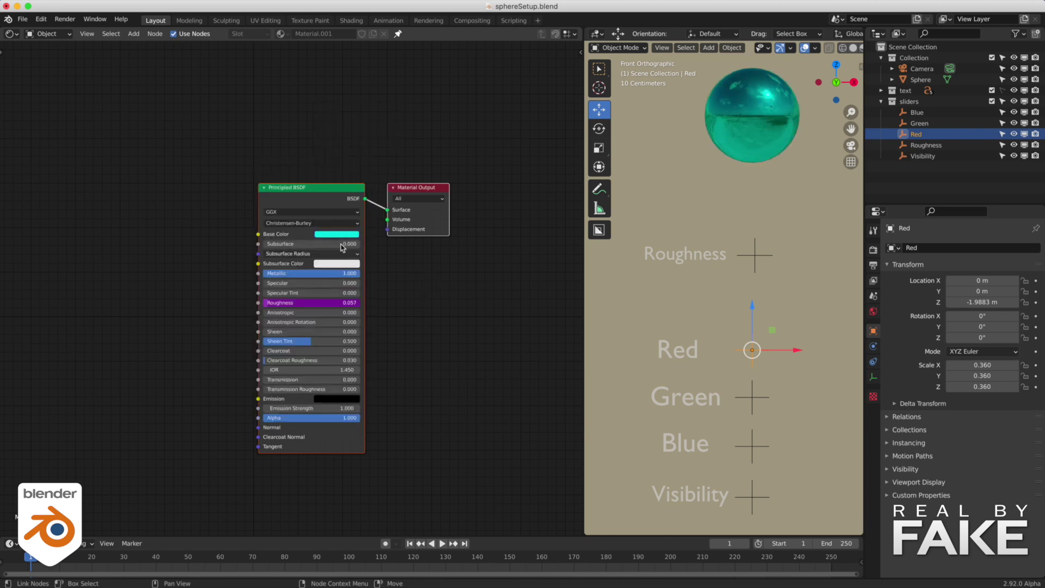
# Step: Add a driver to the Base Color's G channel from the Green empty's X Location, with the expression var
pyautogui.click(337, 234)
pyautogui.rightClick(336, 203)
pyautogui.click(316, 230)
pyautogui.click(322, 357)
pyautogui.click(324, 408)
pyautogui.click(316, 283)
pyautogui.write('var')
pyautogui.press('Return')
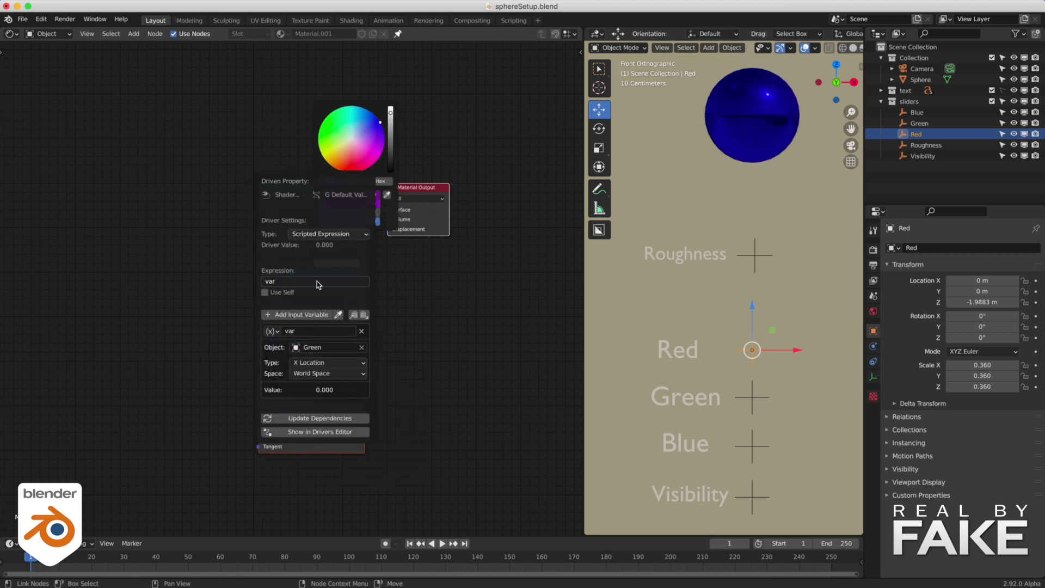
# Step: Add a driver to the Base Color's B channel from the Blue empty's X Location, with the expression var
pyautogui.click(341, 234)
pyautogui.rightClick(344, 211)
pyautogui.click(345, 211)
pyautogui.click(332, 334)
pyautogui.click(332, 351)
pyautogui.click(324, 258)
pyautogui.write('var')
pyautogui.press('Return')
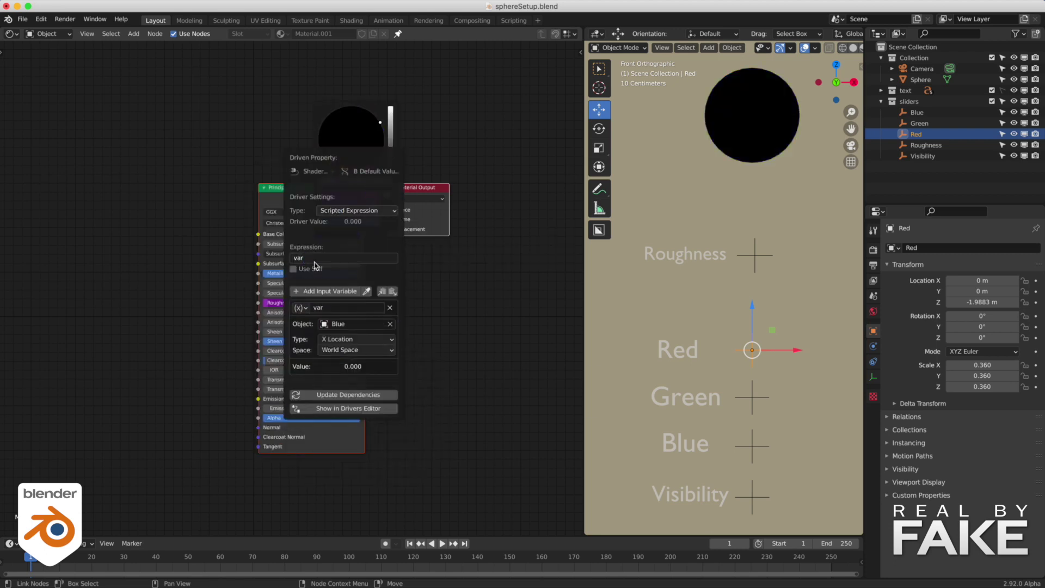
# Step: Move the Red empty to about 0.41 m and the Green empty to about 0.56 m along X
pyautogui.moveTo(793, 352)
pyautogui.mouseDown()
pyautogui.moveTo(859, 351)
pyautogui.moveTo(813, 351)
pyautogui.mouseUp()
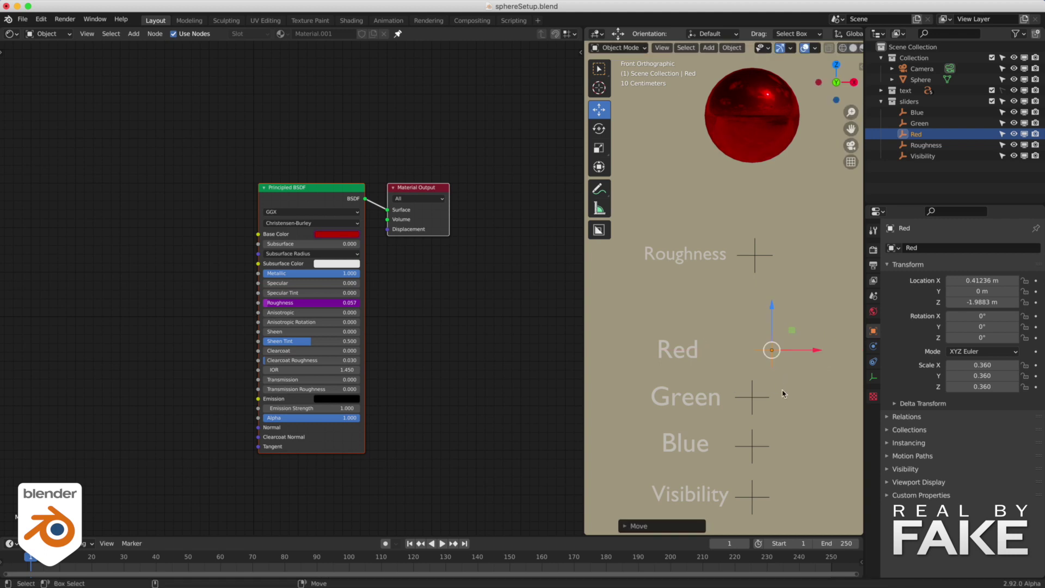
pyautogui.click(769, 400)
pyautogui.moveTo(769, 400); pyautogui.dragTo(795, 399)
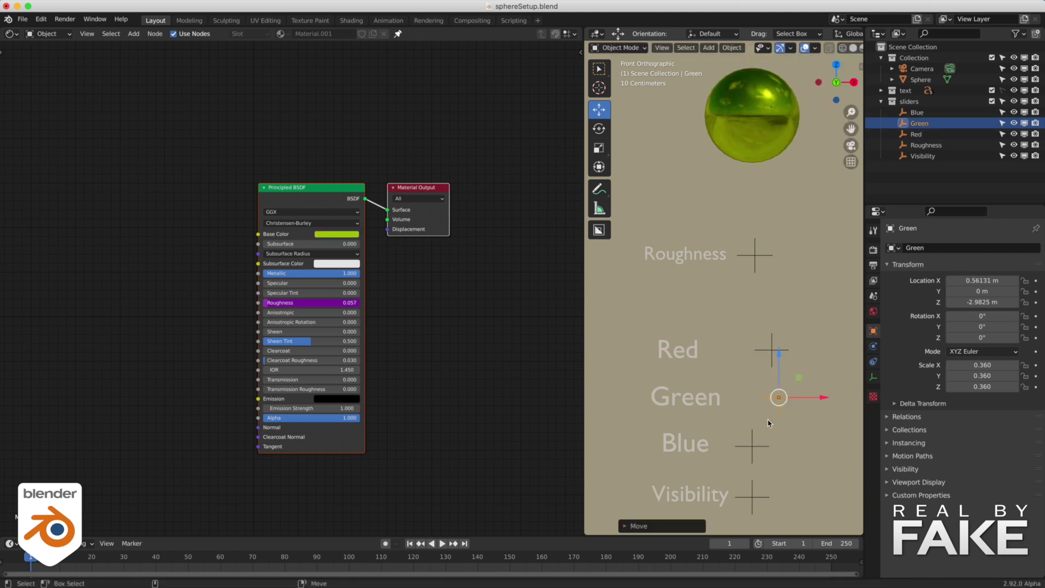
# Step: Slide the Blue empty along X, then set its X Location to 1 m
pyautogui.click(759, 451)
pyautogui.moveTo(759, 450); pyautogui.dragTo(675, 446)
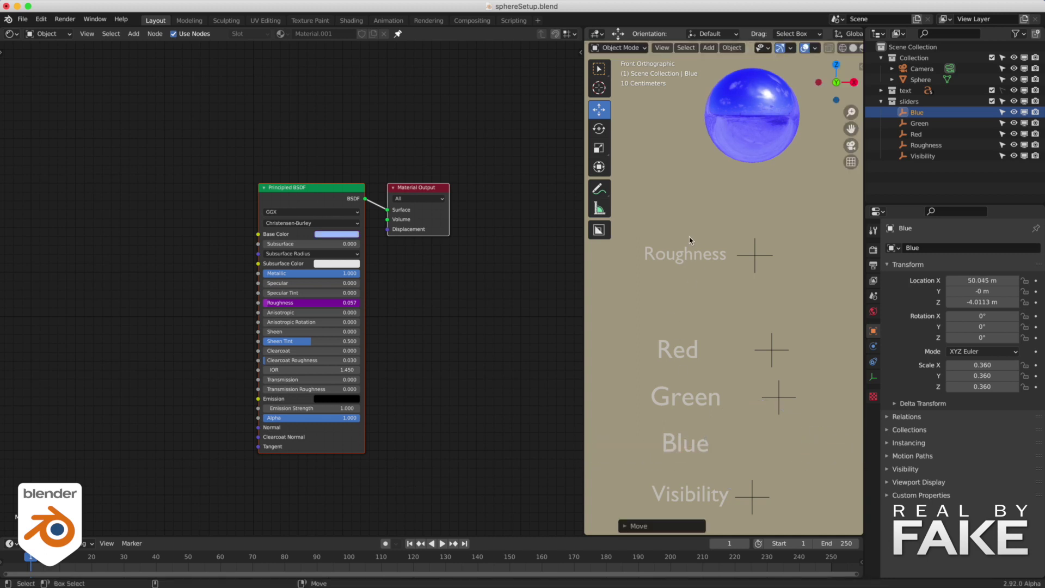
pyautogui.click(987, 280)
pyautogui.write('1')
pyautogui.press('Return')
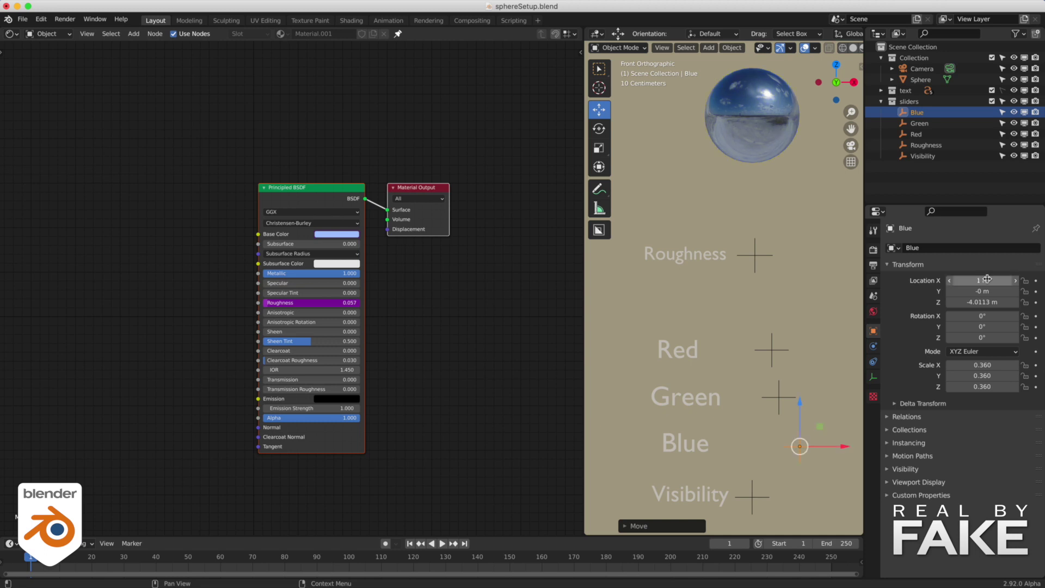
# Step: Add a Limit Location constraint to the Blue empty with Minimum X 0 m, Maximum X 1 m and Affect Transform, and slide it back along X
pyautogui.click(873, 362)
pyautogui.click(923, 248)
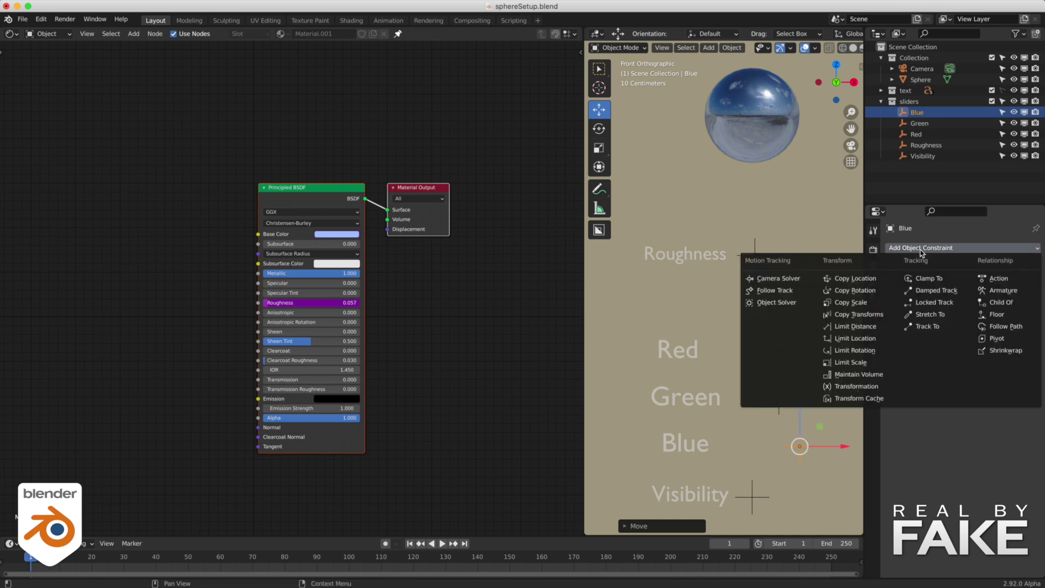
pyautogui.click(871, 339)
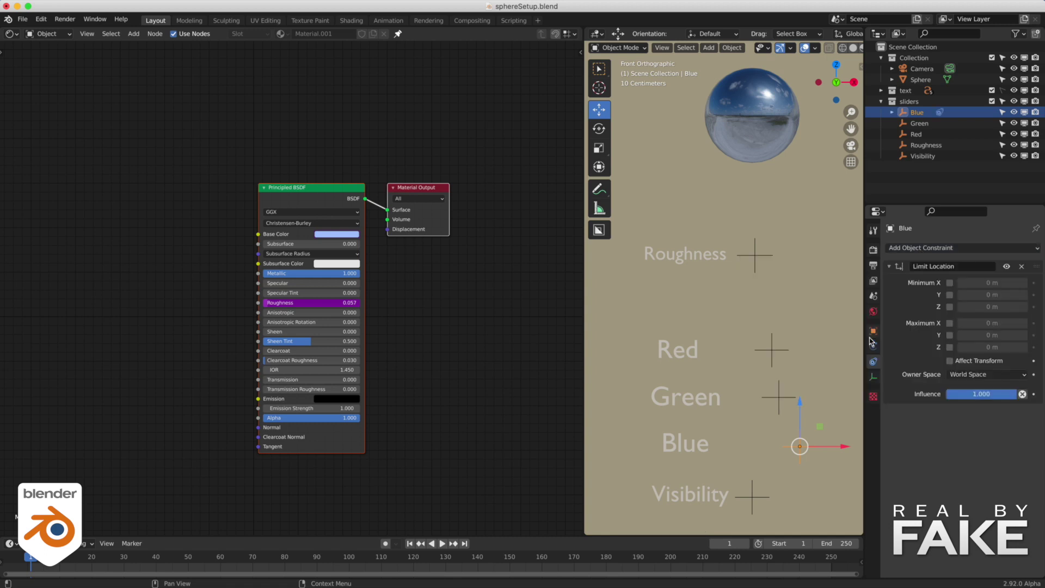
pyautogui.click(949, 282)
pyautogui.click(949, 323)
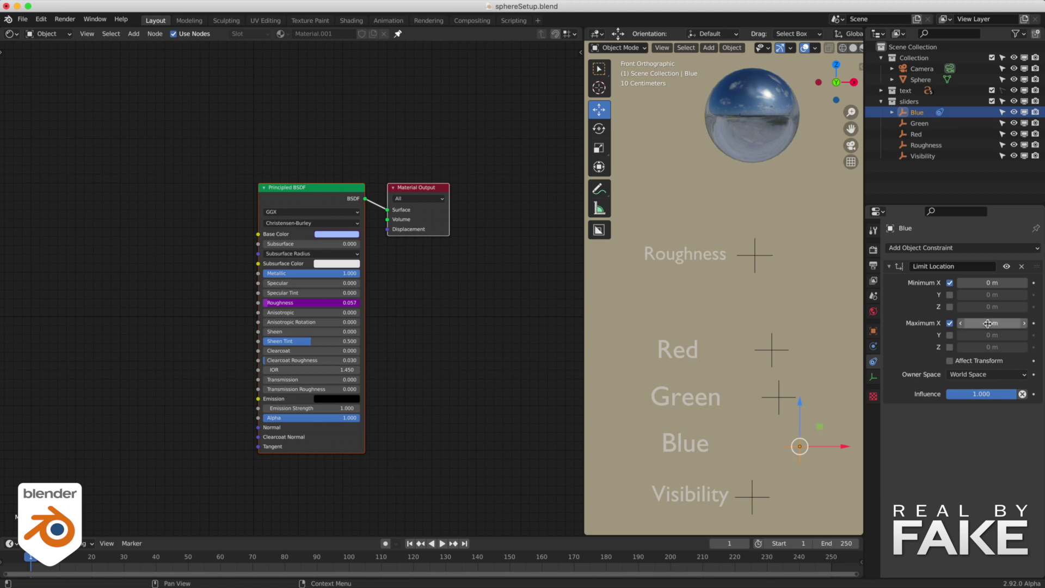
pyautogui.click(950, 361)
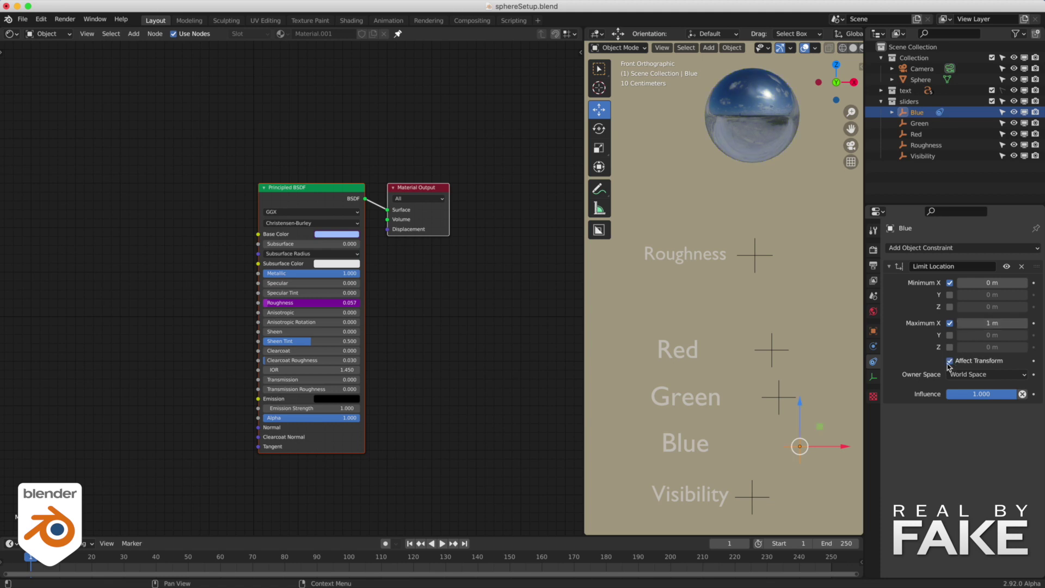
pyautogui.moveTo(840, 446); pyautogui.dragTo(819, 446)
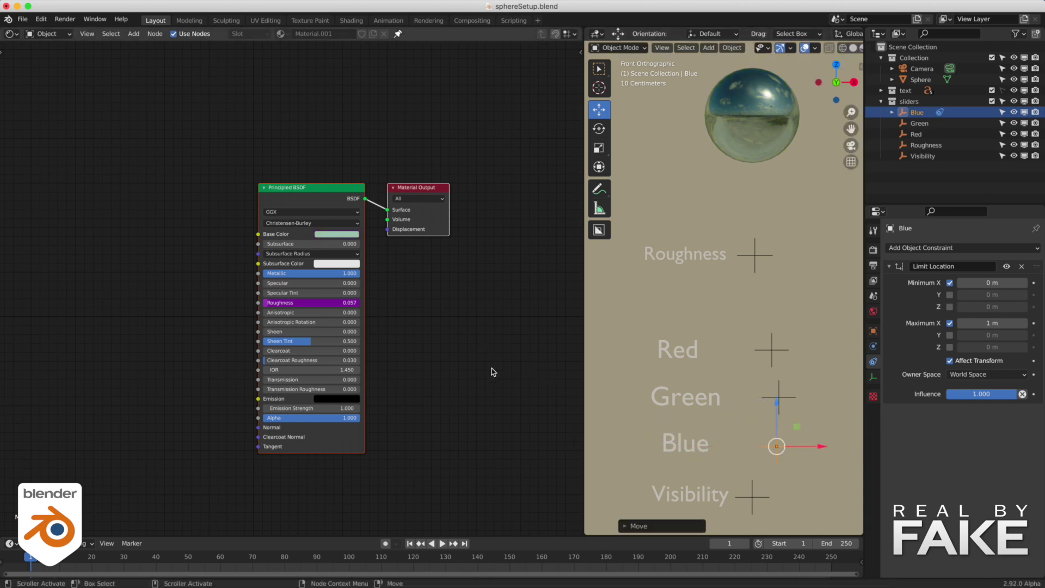
pyautogui.click(751, 497)
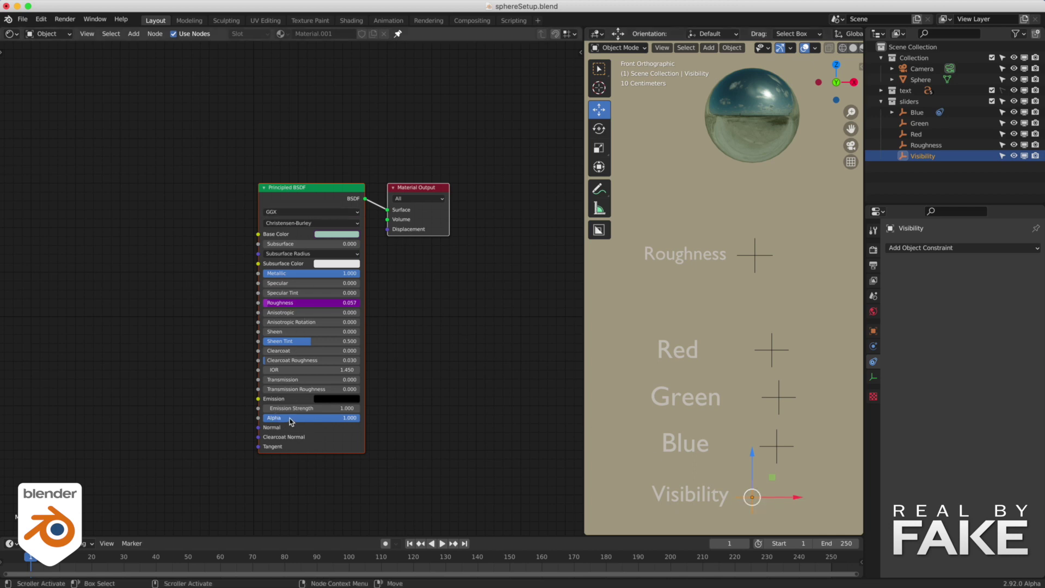
pyautogui.rightClick(1027, 157)
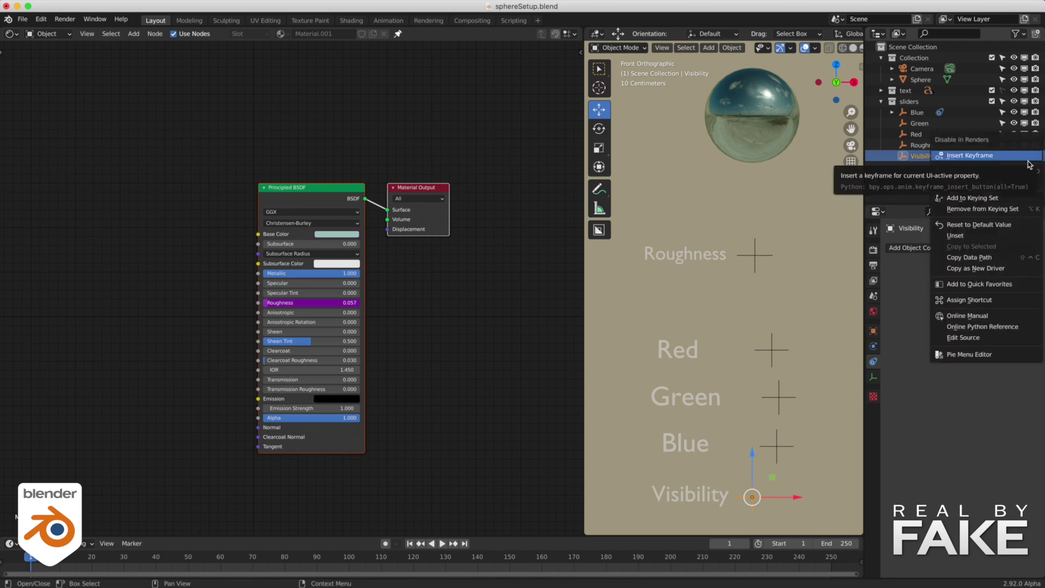
pyautogui.press('Escape')
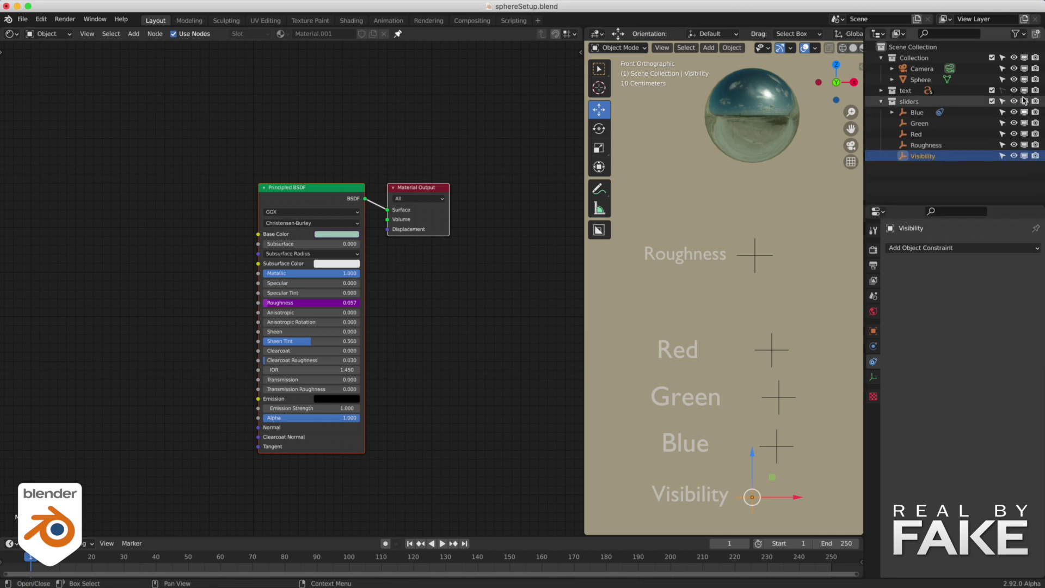
# Step: Drive the Sphere's Disable in Renders property with the Visibility empty's X Location, and slide that empty to about 0.32 m along X
pyautogui.rightClick(1037, 81)
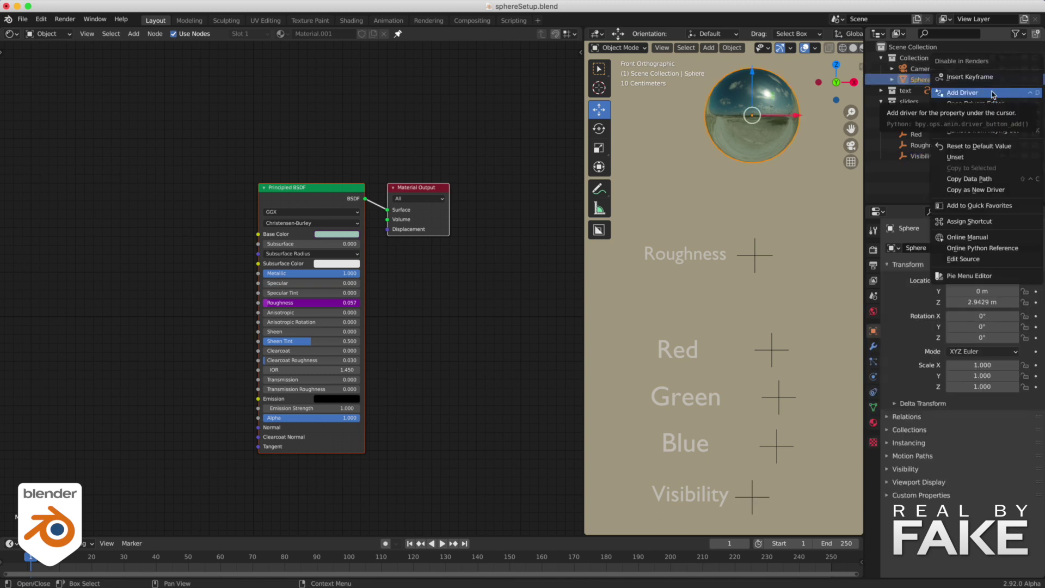
pyautogui.click(993, 94)
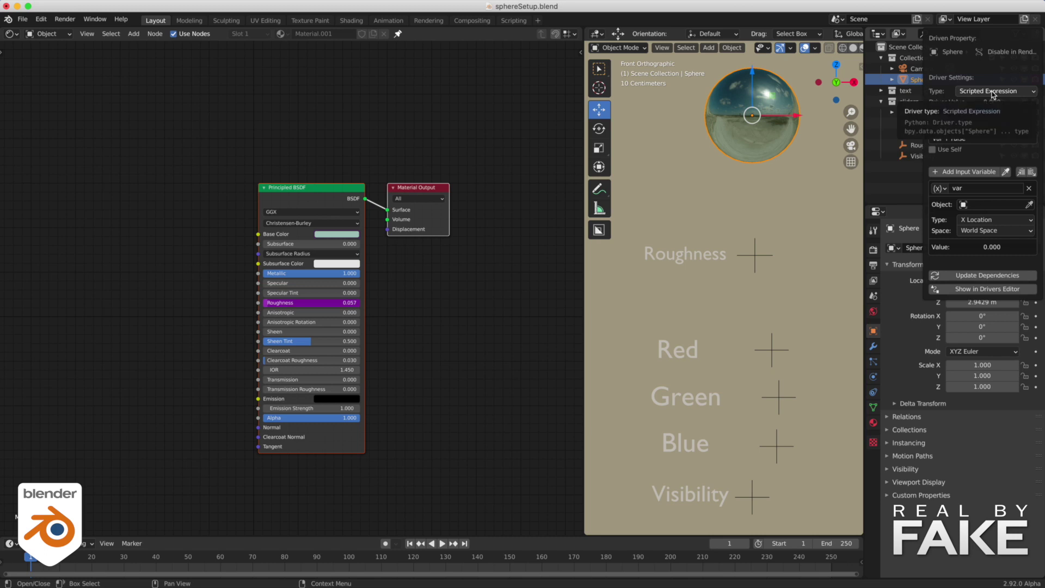
pyautogui.click(979, 216)
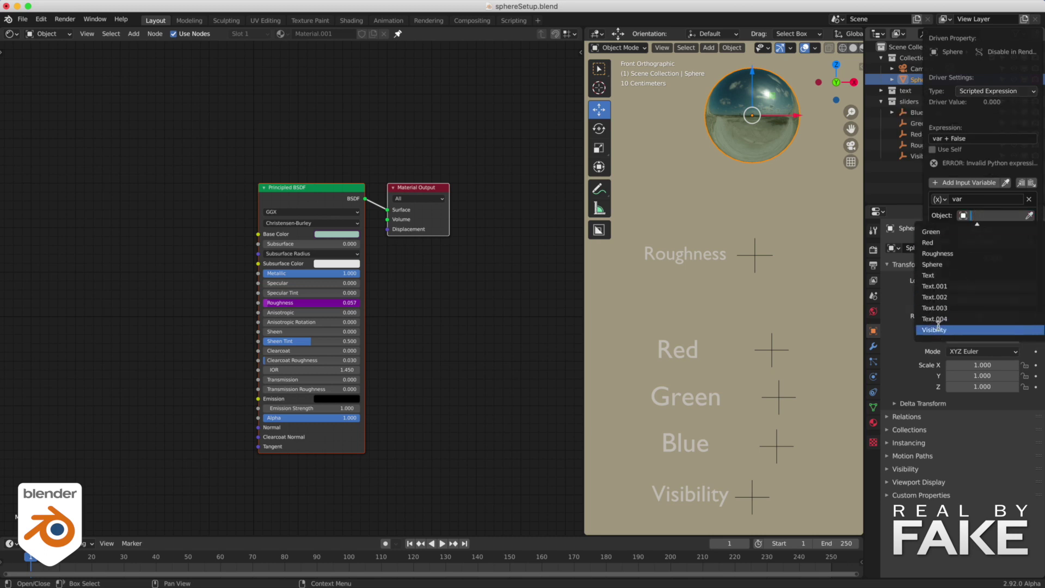
pyautogui.click(938, 329)
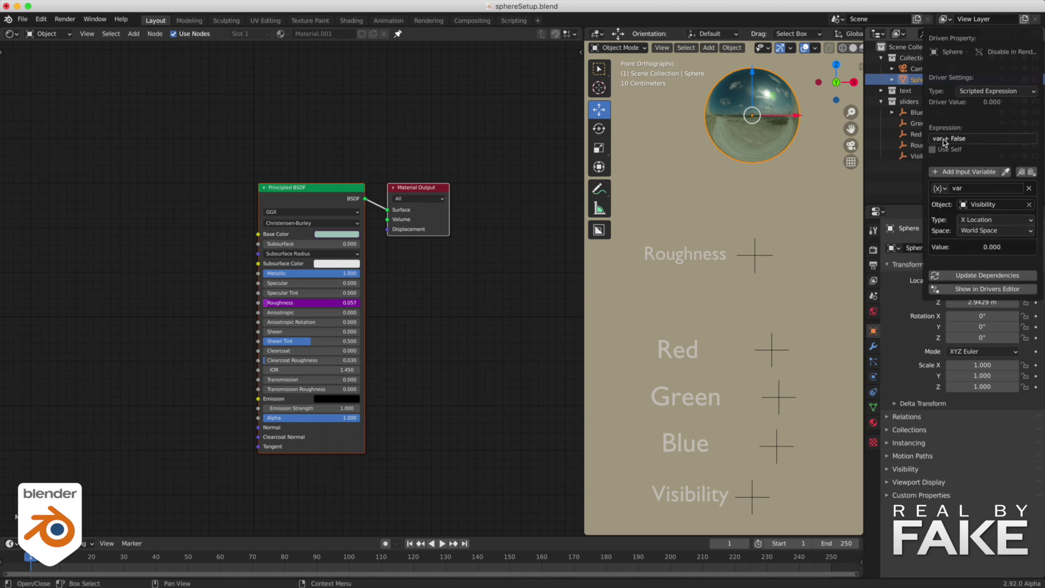
pyautogui.click(906, 185)
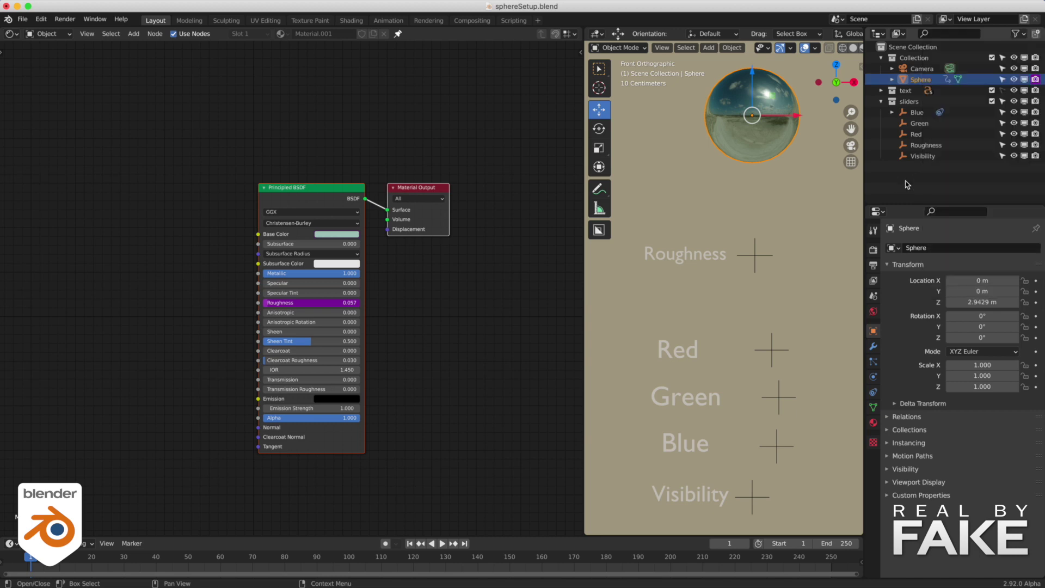
pyautogui.click(751, 495)
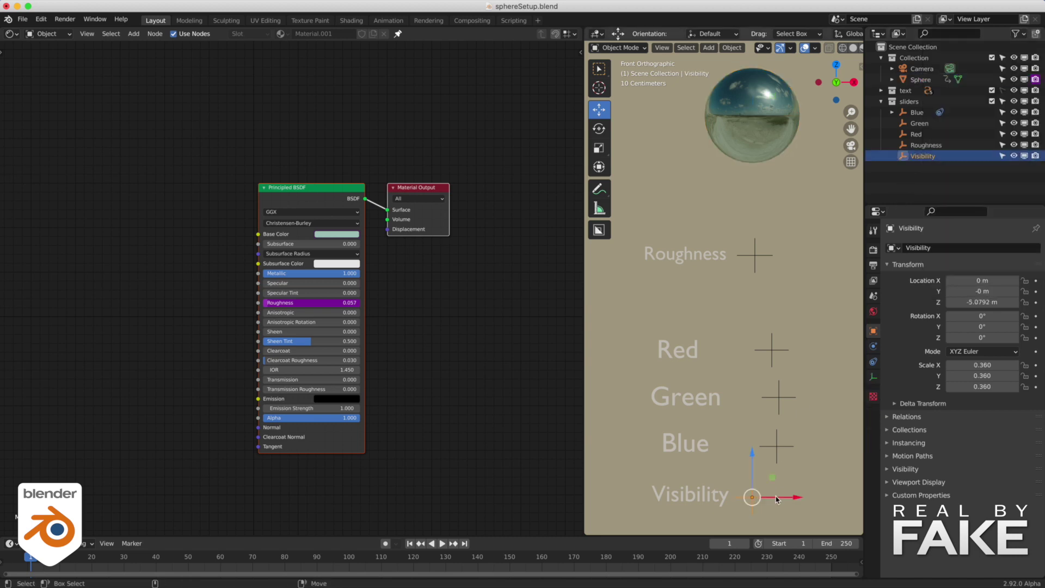
pyautogui.moveTo(780, 499)
pyautogui.mouseDown()
pyautogui.moveTo(804, 498)
pyautogui.moveTo(783, 498)
pyautogui.moveTo(795, 498)
pyautogui.mouseUp()
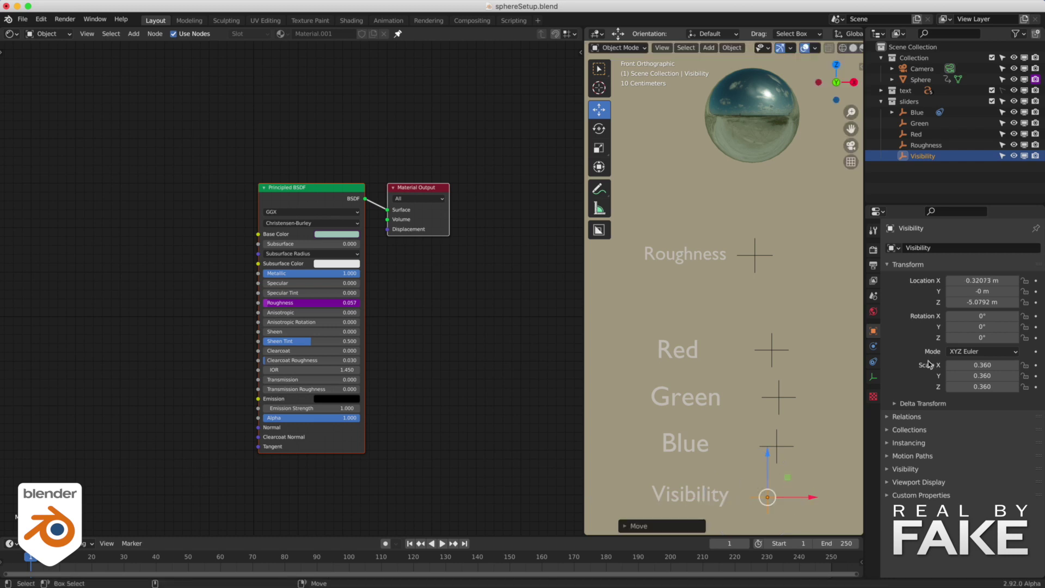
# Step: Copy the Sphere's Disable in Renders driver and paste it onto its Disable in Viewports property
pyautogui.rightClick(1037, 80)
pyautogui.click(1023, 88)
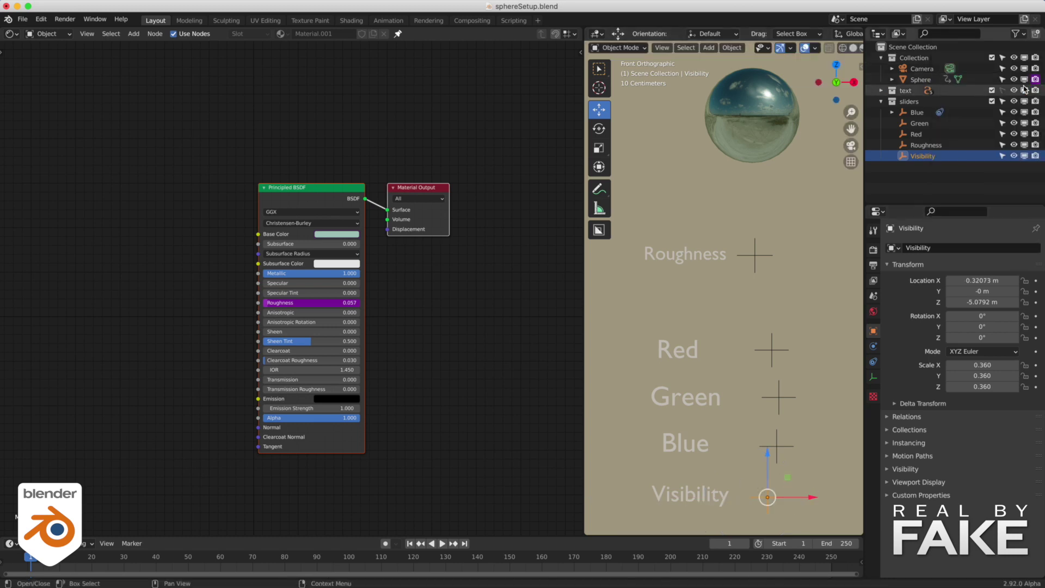
pyautogui.rightClick(1025, 79)
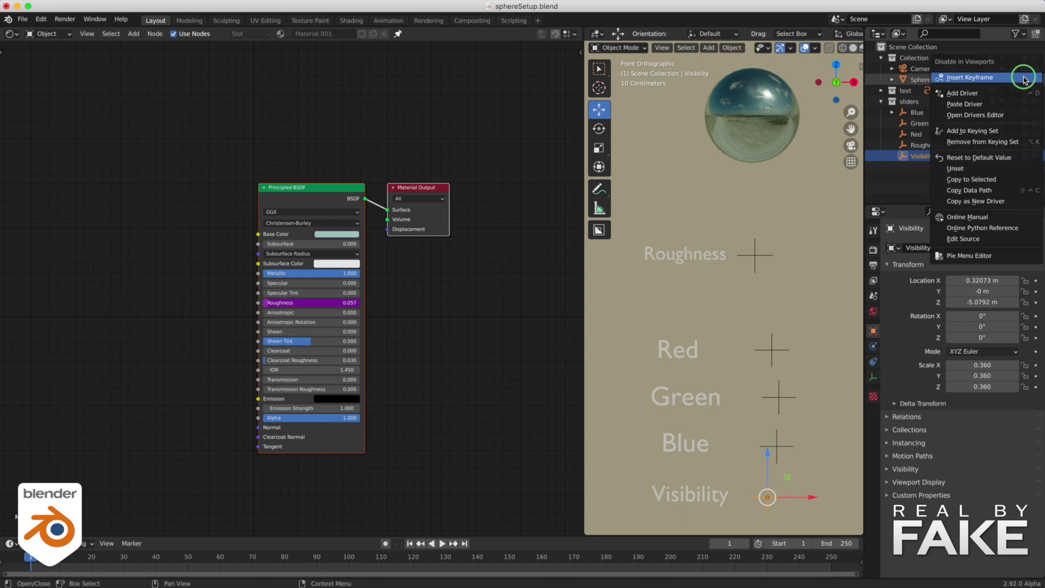
pyautogui.click(1003, 104)
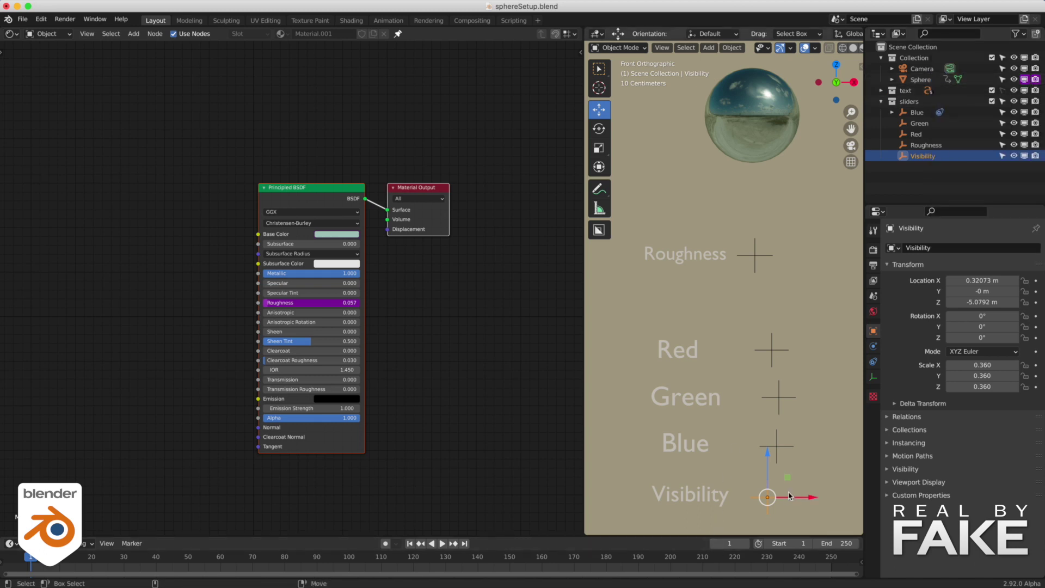
# Step: Slide the Visibility empty along X, then set its X Location to 0 m
pyautogui.moveTo(808, 499); pyautogui.dragTo(742, 495)
pyautogui.click(967, 281)
pyautogui.write('0')
pyautogui.press('Return')
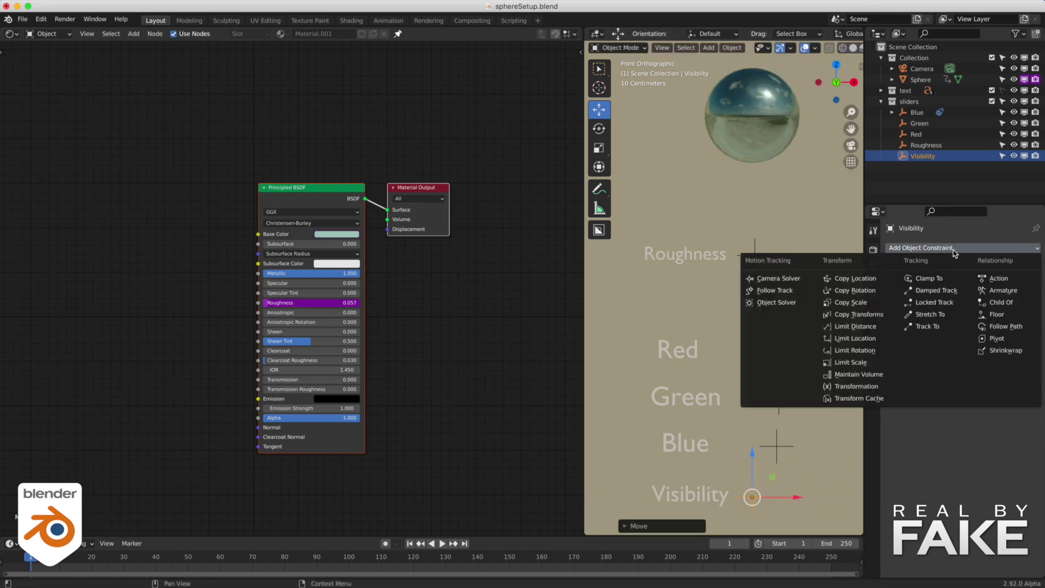
# Step: Add a Limit Location constraint to the Visibility empty with Minimum X 0 m and Maximum X 1 m, and test it by moving the empty
pyautogui.click(855, 338)
pyautogui.click(976, 323)
pyautogui.write('10 m')
pyautogui.press('Return')
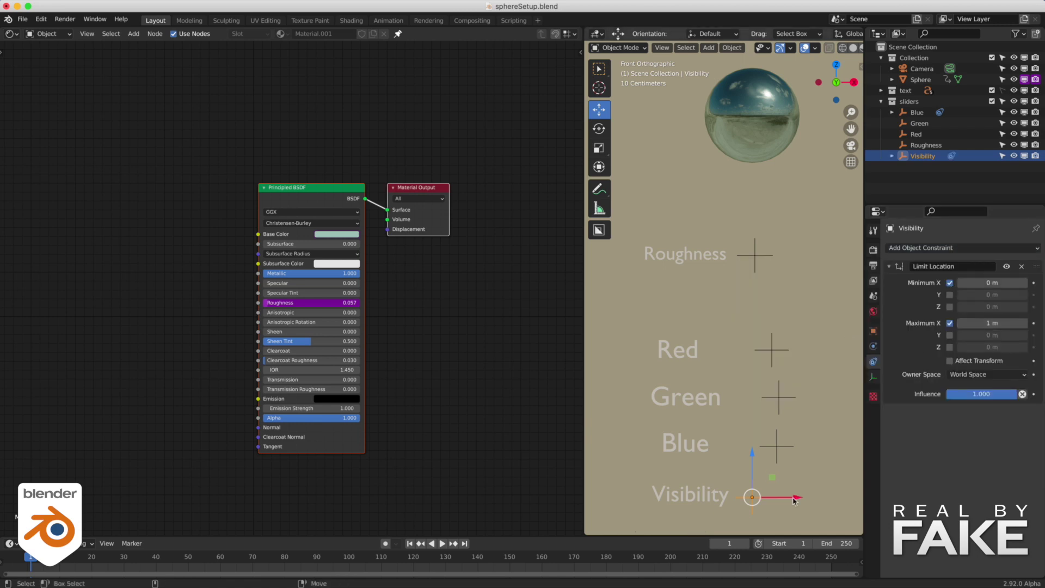
pyautogui.press('g')
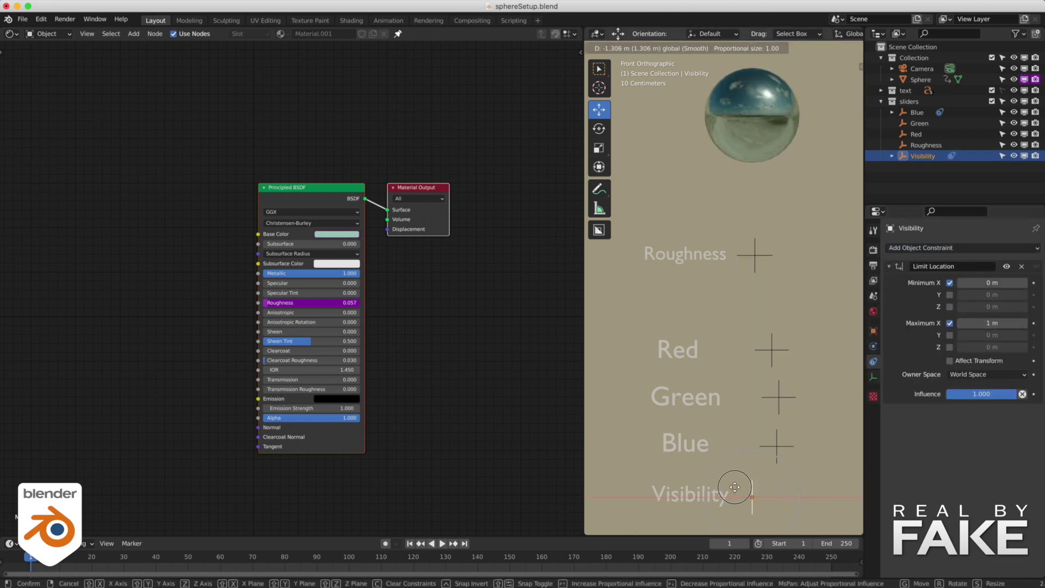
pyautogui.click(753, 493)
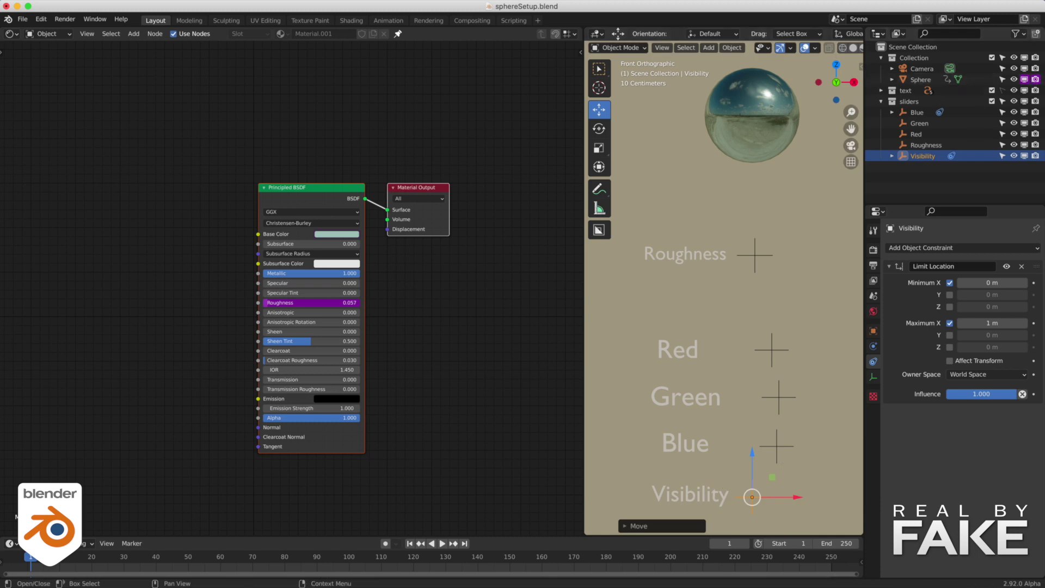
# Step: Duplicate the Sphere and place the copy to its left and slightly lower, overlapping the original
pyautogui.click(745, 133)
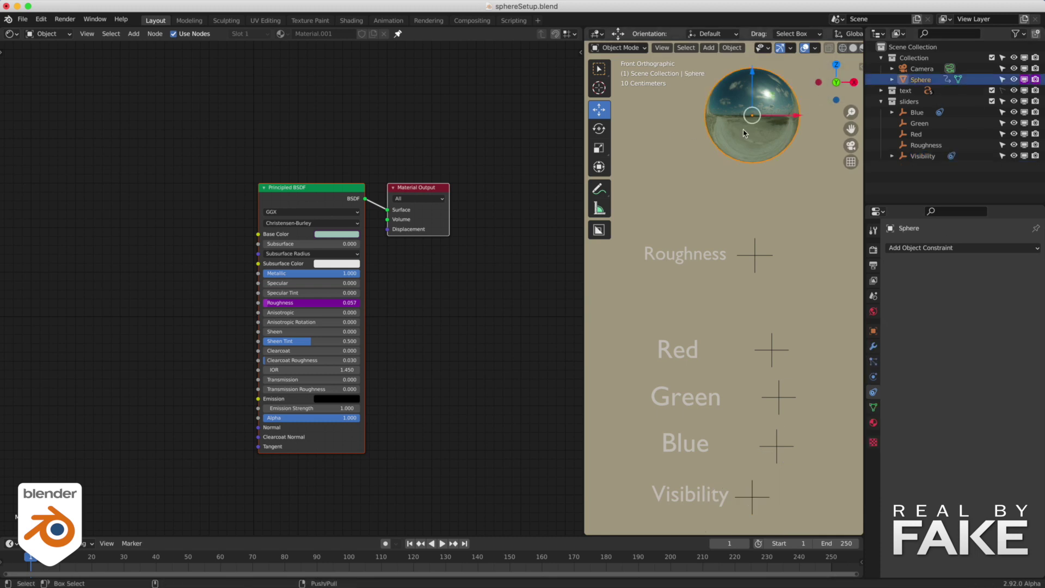
pyautogui.hotkey('shift', 'd')
pyautogui.click(669, 153)
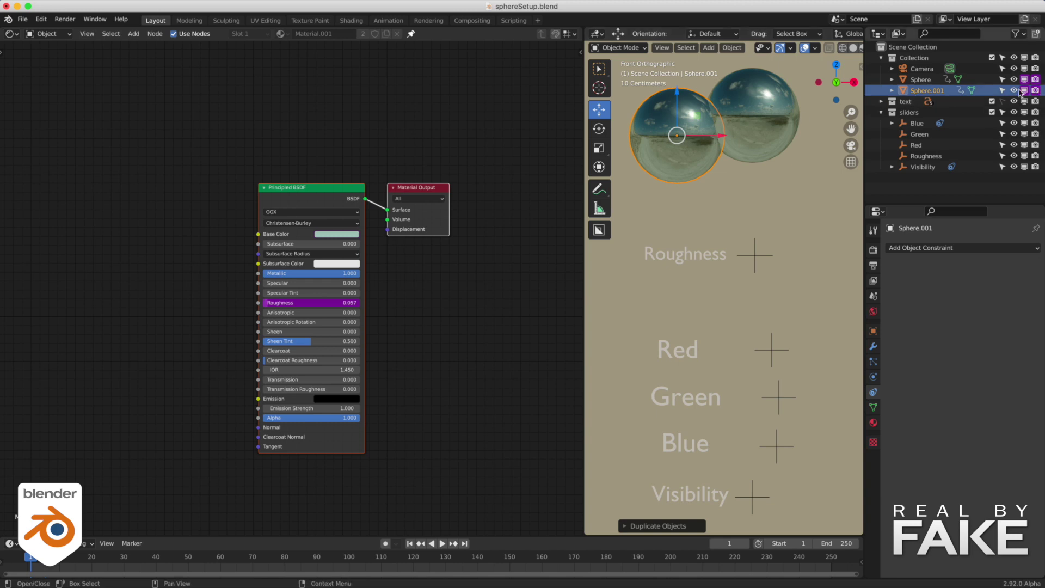
# Step: Delete the Disable in Renders and Disable in Viewports drivers from both Sphere.001 and Sphere
pyautogui.rightClick(1037, 92)
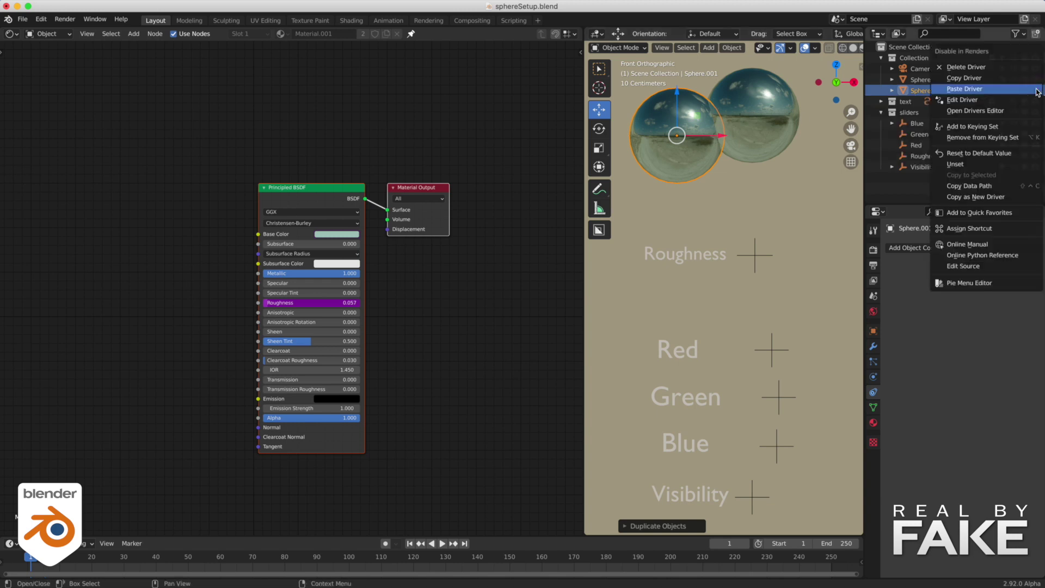
pyautogui.click(1032, 71)
pyautogui.rightClick(1025, 90)
pyautogui.click(1024, 89)
pyautogui.rightClick(1036, 78)
pyautogui.click(1036, 78)
pyautogui.rightClick(1024, 80)
pyautogui.click(1024, 81)
# Step: Move both spheres into a new collection named spheres
pyautogui.keyDown('ctrl'); pyautogui.click(903, 79); pyautogui.keyUp('ctrl')
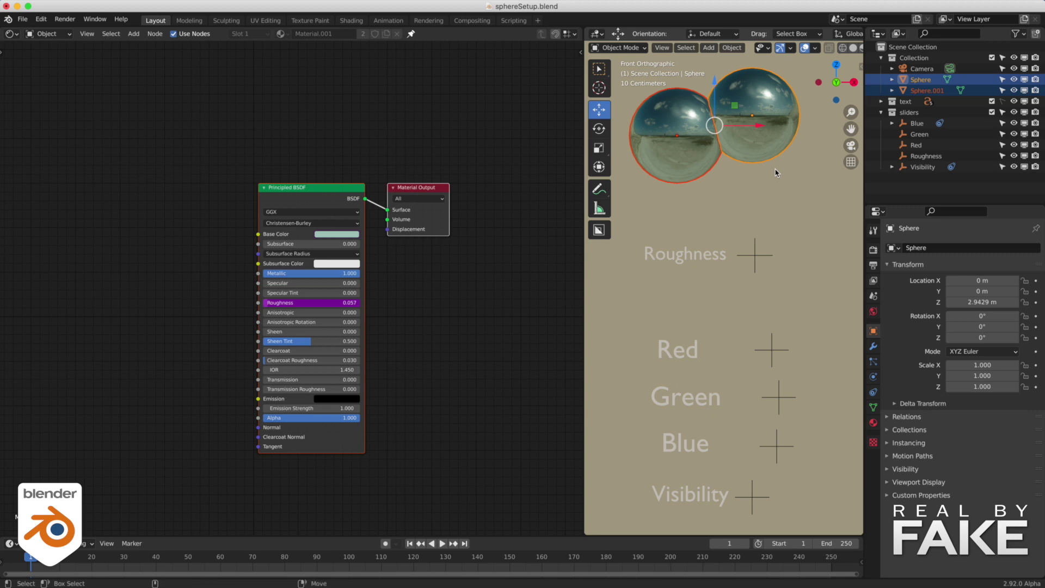
pyautogui.press('m')
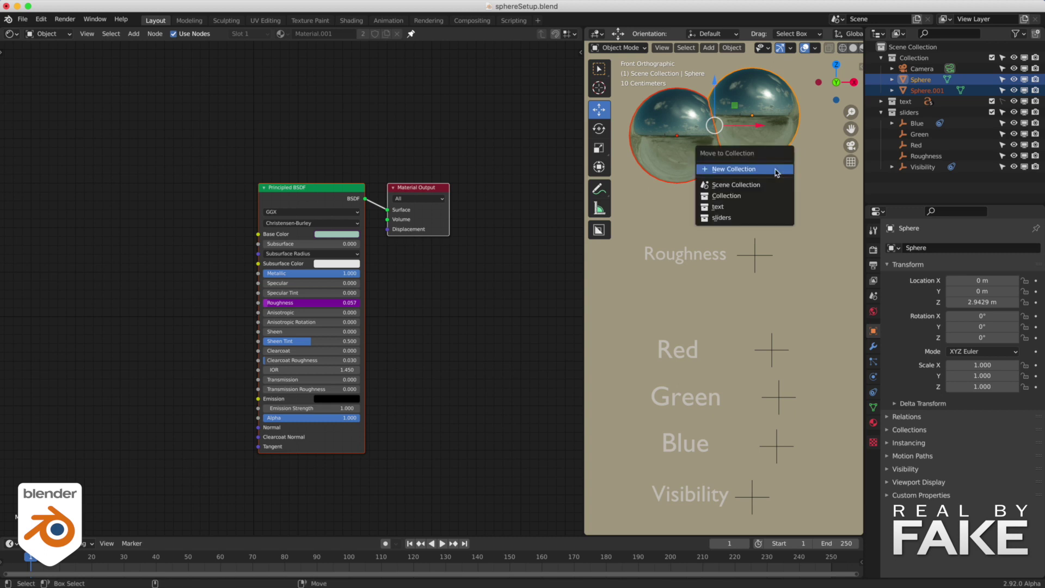
pyautogui.click(776, 170)
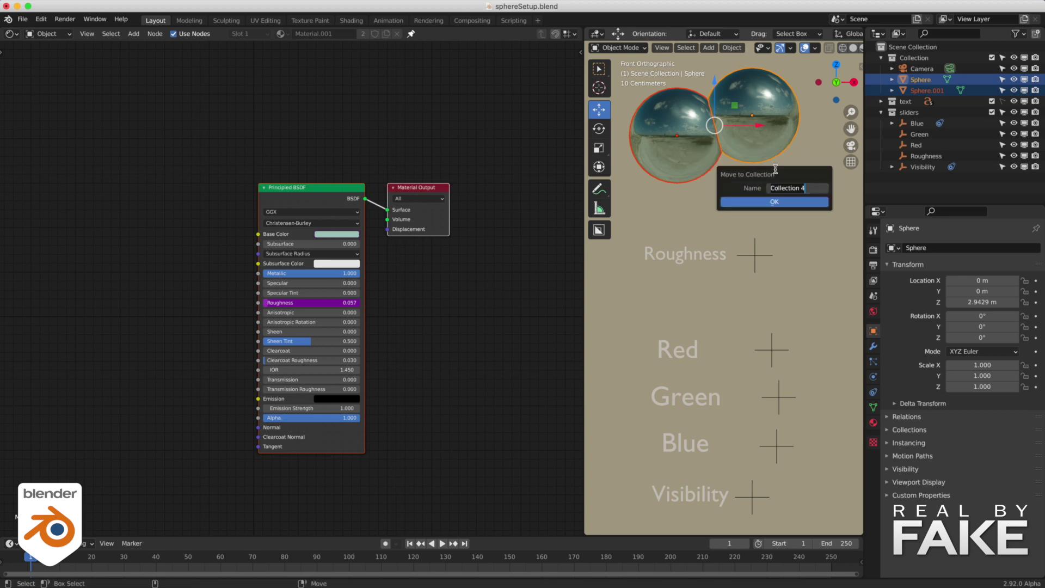
pyautogui.write('spheres')
pyautogui.press('Return')
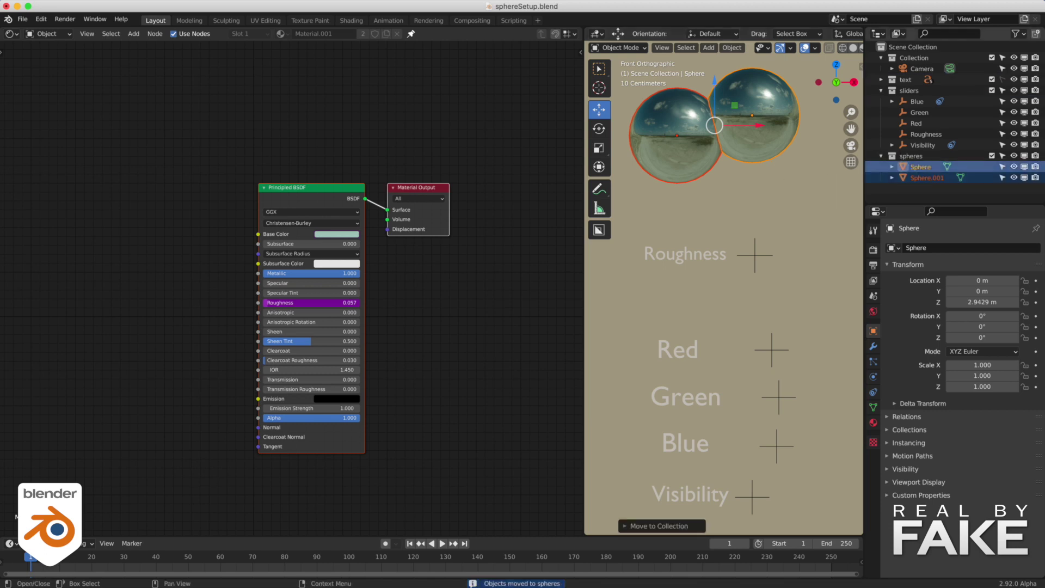
pyautogui.rightClick(1035, 156)
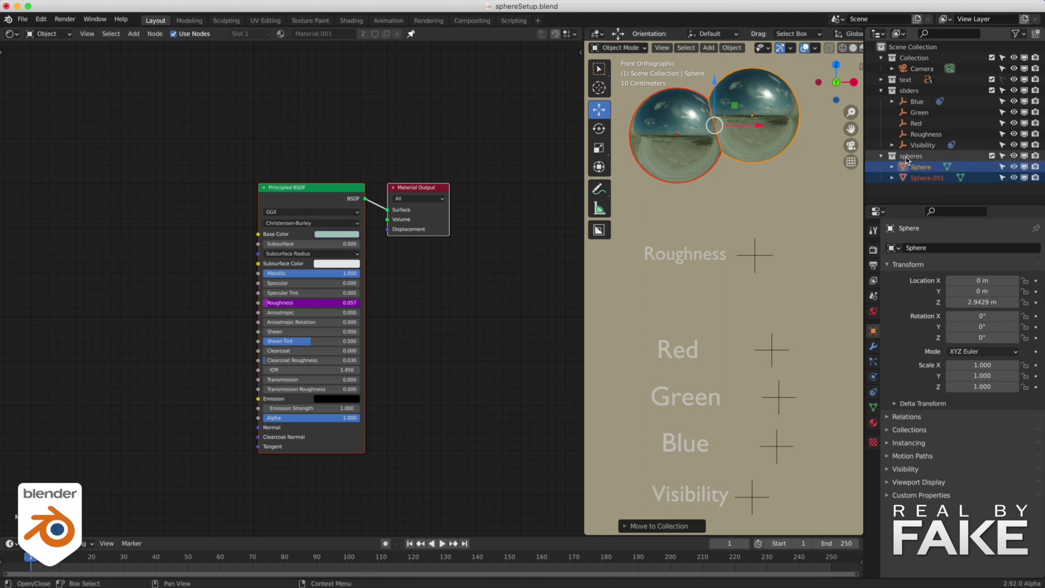
pyautogui.click(907, 157)
pyautogui.rightClick(1035, 158)
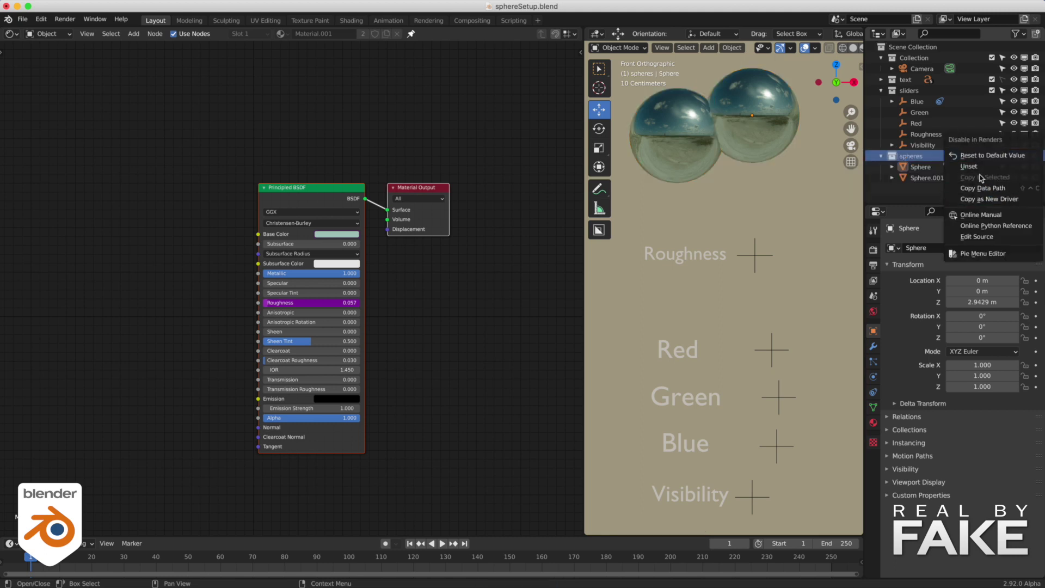
pyautogui.click(935, 157)
# Step: Instance the spheres collection to the scene and hide the original spheres collection in the viewport
pyautogui.click(879, 157)
pyautogui.rightClick(902, 158)
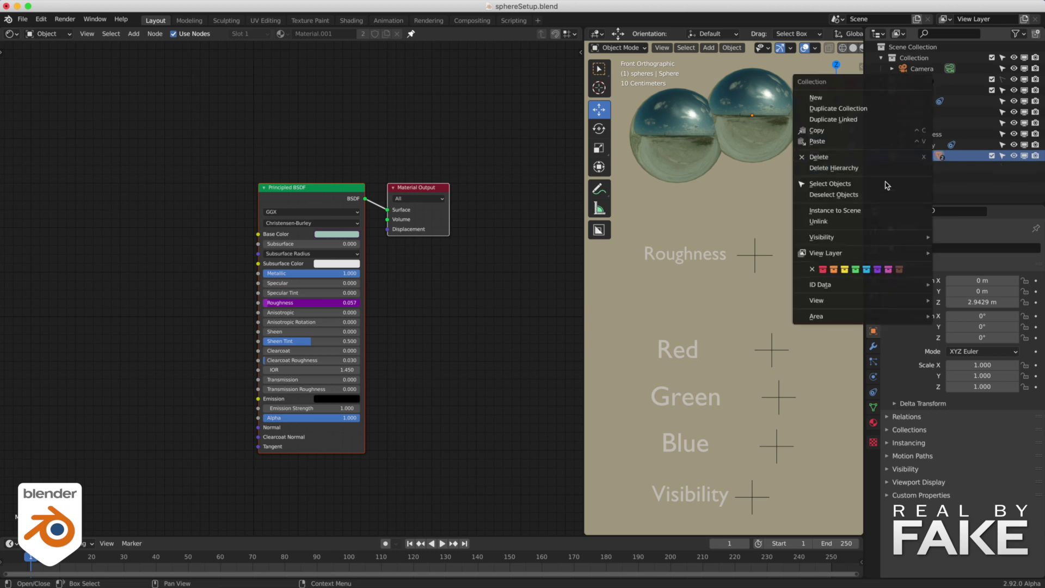
pyautogui.click(866, 215)
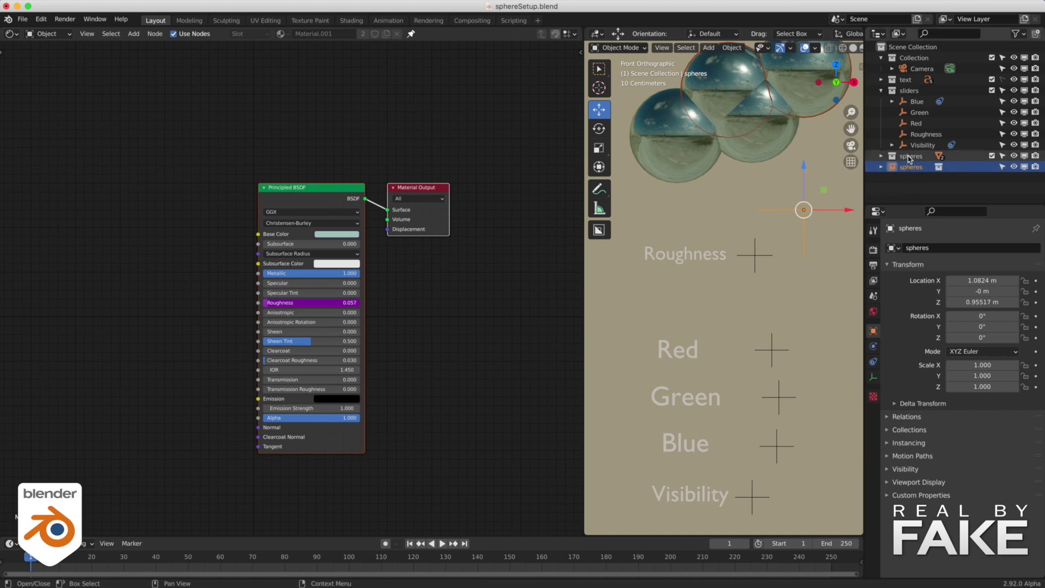
pyautogui.click(1014, 157)
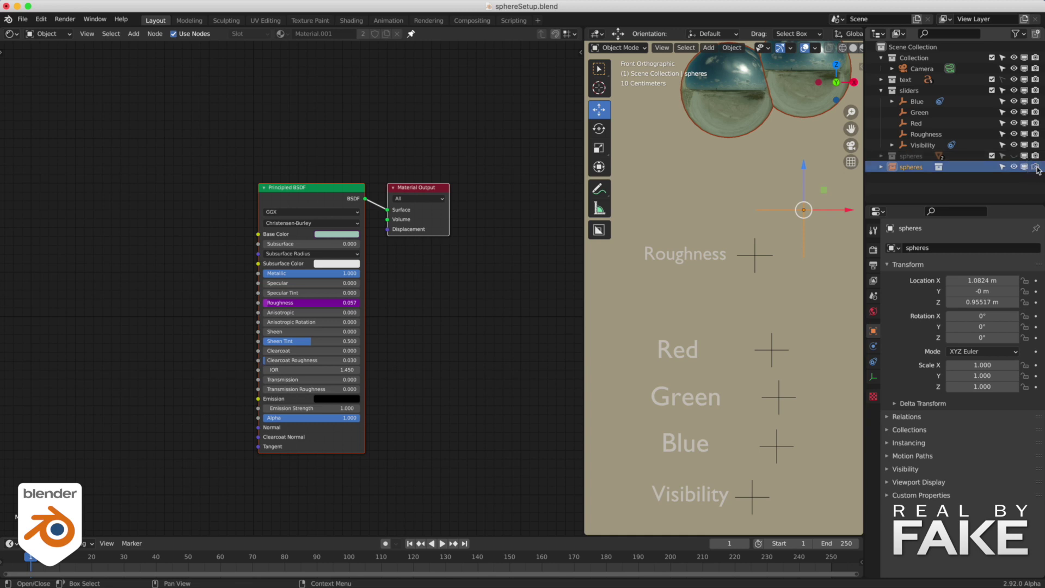
# Step: Drive the spheres instance's Disable in Renders with the Visibility empty's world-space X Location, using the expression var + False
pyautogui.rightClick(1036, 168)
pyautogui.click(1008, 183)
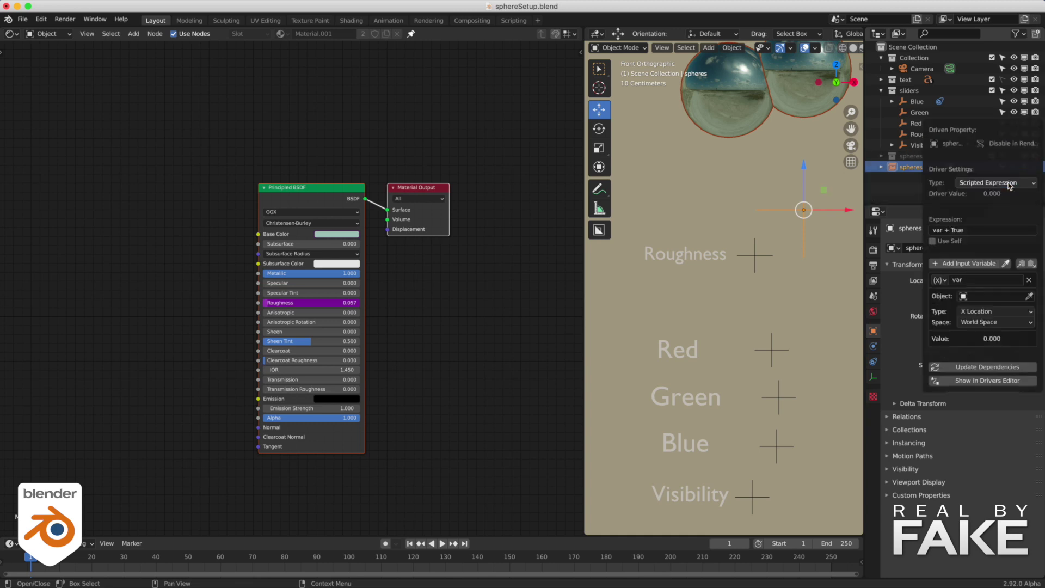
pyautogui.click(992, 305)
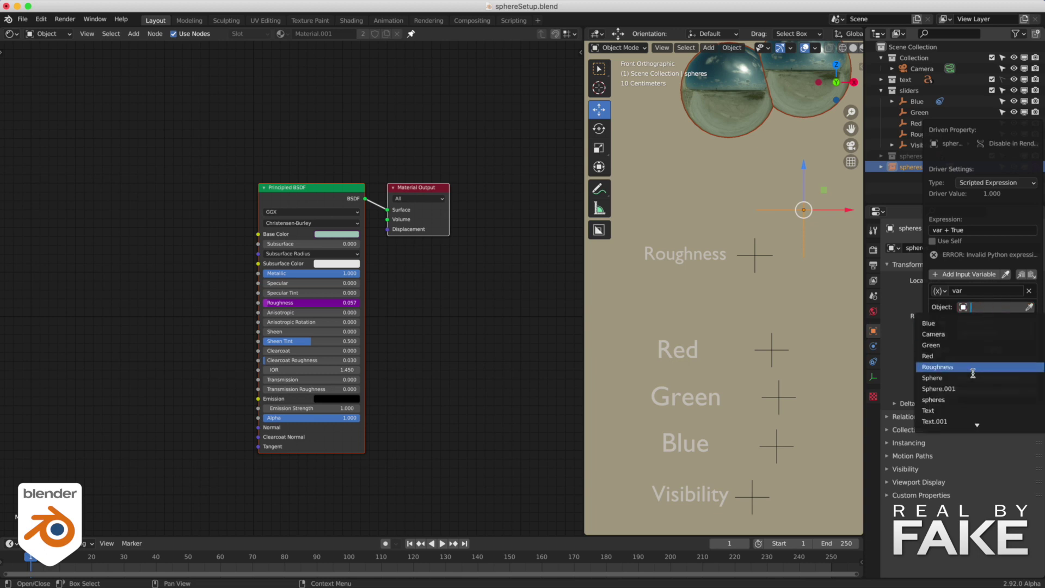
pyautogui.click(954, 420)
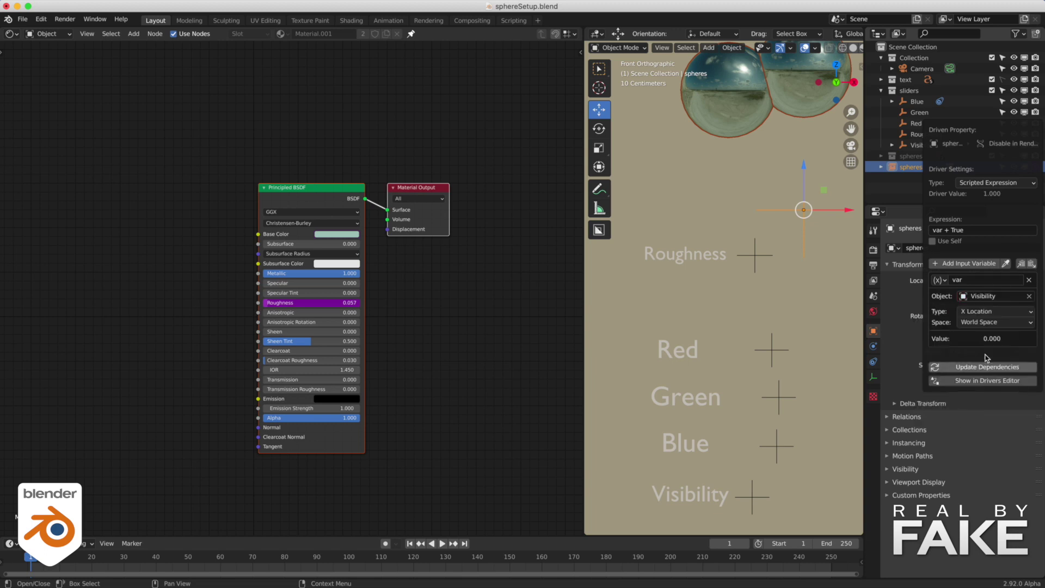
pyautogui.click(980, 230)
pyautogui.moveTo(979, 231); pyautogui.dragTo(954, 230)
pyautogui.write('Fals')
pyautogui.press('Tab')
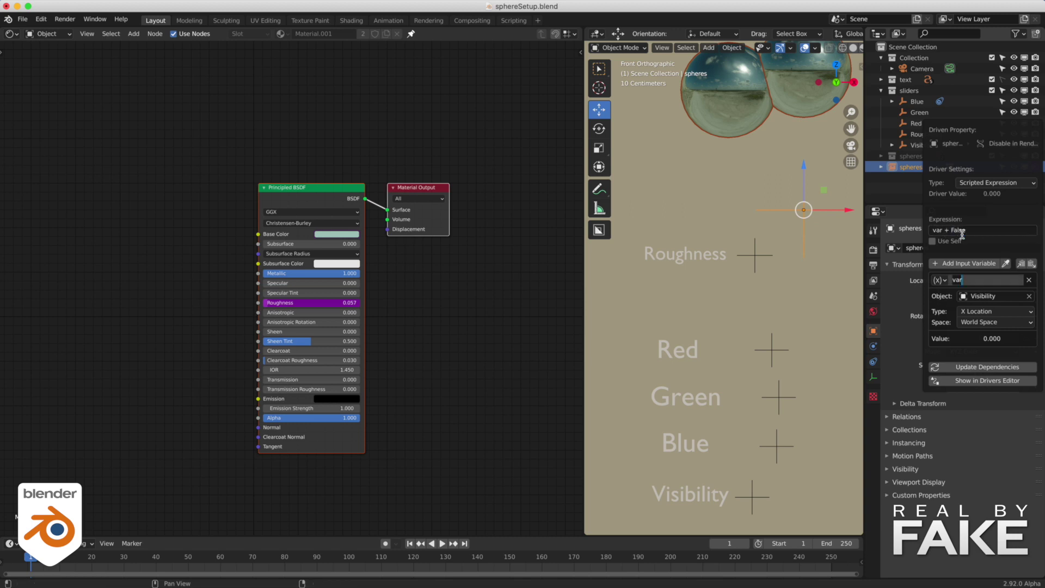
pyautogui.click(899, 375)
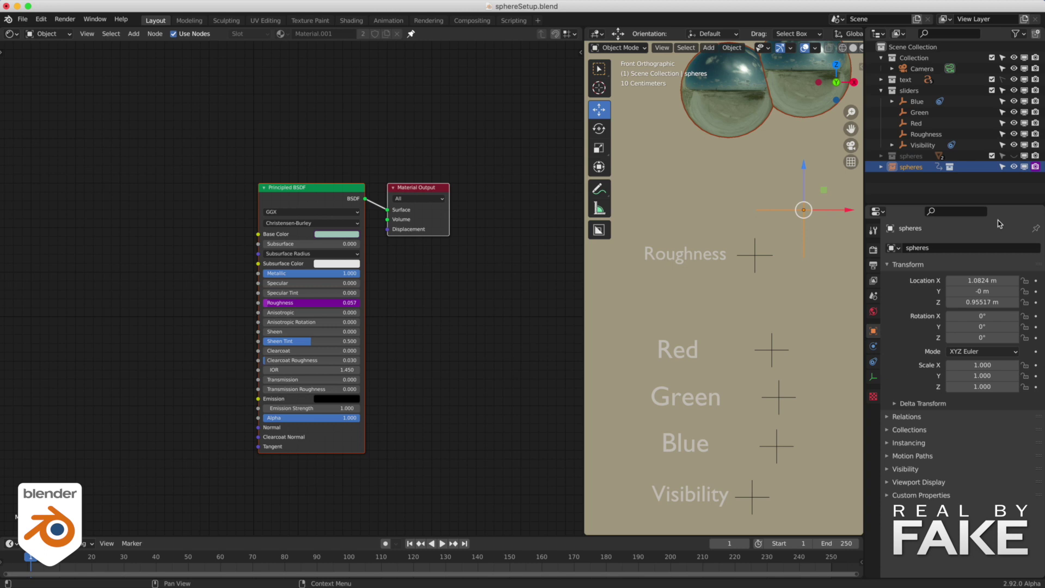
# Step: Copy the Disable in Renders driver of the spheres instance to its Disable in Viewports property
pyautogui.rightClick(1034, 167)
pyautogui.click(995, 167)
pyautogui.rightClick(1023, 168)
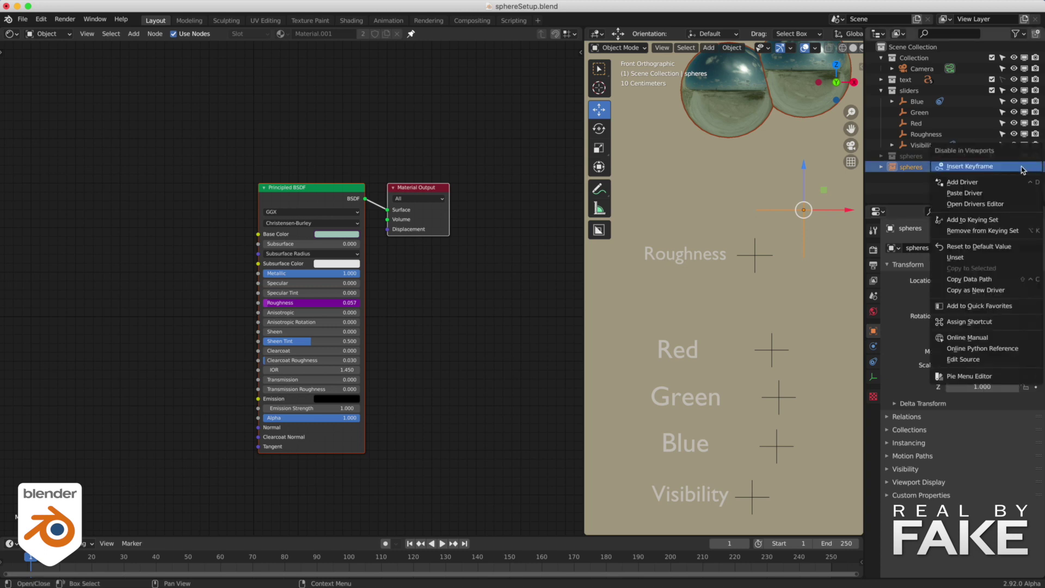
pyautogui.click(999, 189)
# Step: Move the Visibility empty along X to test the driven visibility of the spheres instance
pyautogui.click(752, 497)
pyautogui.moveTo(782, 498); pyautogui.dragTo(848, 496)
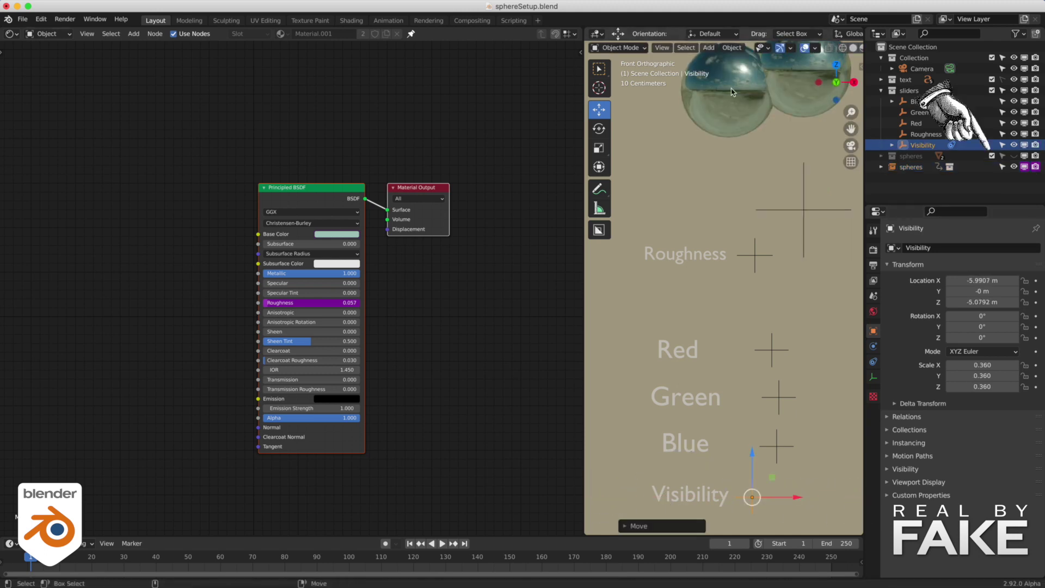
pyautogui.click(710, 165)
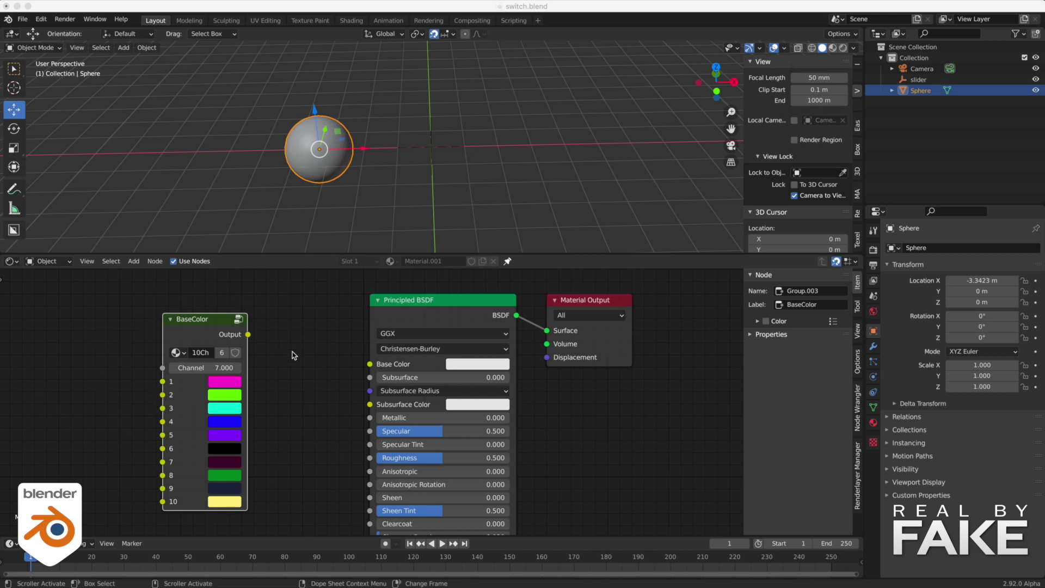
# Step: Change the BaseColor node's colour 1 to a redder pink and link its Output to the Principled BSDF's Base Color
pyautogui.click(222, 383)
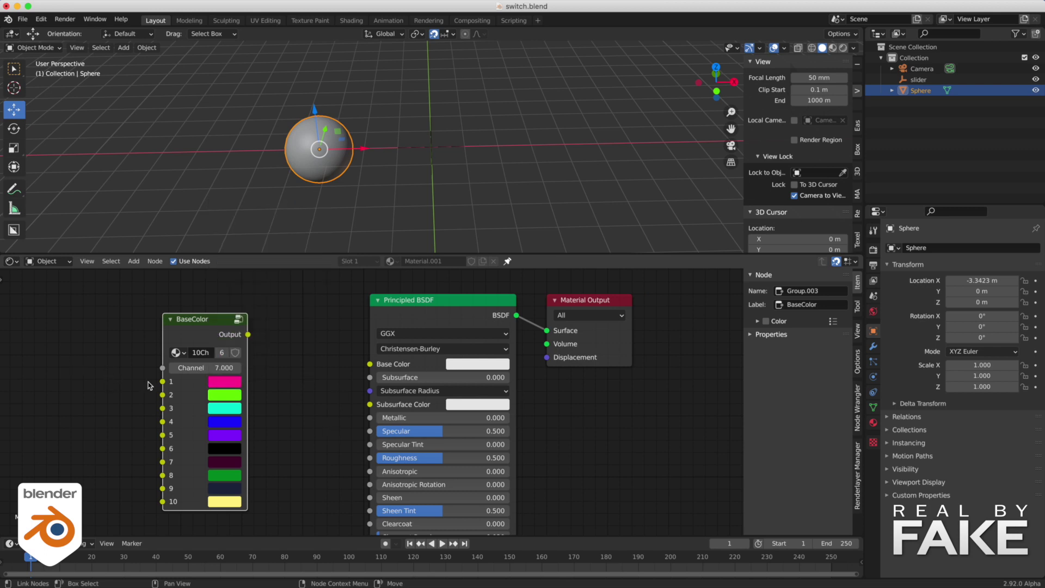
pyautogui.moveTo(249, 335); pyautogui.dragTo(371, 364)
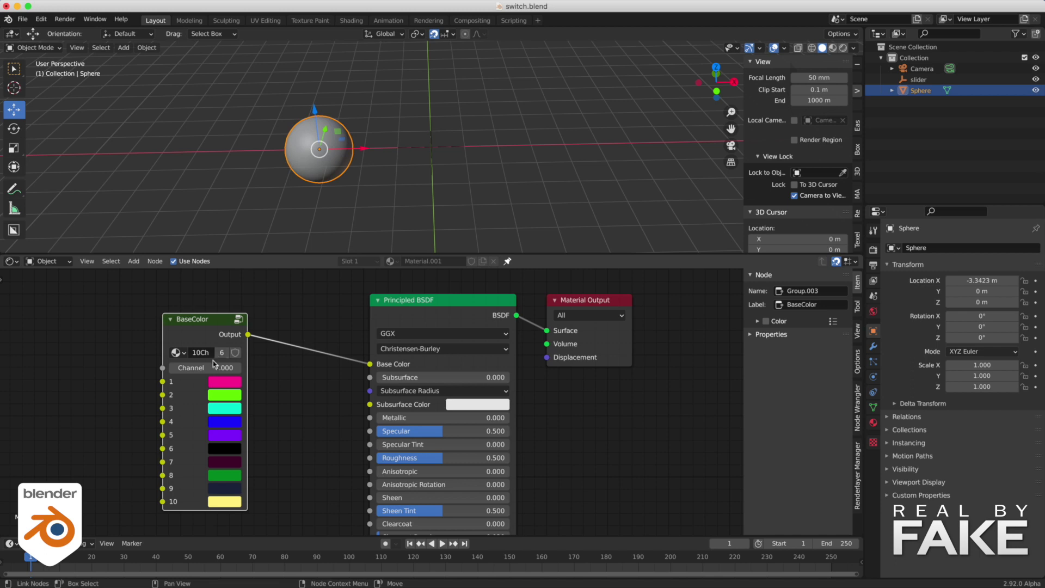
# Step: Set the BaseColor node's Channel to 1.000 and display the sphere in Material Preview shading
pyautogui.moveTo(198, 369); pyautogui.dragTo(164, 369)
pyautogui.click(835, 48)
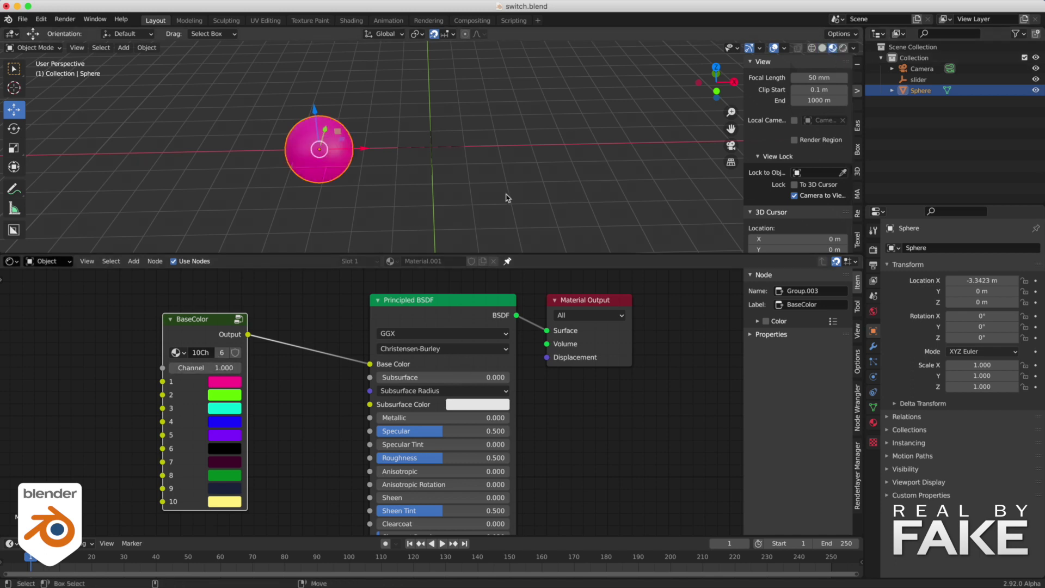
pyautogui.moveTo(205, 369)
pyautogui.keyDown('ctrl'); pyautogui.mouseDown()
pyautogui.moveTo(237, 369)
pyautogui.moveTo(204, 368)
pyautogui.mouseUp(); pyautogui.keyUp('ctrl')
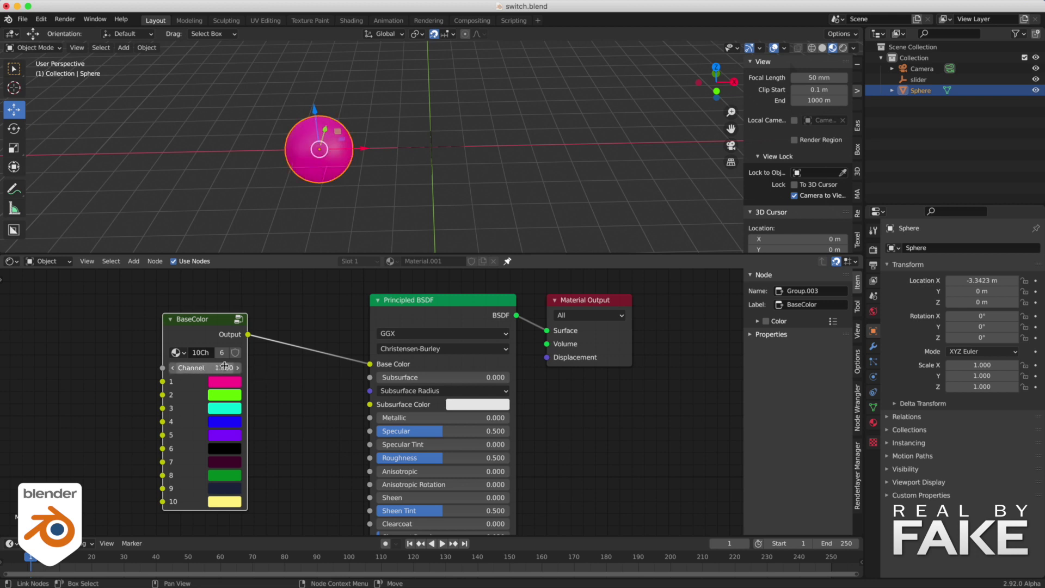
# Step: Drive the BaseColor node's Channel with the slider empty's world-space X Location, removing the + 1.0 from the expression
pyautogui.click(447, 148)
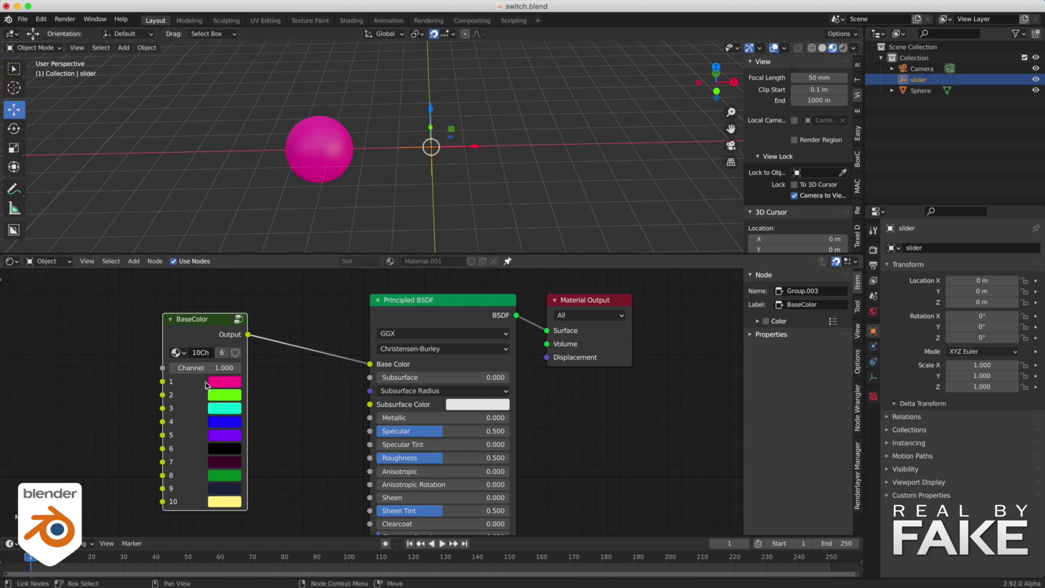
pyautogui.rightClick(199, 366)
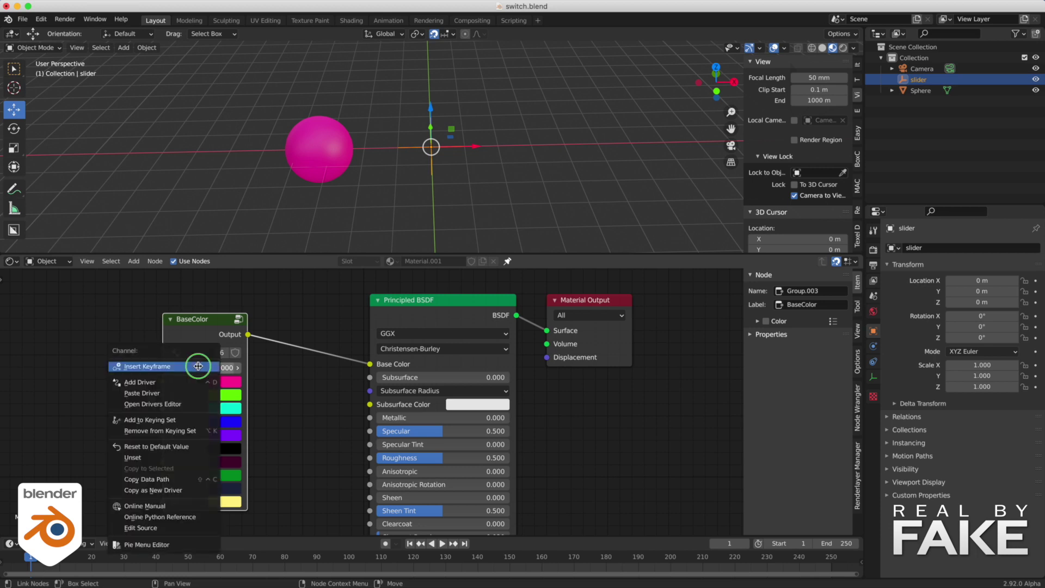
pyautogui.click(165, 383)
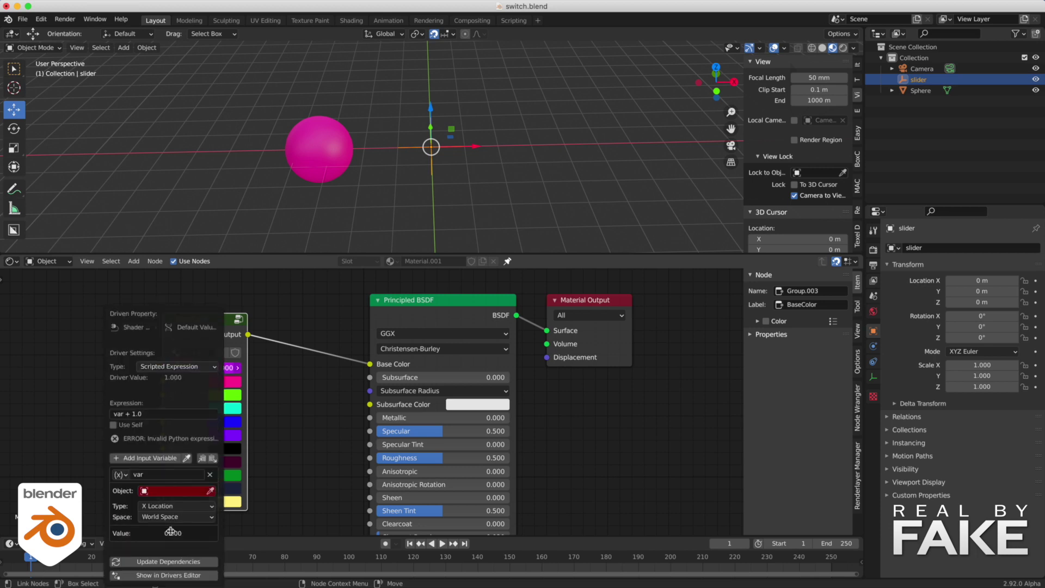
pyautogui.click(175, 490)
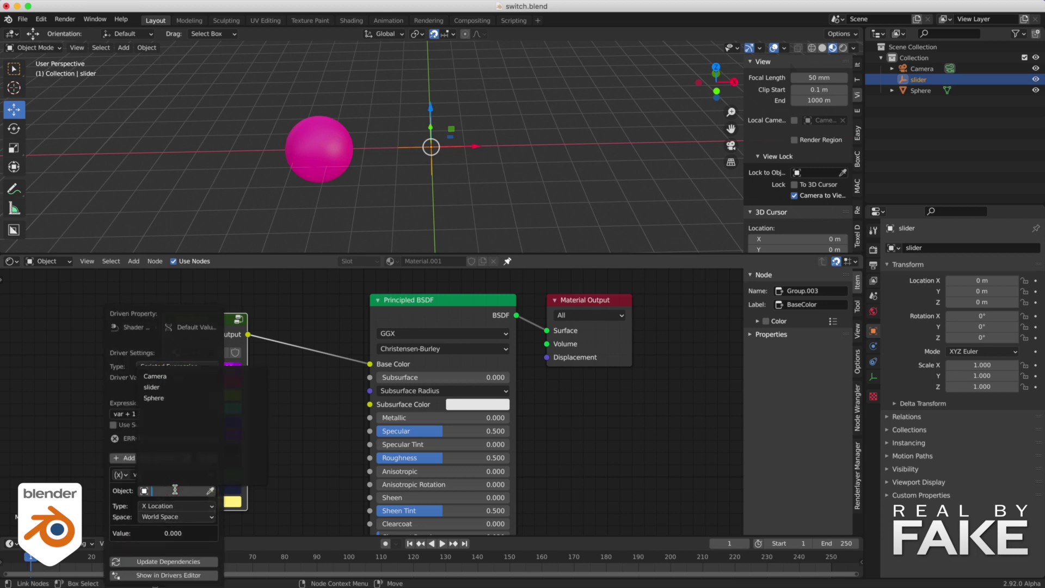
pyautogui.click(164, 387)
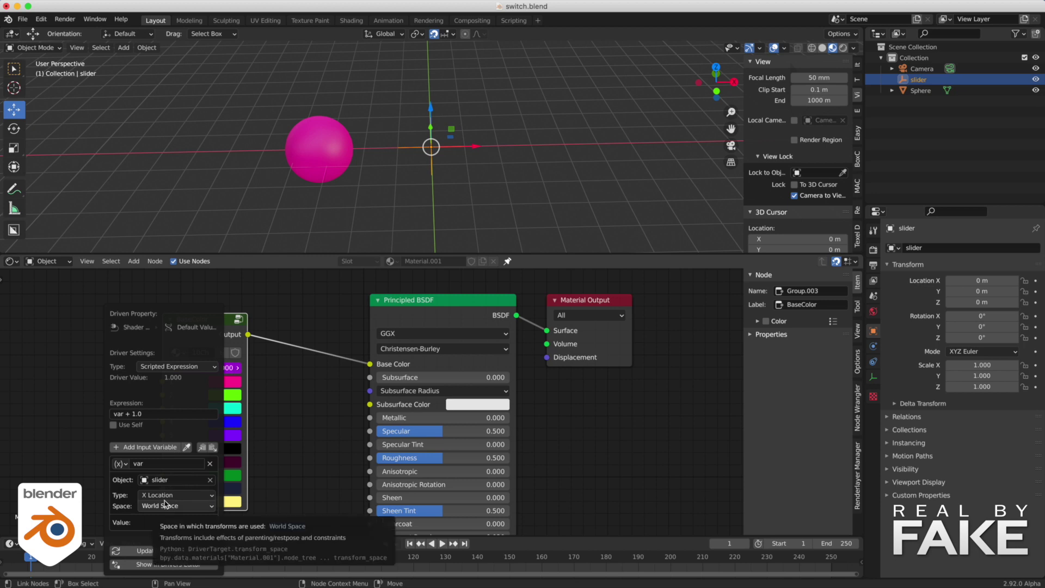
pyautogui.click(129, 413)
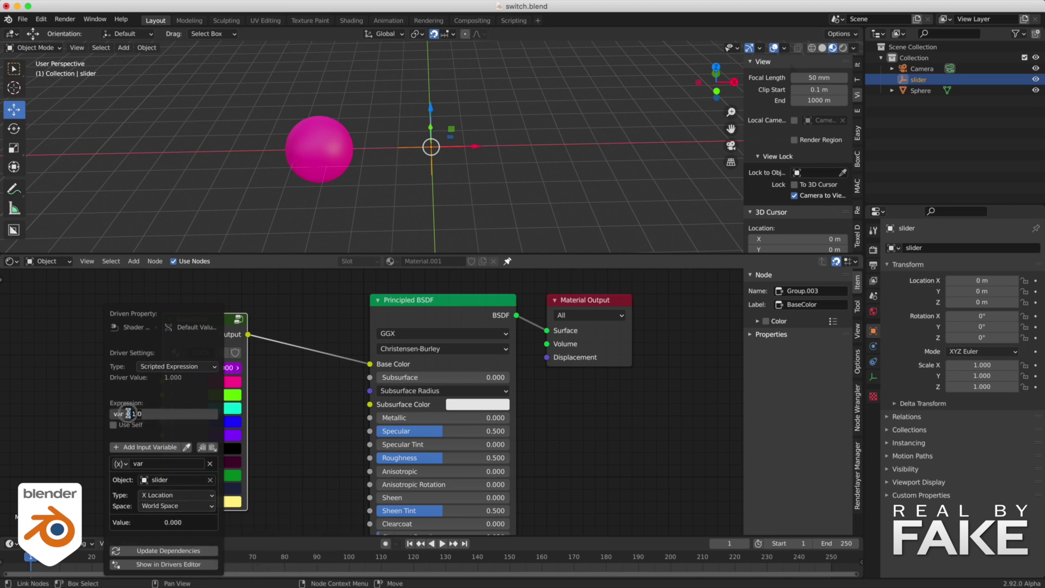
pyautogui.click(322, 404)
# Step: Move the slider empty along X to 2 m to switch the colour channel
pyautogui.click(479, 149)
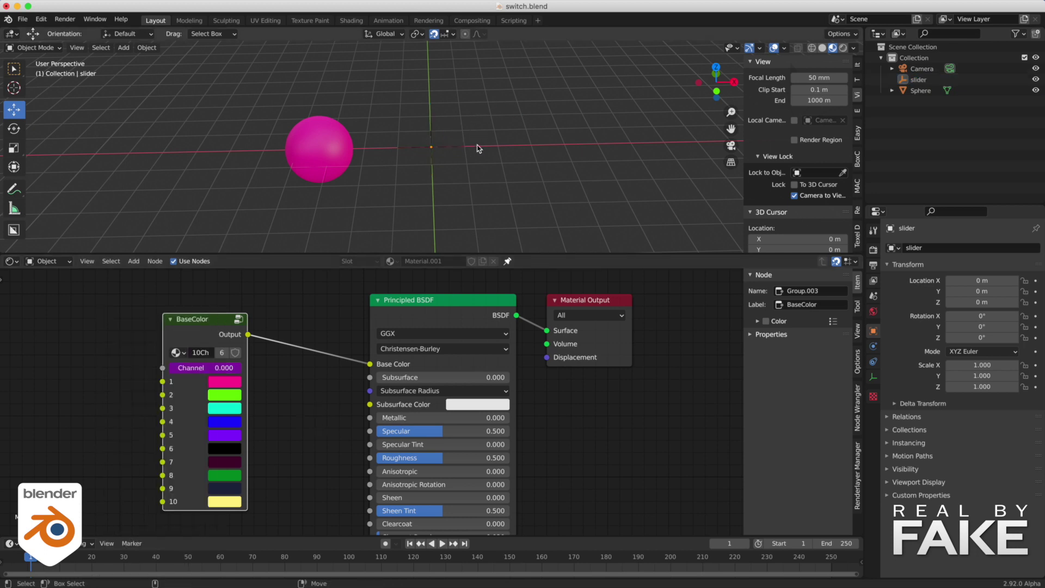
pyautogui.click(457, 147)
pyautogui.moveTo(486, 146); pyautogui.dragTo(546, 151)
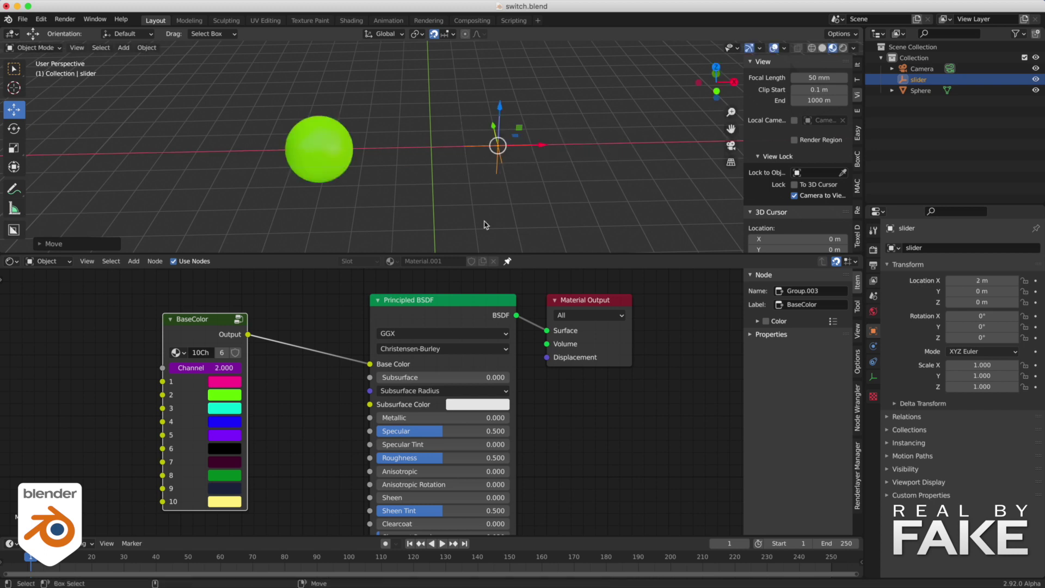
# Step: Add a Checker Texture, link its Color to input 1 of the BaseColor node and make Color2 black
pyautogui.hscroll(-5, 204, 359)
pyautogui.hotkey('shift', 'a')
pyautogui.write('ch')
pyautogui.press('Return')
pyautogui.click(153, 336)
pyautogui.moveTo(237, 351); pyautogui.dragTo(316, 381)
pyautogui.click(221, 407)
pyautogui.moveTo(299, 294); pyautogui.dragTo(299, 321)
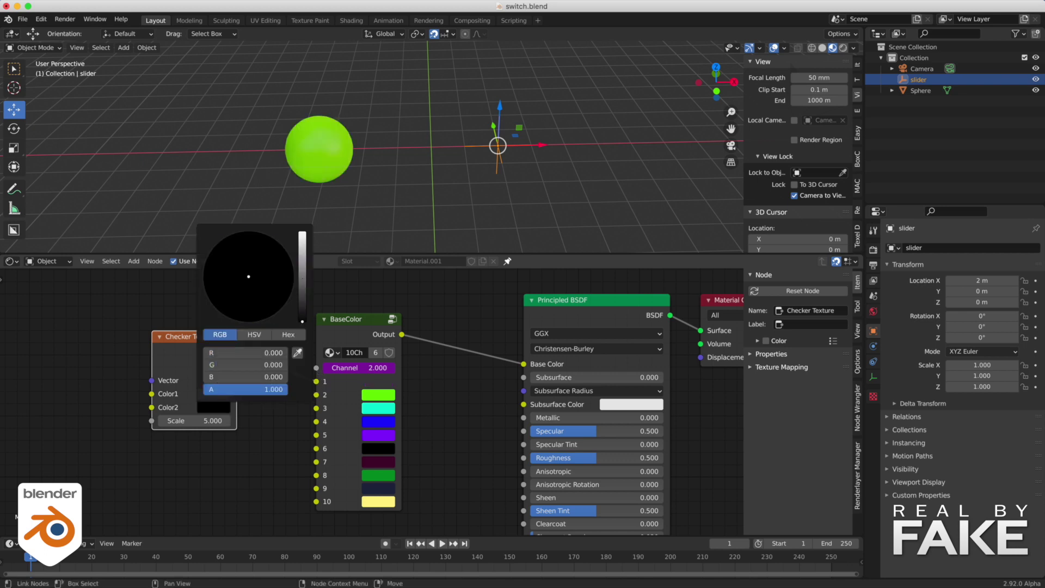
# Step: Add a Voronoi Texture below the Checker Texture and link its Color to input 2 of the BaseColor node
pyautogui.click(27, 423)
pyautogui.hotkey('shift', 'a')
pyautogui.write('vo')
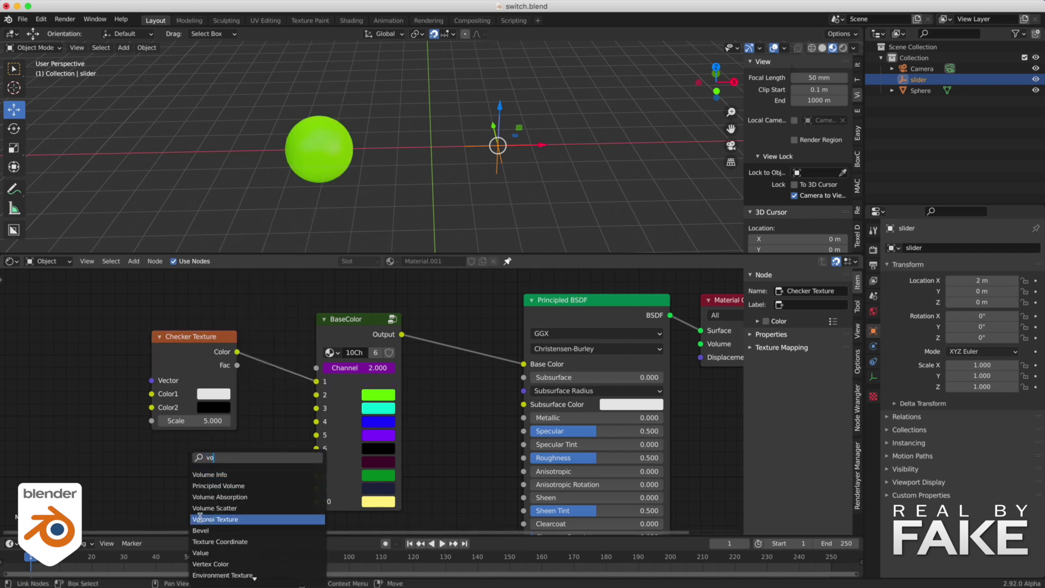
pyautogui.click(200, 517)
pyautogui.click(79, 433)
pyautogui.moveTo(164, 463); pyautogui.dragTo(319, 396)
pyautogui.moveTo(254, 487); pyautogui.dragTo(281, 451, button='middle')
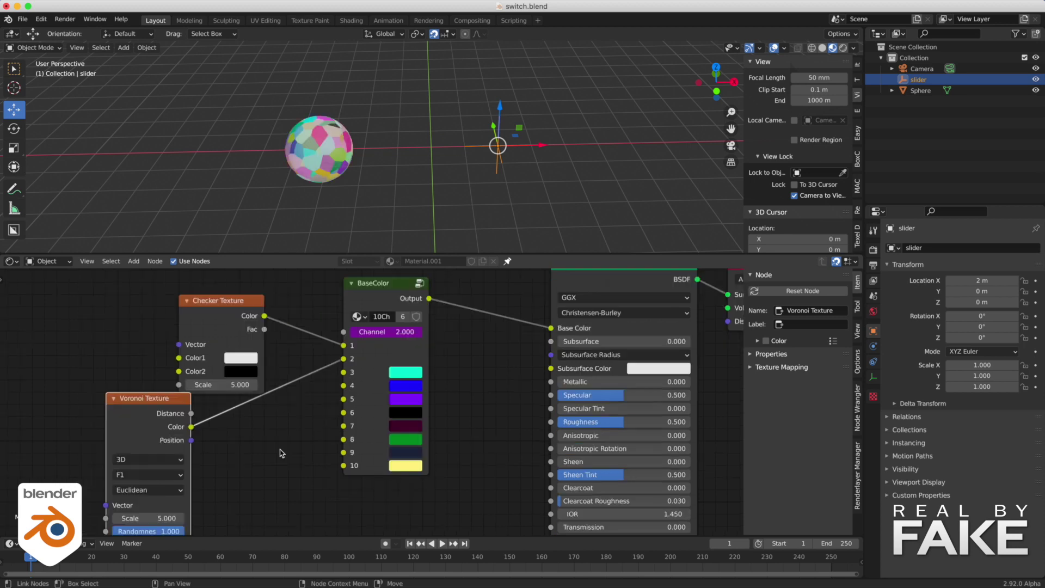
# Step: Add a Noise Texture and link its Color to input 3 of the BaseColor node
pyautogui.scroll(-2, 281, 453)
pyautogui.hotkey('shift', 'a')
pyautogui.write('noise')
pyautogui.press('Return')
pyautogui.click(252, 432)
pyautogui.moveTo(329, 462); pyautogui.dragTo(354, 351)
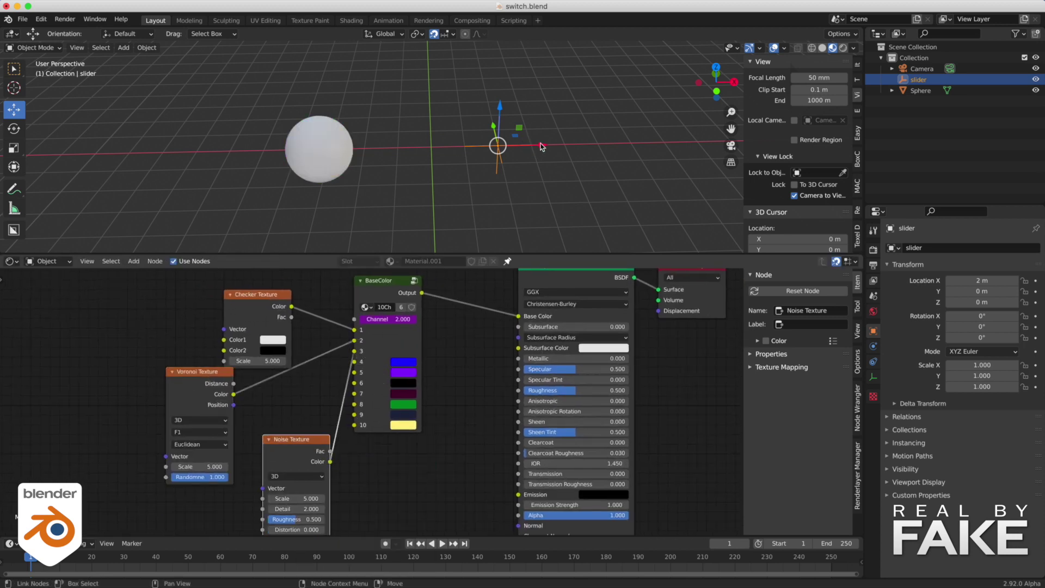
# Step: Move the slider empty along X to 1 m to switch the sphere to the checker channel
pyautogui.press('g')
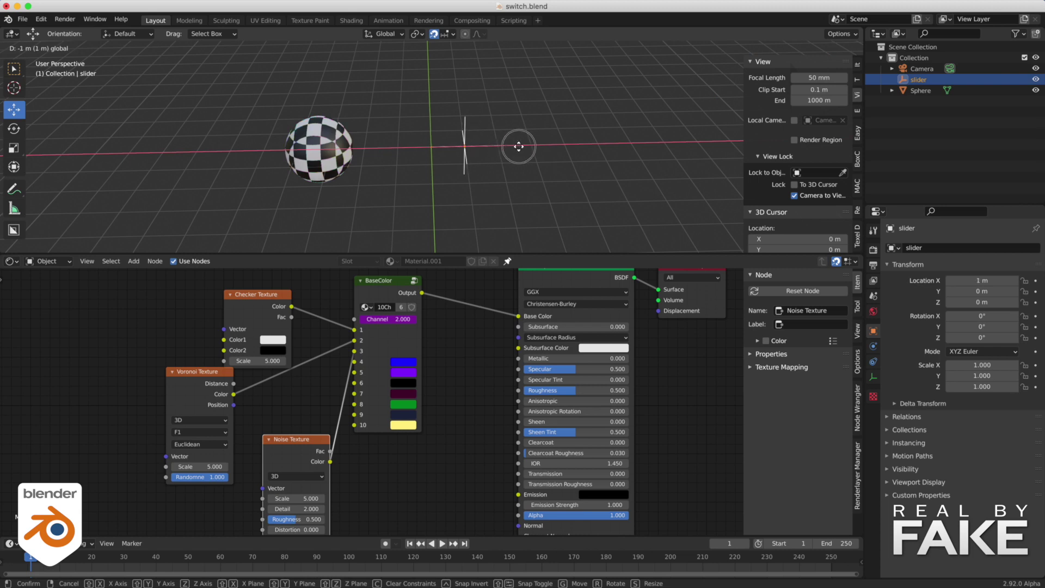
pyautogui.moveTo(579, 149); pyautogui.dragTo(555, 148)
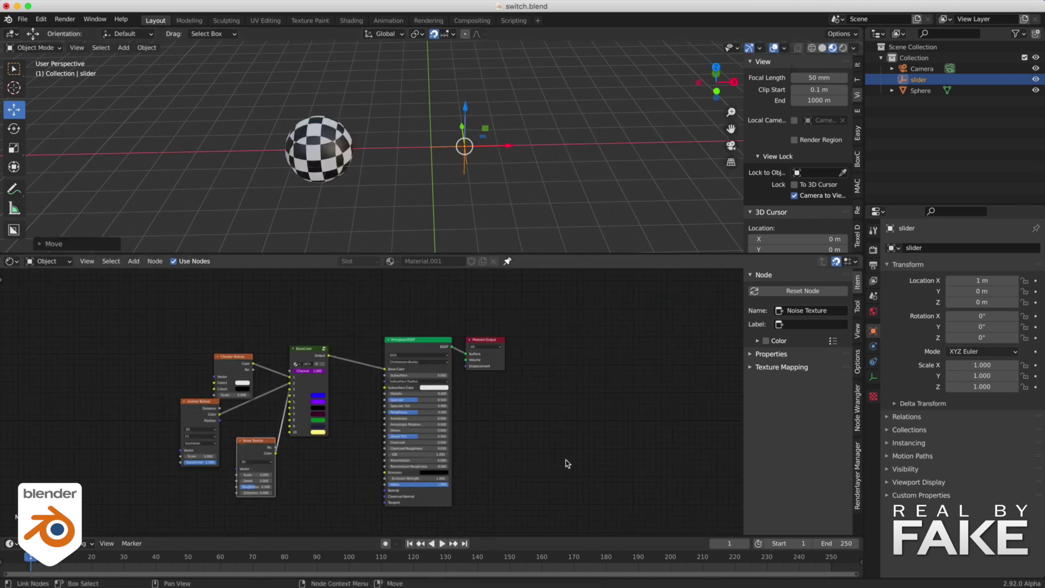
# Step: Add a second Principled BSDF below the first one and make its Base Color green
pyautogui.scroll(-4, 557, 436)
pyautogui.moveTo(527, 440); pyautogui.dragTo(516, 434, button='middle')
pyautogui.hotkey('shift', 'a')
pyautogui.click(516, 438)
pyautogui.write('prin')
pyautogui.press('Return')
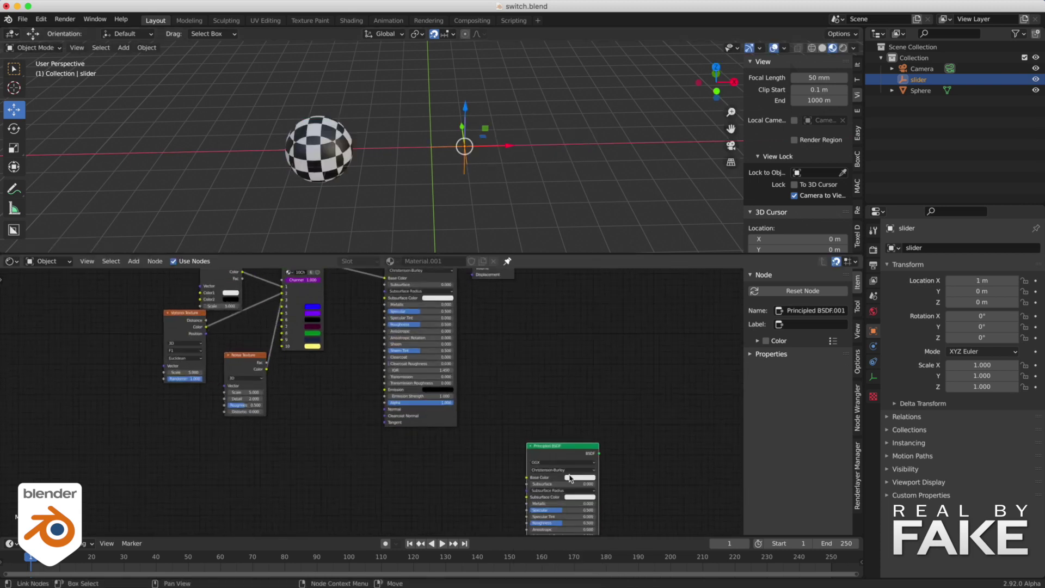
pyautogui.click(671, 334)
# Step: Add a Mix Shader that feeds both Principled BSDFs into the Material Output's Surface, and set its Fac to about 0.333
pyautogui.scroll(3, 671, 334)
pyautogui.hotkey('shift', 'a')
pyautogui.write('sh')
pyautogui.press('Return')
pyautogui.click(411, 392)
pyautogui.moveTo(292, 300); pyautogui.dragTo(410, 417)
pyautogui.moveTo(319, 512); pyautogui.dragTo(506, 363)
pyautogui.moveTo(424, 411); pyautogui.dragTo(418, 410)
pyautogui.click(514, 191)
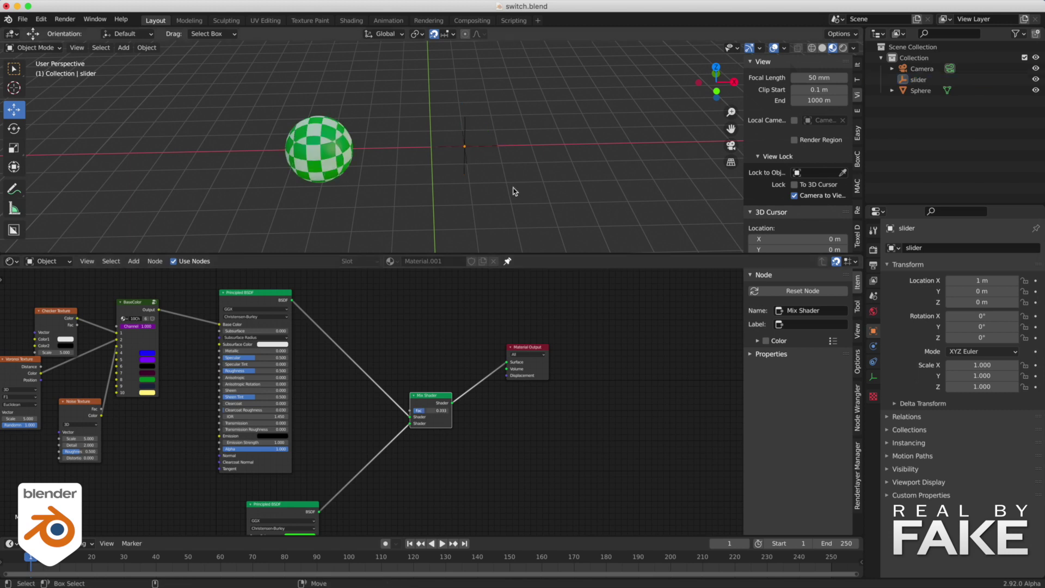
# Step: Add an empty at the origin and move it along Y to -2 m
pyautogui.click(124, 48)
pyautogui.moveTo(143, 168)
pyautogui.click(229, 168)
pyautogui.moveTo(427, 162); pyautogui.dragTo(381, 187, button='middle')
pyautogui.moveTo(453, 126); pyautogui.dragTo(424, 162)
pyautogui.click(520, 112)
pyautogui.moveTo(520, 112); pyautogui.dragTo(560, 90, button='middle')
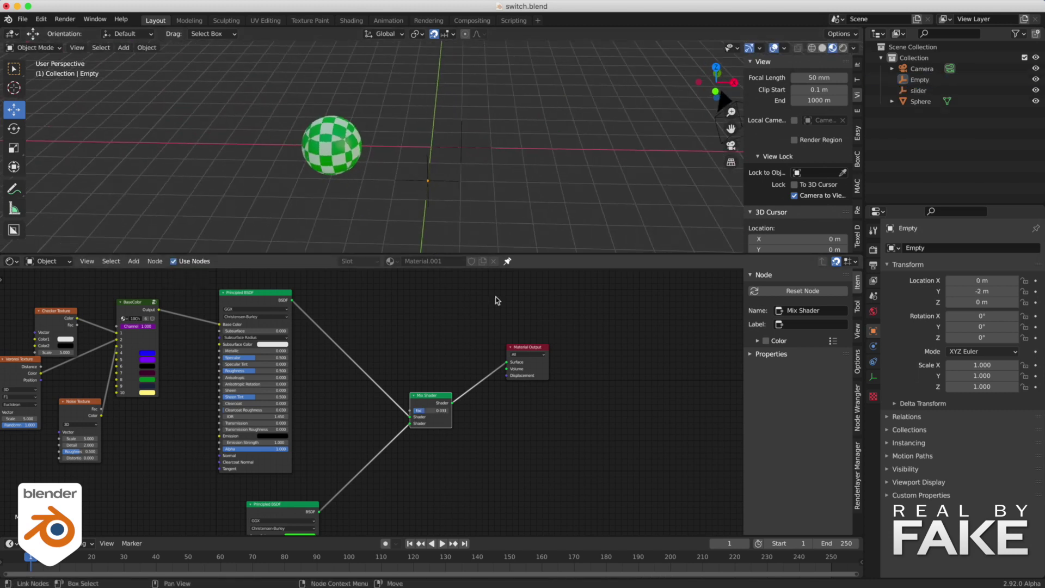
# Step: Rename the new empty as shaderSwitch
pyautogui.click(431, 181)
pyautogui.doubleClick(921, 80)
pyautogui.write('shaderSwitch')
pyautogui.press('Return')
pyautogui.click(469, 218)
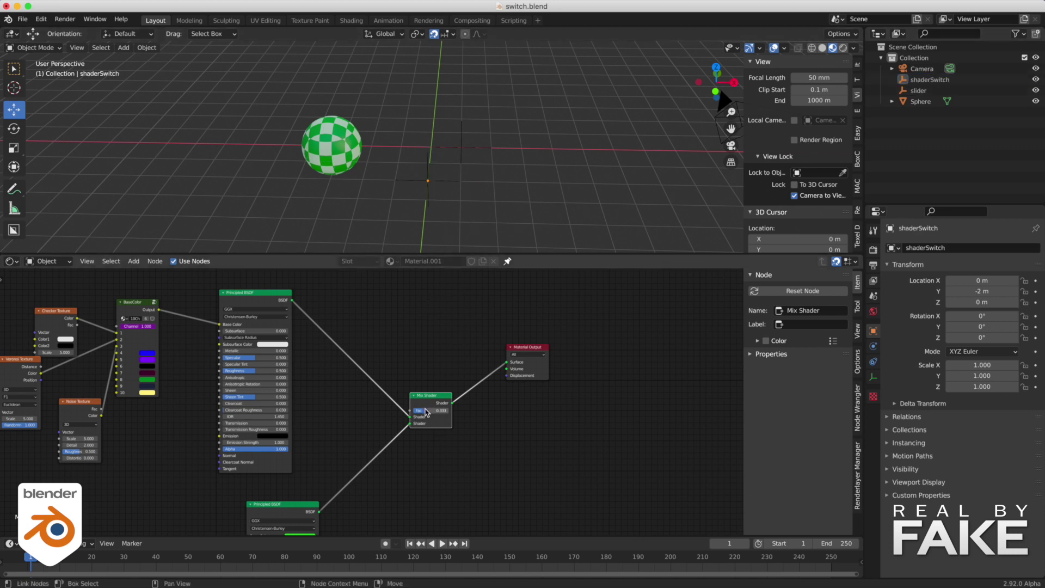
# Step: Add a driver to the Mix Shader's Fac that reads shaderSwitch's X Location, with the expression var
pyautogui.rightClick(426, 411)
pyautogui.click(424, 403)
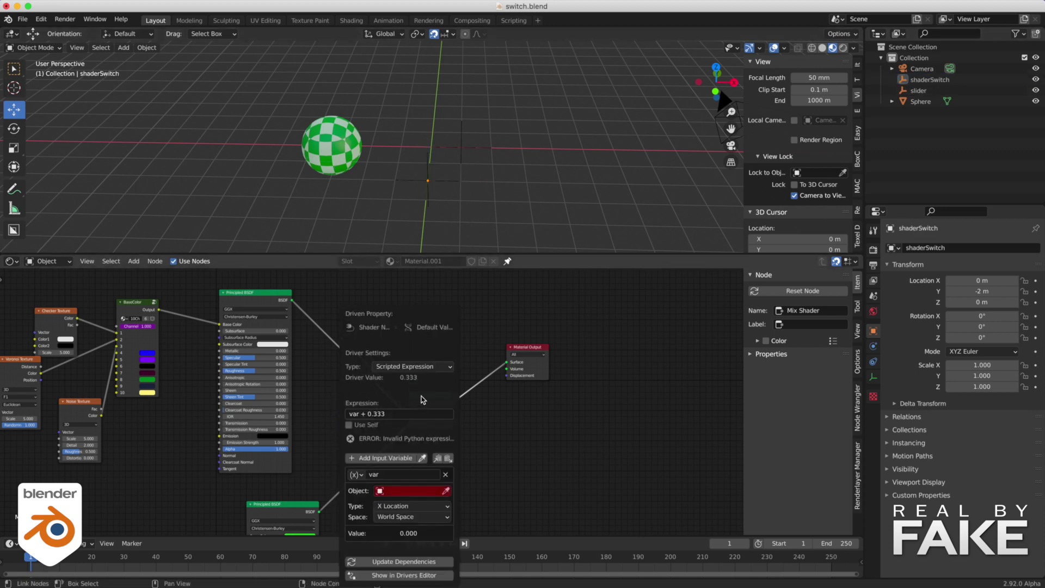
pyautogui.click(414, 492)
pyautogui.click(413, 390)
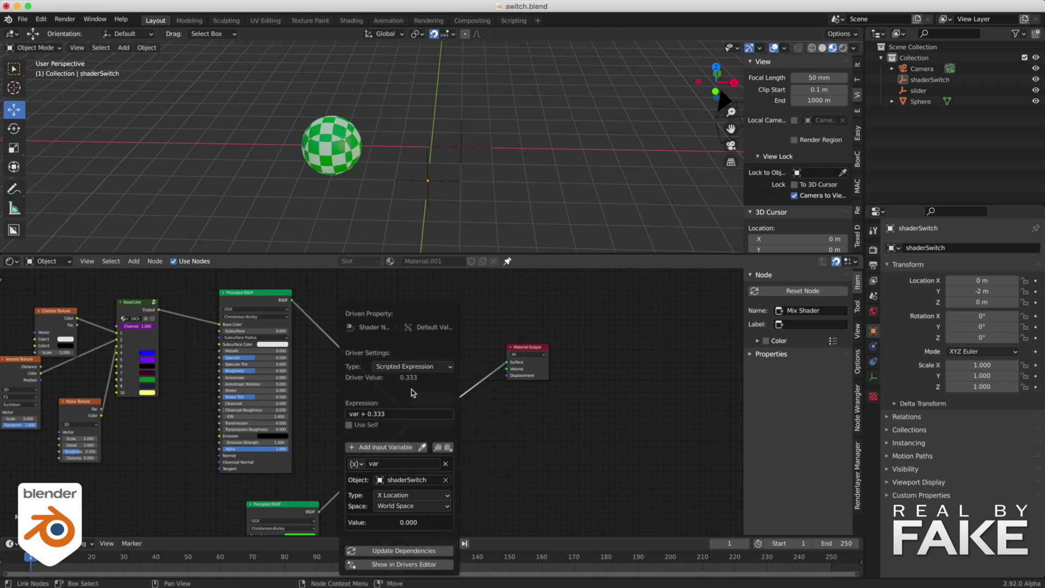
pyautogui.click(399, 417)
pyautogui.click(363, 414)
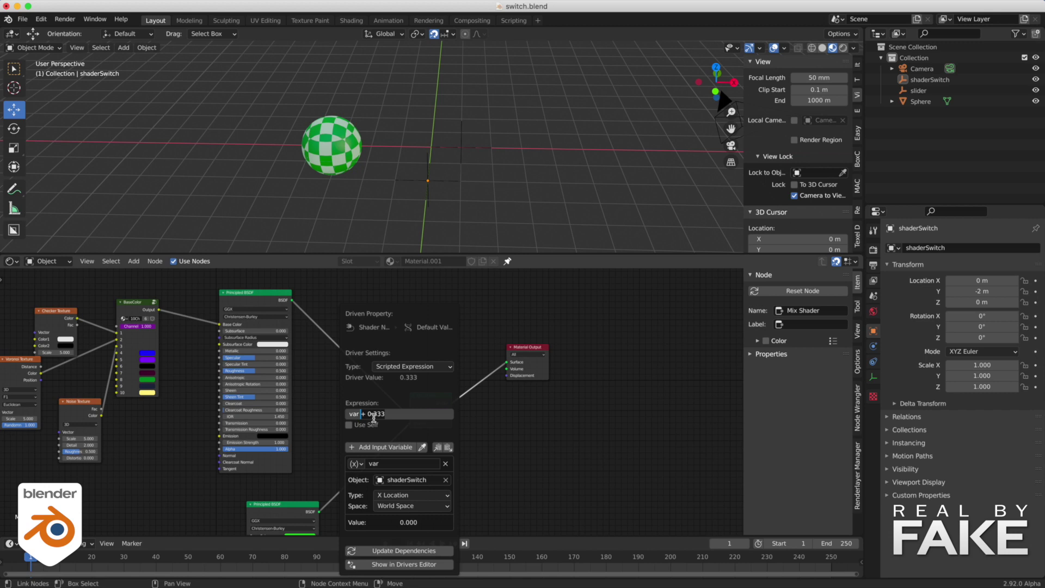
pyautogui.press('Return')
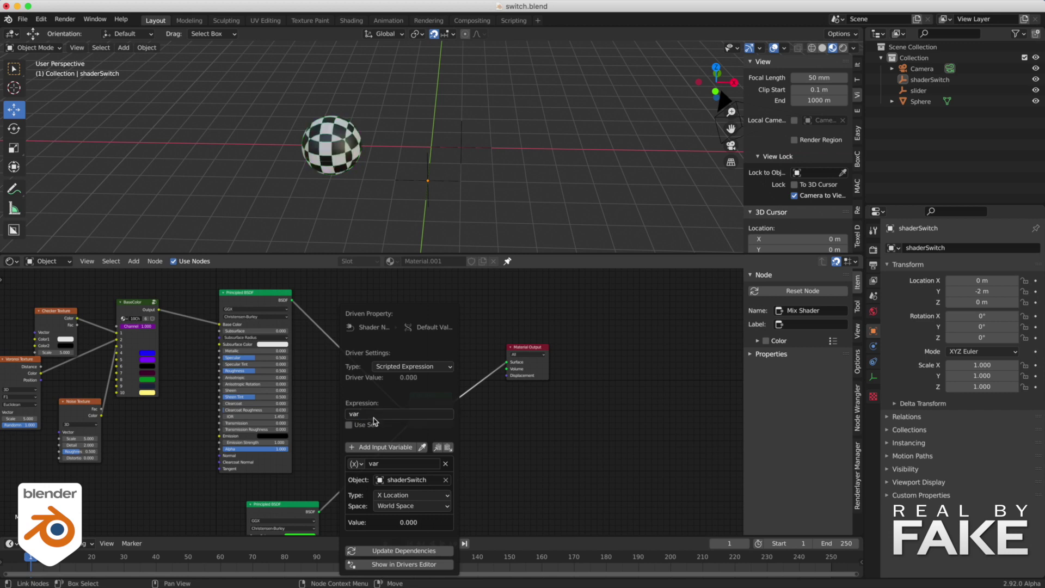
# Step: Move the shaderSwitch empty along X to 1 m to switch the sphere's shader
pyautogui.click(447, 186)
pyautogui.press('g')
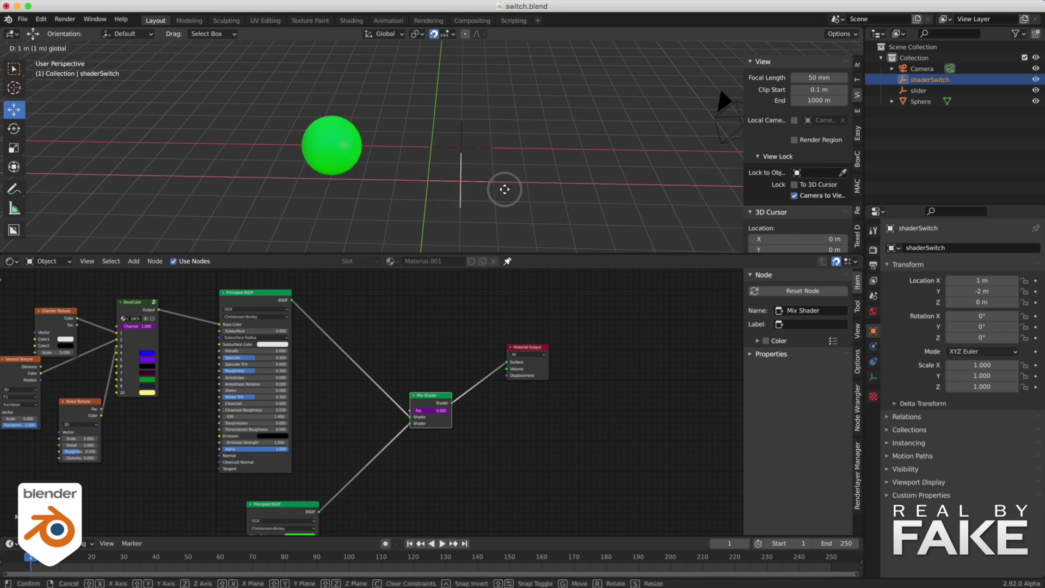
pyautogui.click(500, 187)
pyautogui.click(478, 147)
pyautogui.moveTo(502, 150); pyautogui.dragTo(469, 153)
pyautogui.click(474, 177)
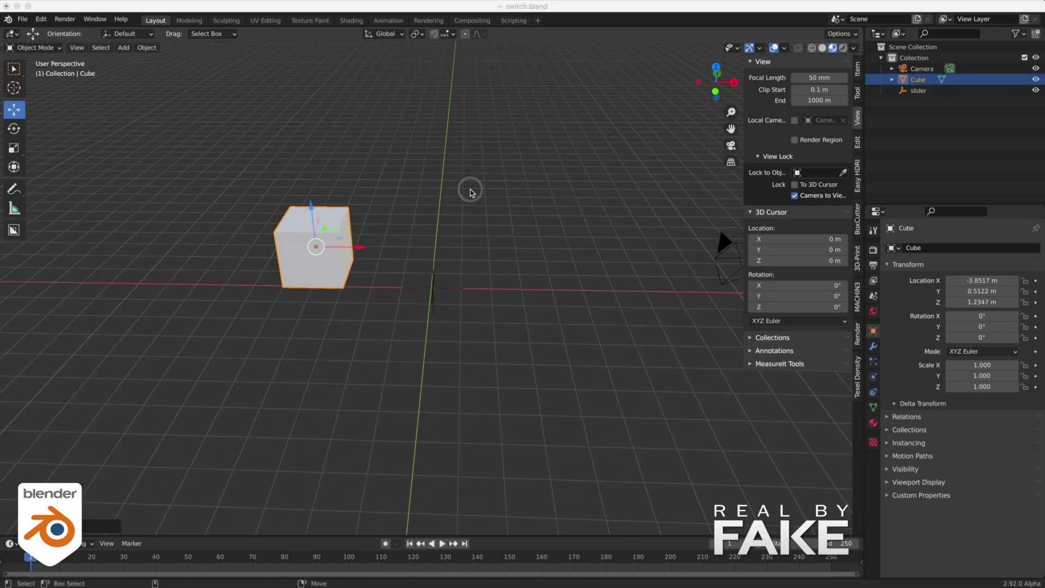
# Step: Drive the cube's X rotation with the slider empty's X Location, and move the slider along X to turn the cube
pyautogui.click(450, 203)
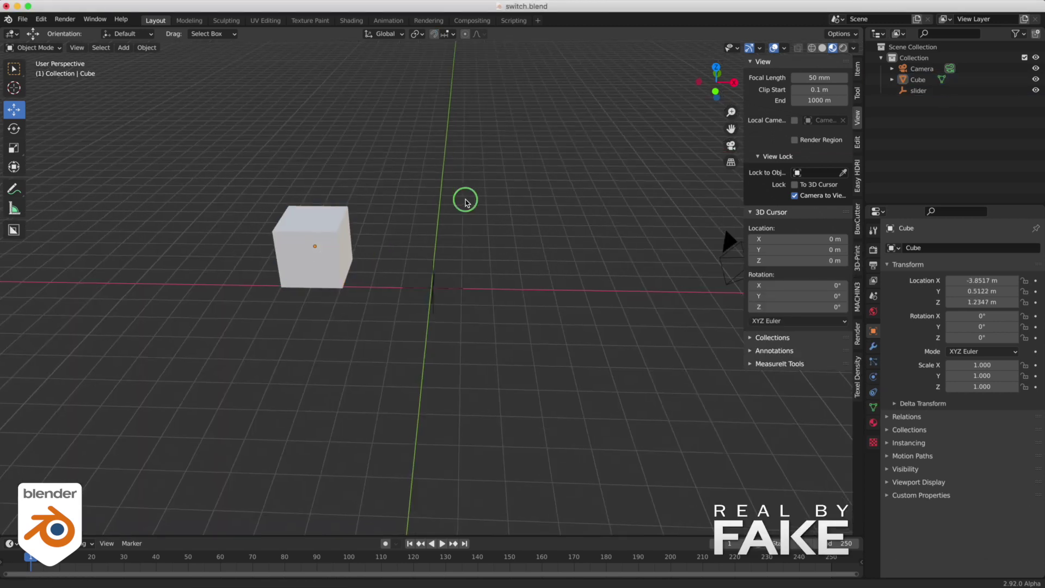
pyautogui.scroll(3, 537, 207)
pyautogui.keyDown('alt'); pyautogui.moveTo(538, 207); pyautogui.dragTo(510, 215, button='right'); pyautogui.keyUp('alt')
pyautogui.keyDown('alt'); pyautogui.moveTo(511, 214); pyautogui.dragTo(498, 223); pyautogui.keyUp('alt')
pyautogui.click(299, 172)
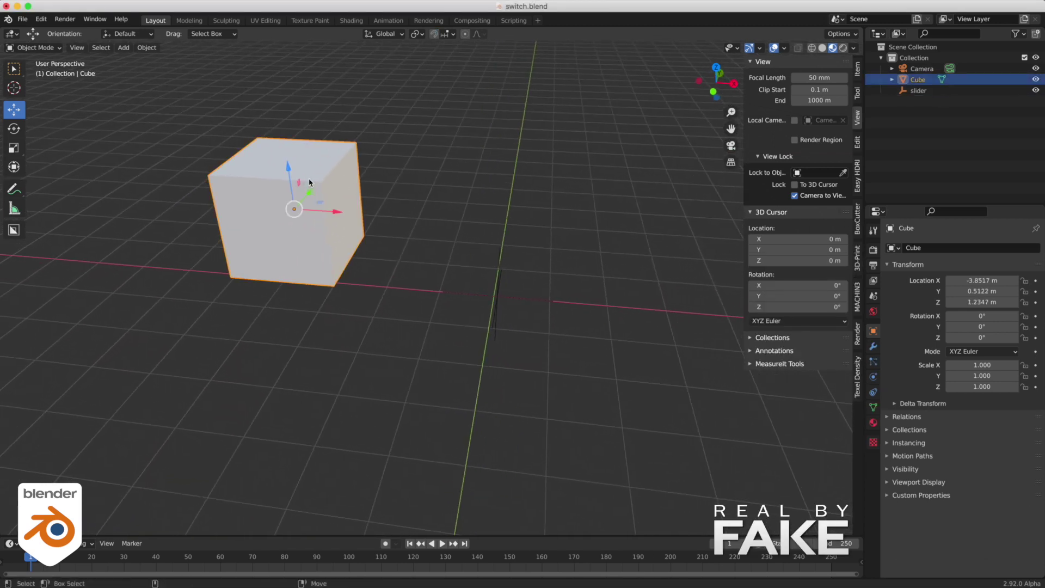
pyautogui.rightClick(979, 314)
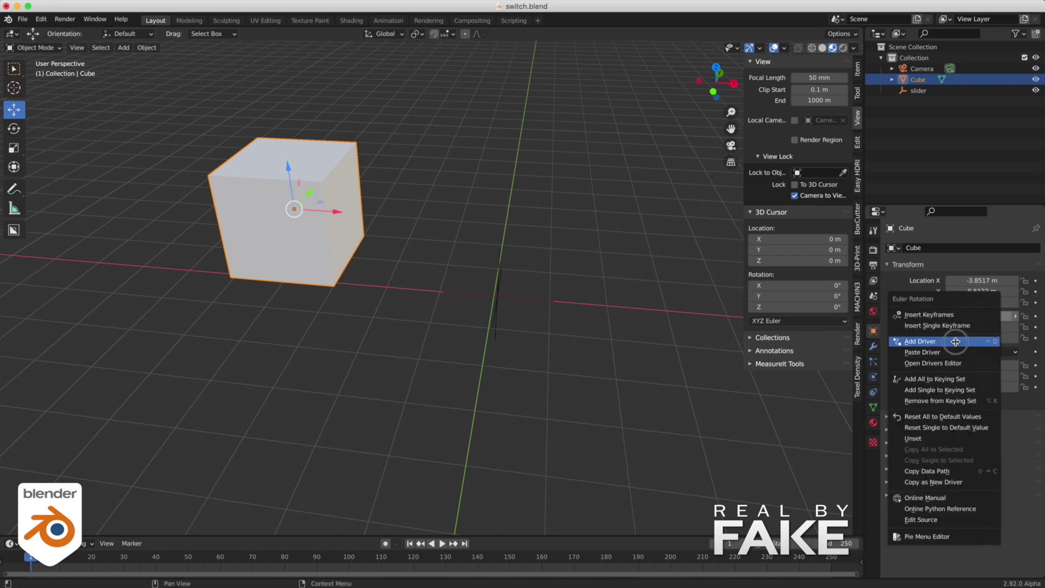
pyautogui.click(955, 341)
pyautogui.click(948, 466)
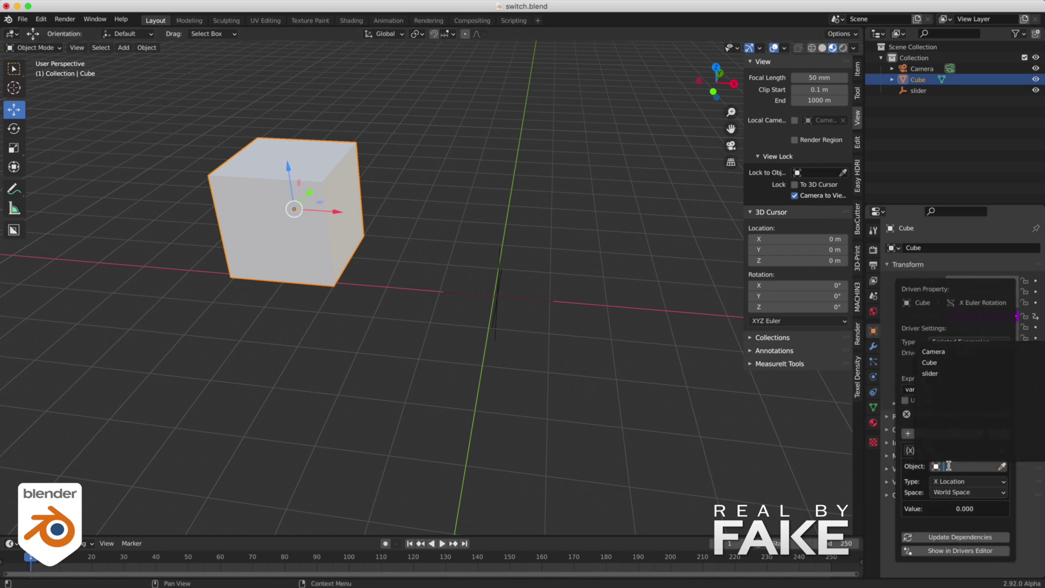
pyautogui.click(941, 373)
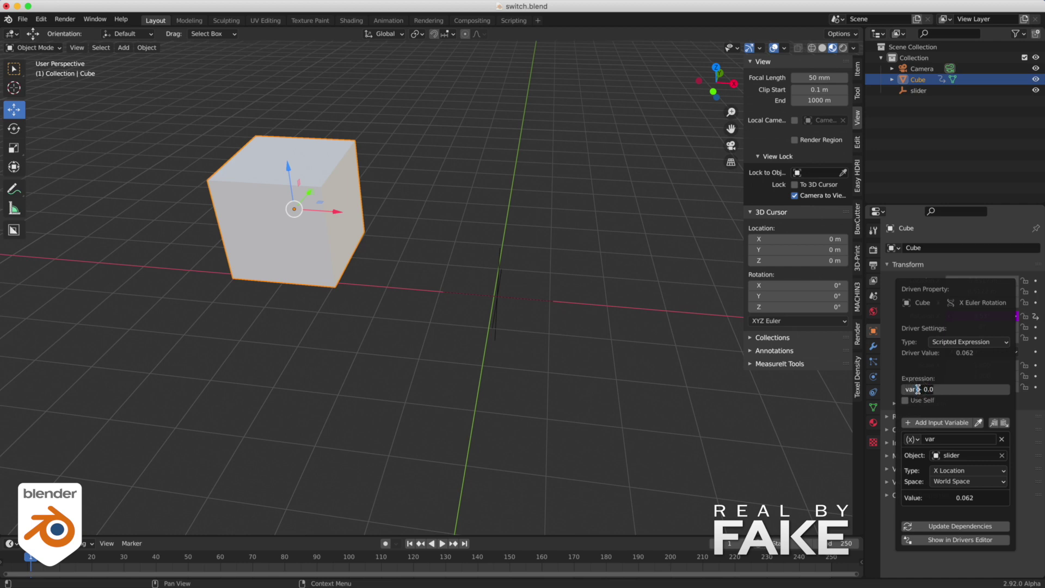
pyautogui.click(540, 304)
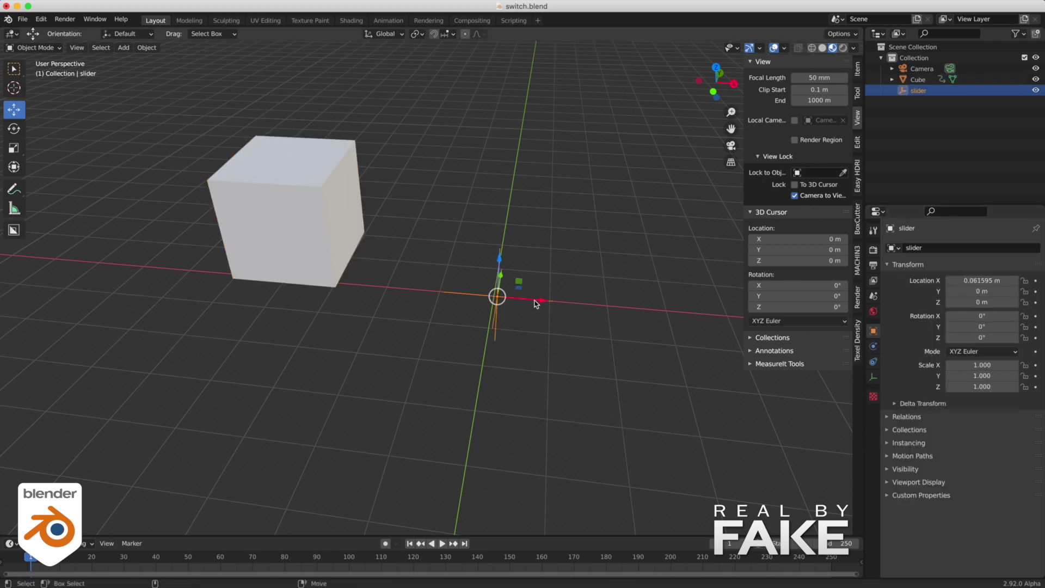
pyautogui.moveTo(539, 303); pyautogui.dragTo(590, 324)
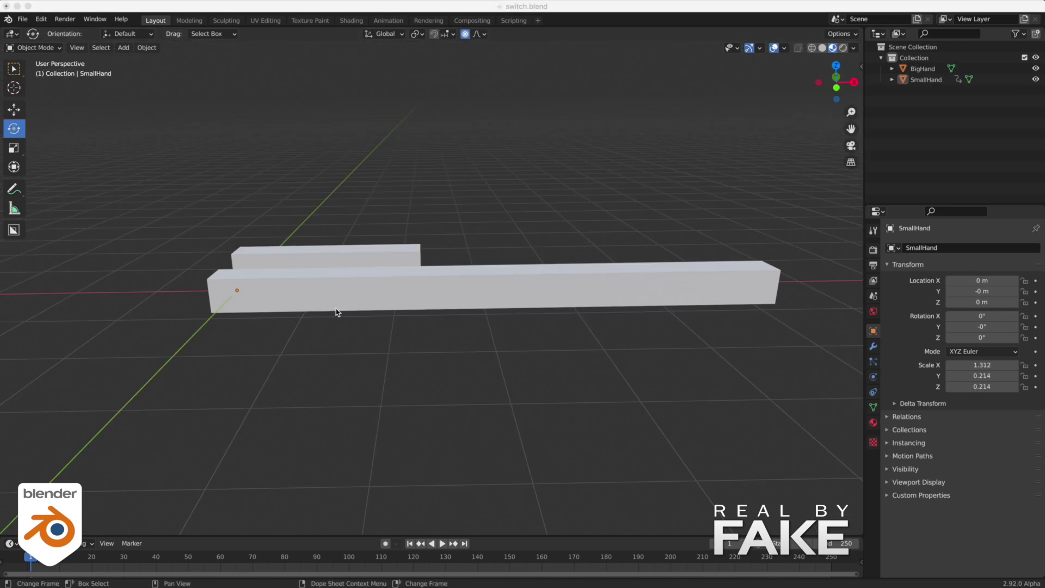
# Step: Add a driver to SmallHand's Y rotation that uses BigHand as its object and Y Rotation as its type
pyautogui.click(388, 253)
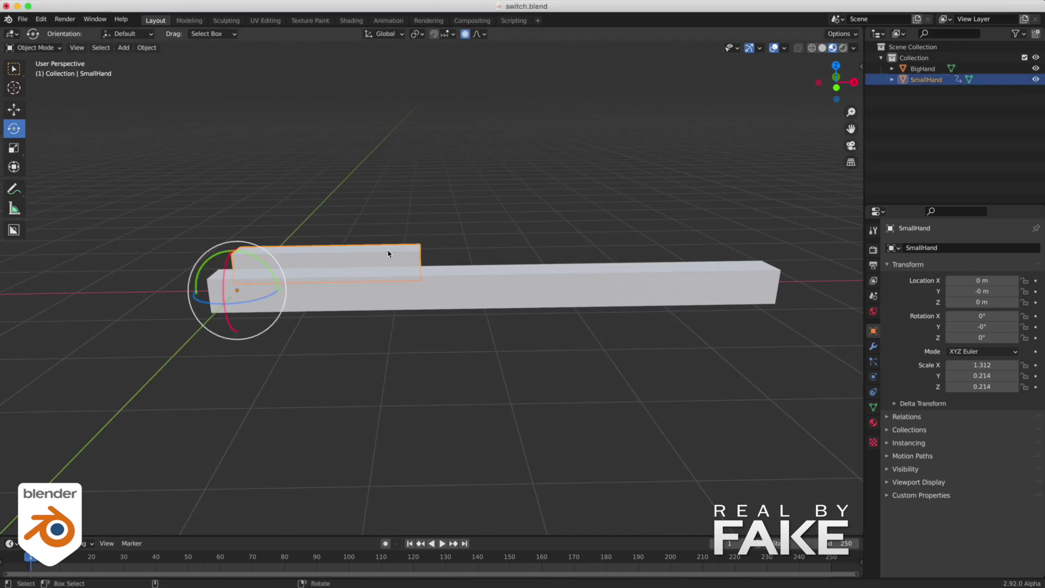
pyautogui.rightClick(974, 324)
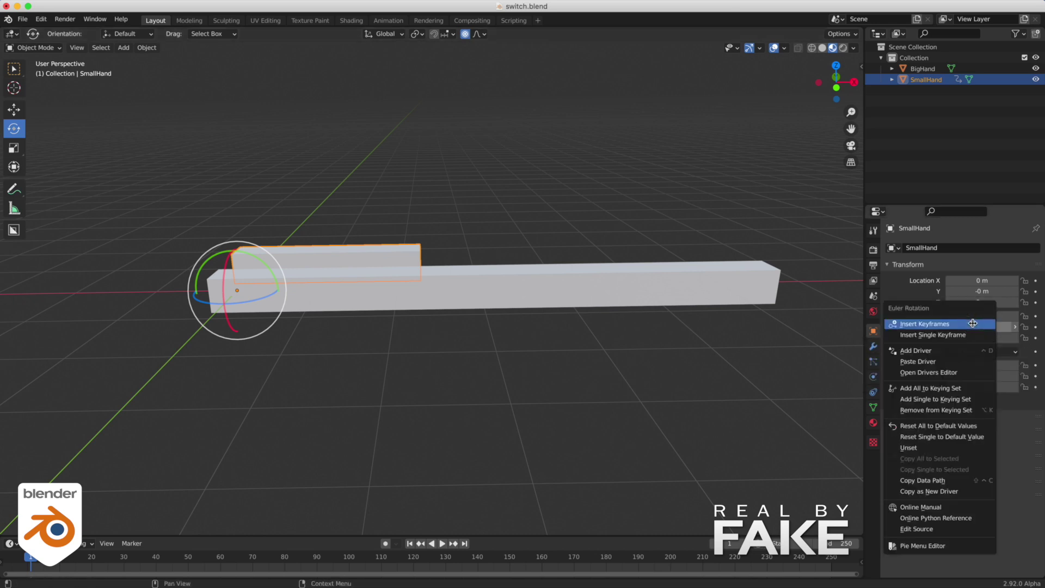
pyautogui.click(951, 348)
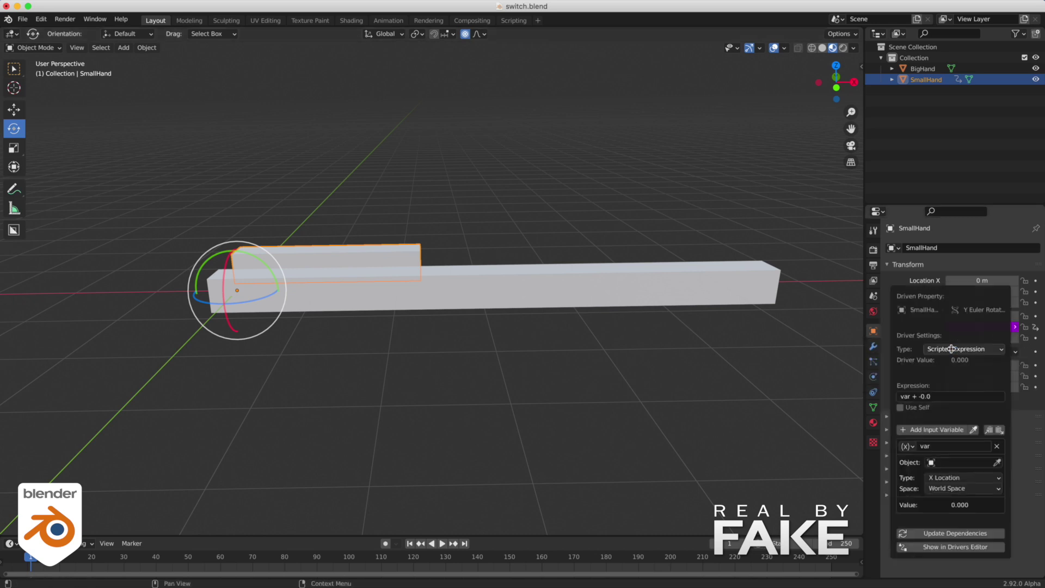
pyautogui.click(952, 469)
pyautogui.click(946, 359)
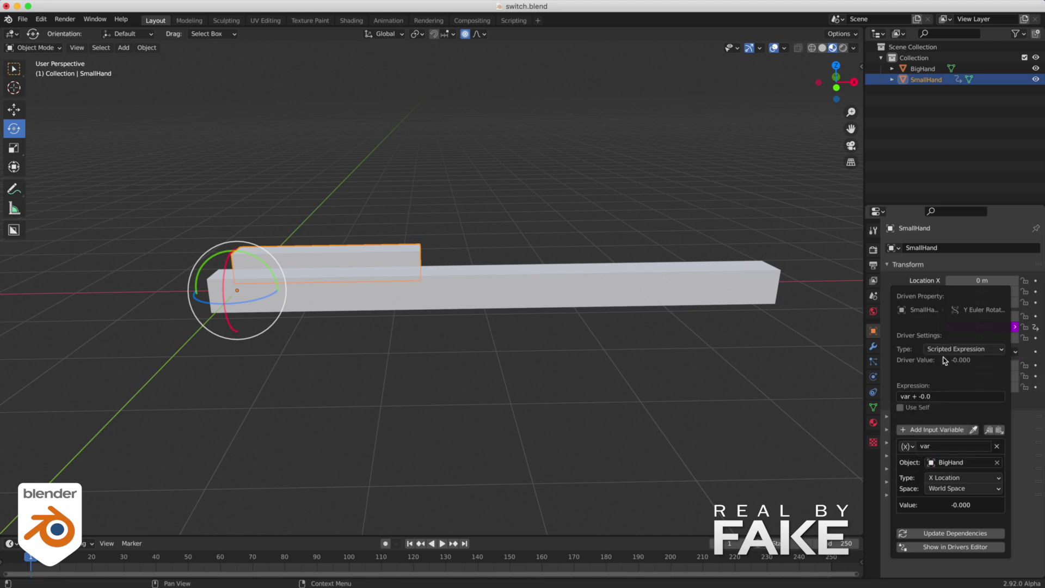
pyautogui.click(957, 478)
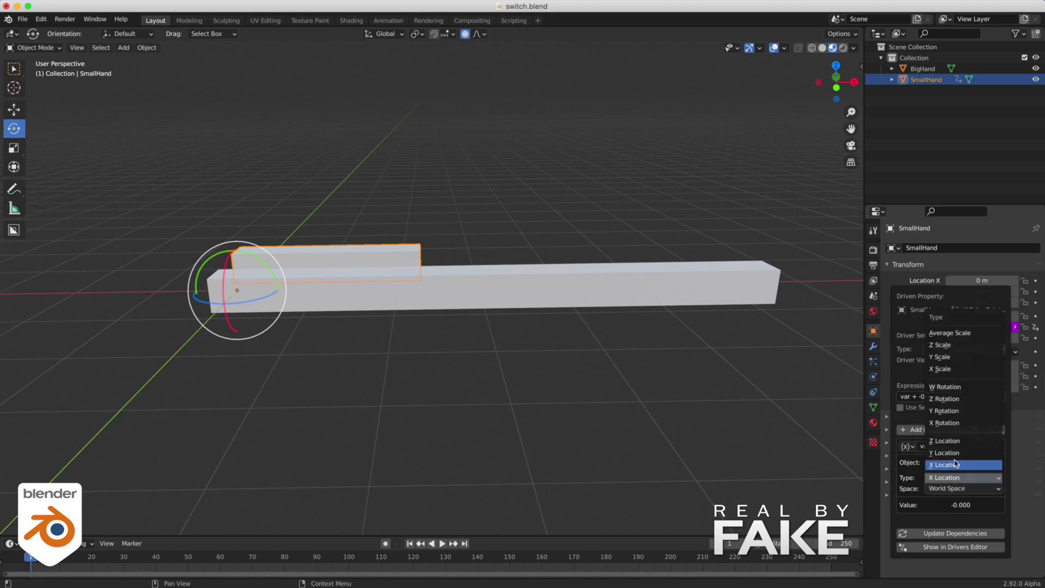
pyautogui.click(950, 411)
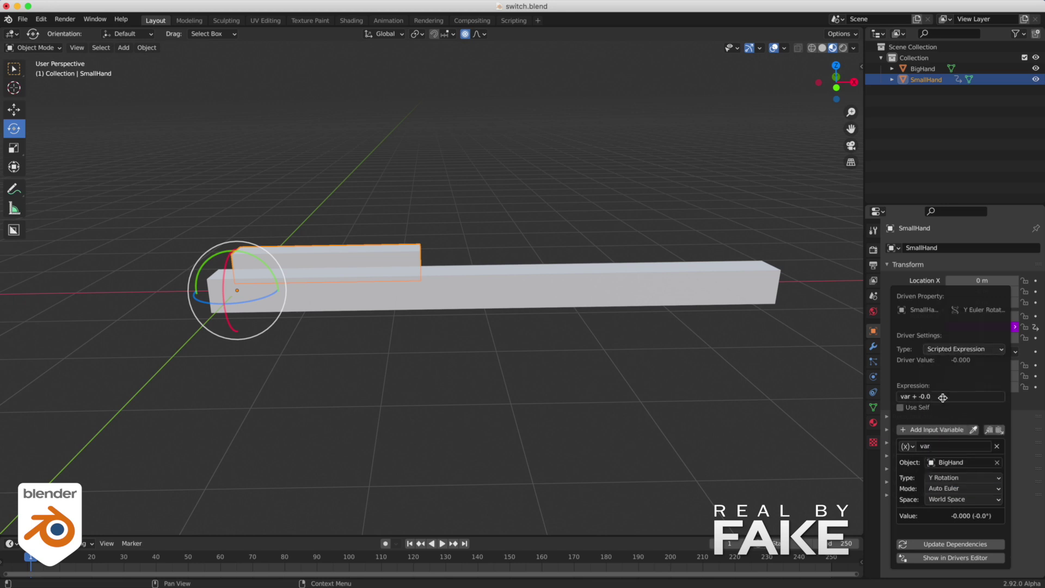
# Step: Set the expression of SmallHand's Y rotation driver to var*60
pyautogui.click(951, 396)
pyautogui.moveTo(934, 394); pyautogui.dragTo(913, 392)
pyautogui.press('Delete')
pyautogui.press('Delete')
pyautogui.press('Delete')
pyautogui.press('Delete')
pyautogui.press('Delete')
pyautogui.press('Delete')
pyautogui.press('Delete')
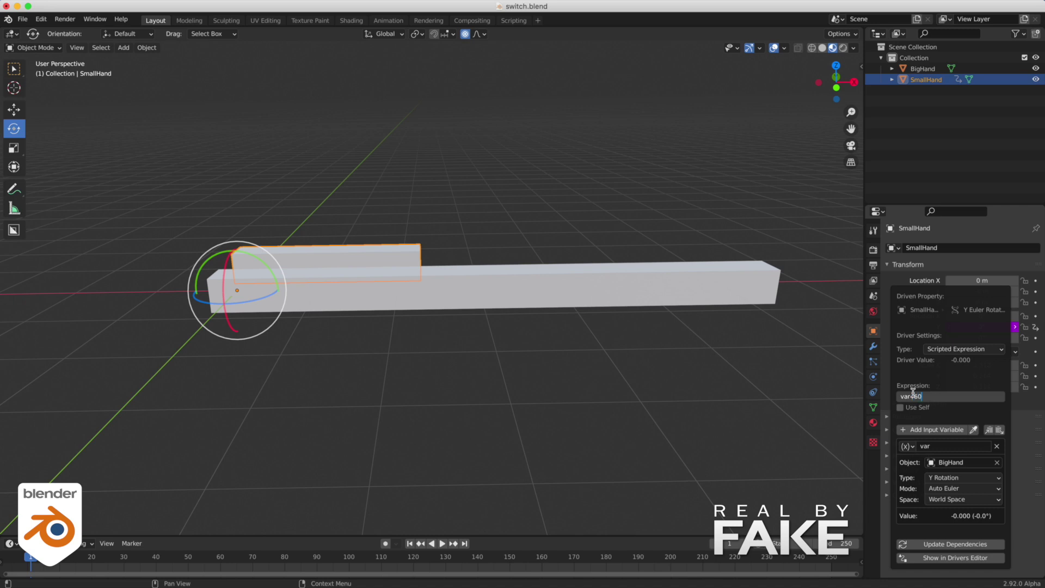
pyautogui.write('*60')
pyautogui.press('Return')
# Step: Rotate BigHand about the Y axis to test the driven SmallHand
pyautogui.click(716, 380)
pyautogui.click(657, 287)
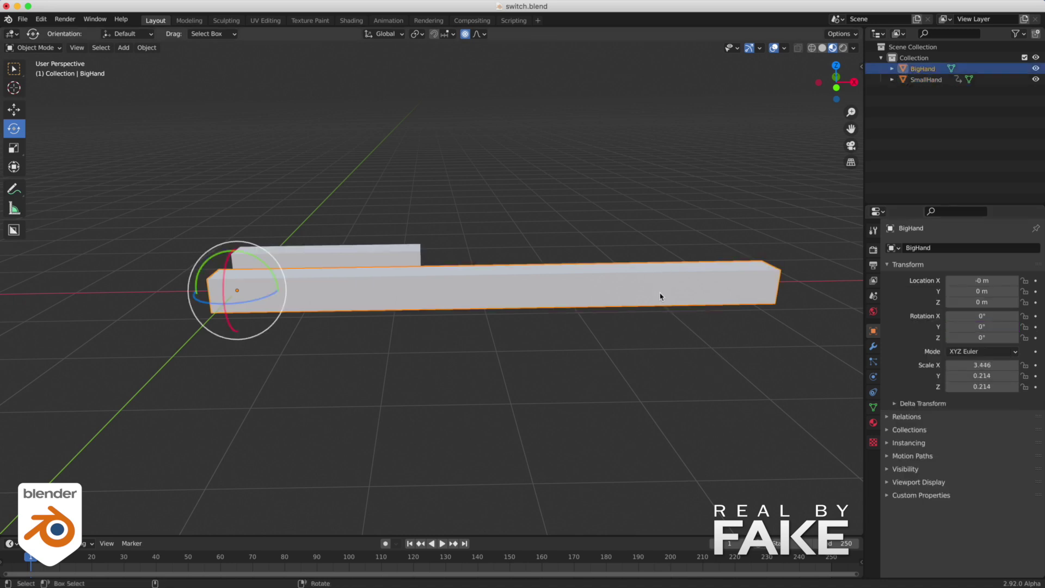
pyautogui.moveTo(261, 262); pyautogui.dragTo(218, 231)
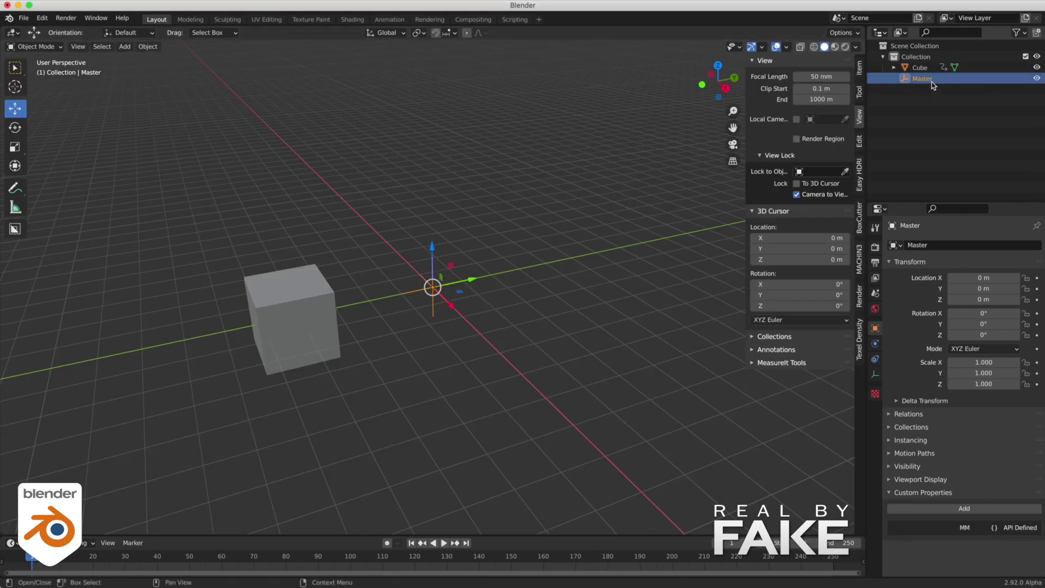
# Step: Add a custom property to the Master empty and name it CubeTranslationX
pyautogui.click(944, 509)
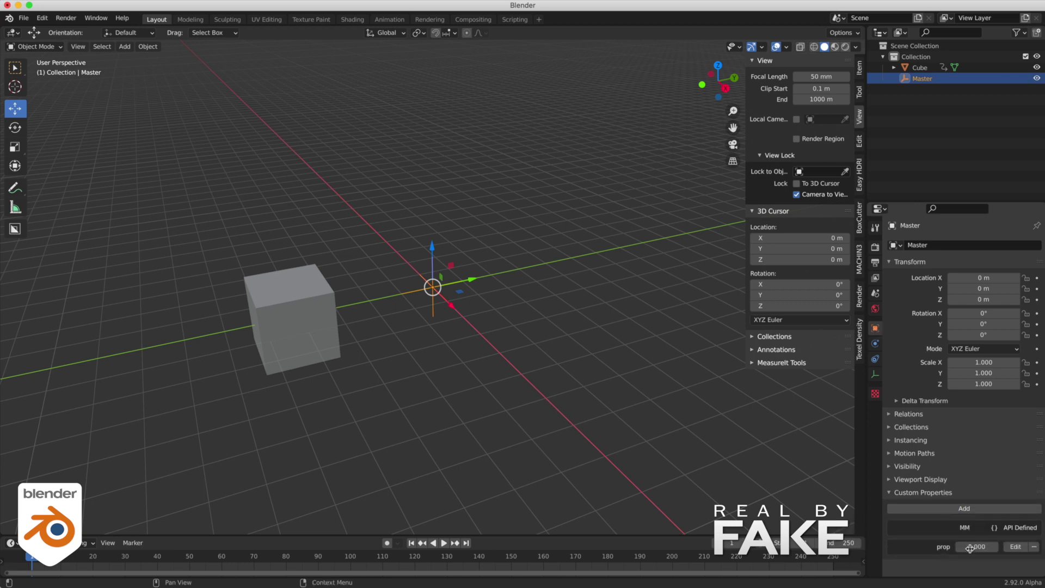
pyautogui.click(1015, 547)
pyautogui.click(985, 447)
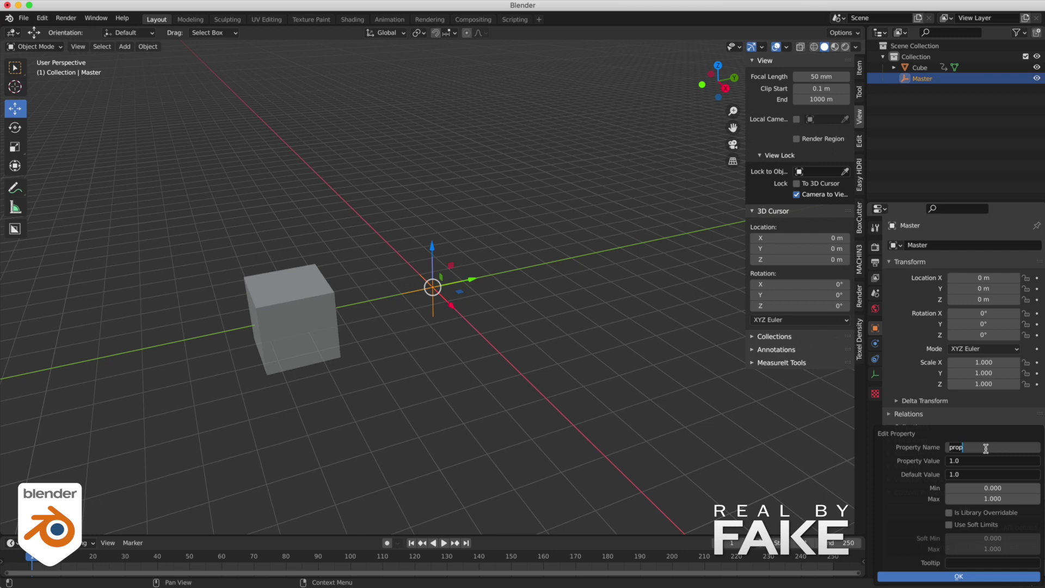
pyautogui.write('CubeTranslationX')
pyautogui.press('Tab')
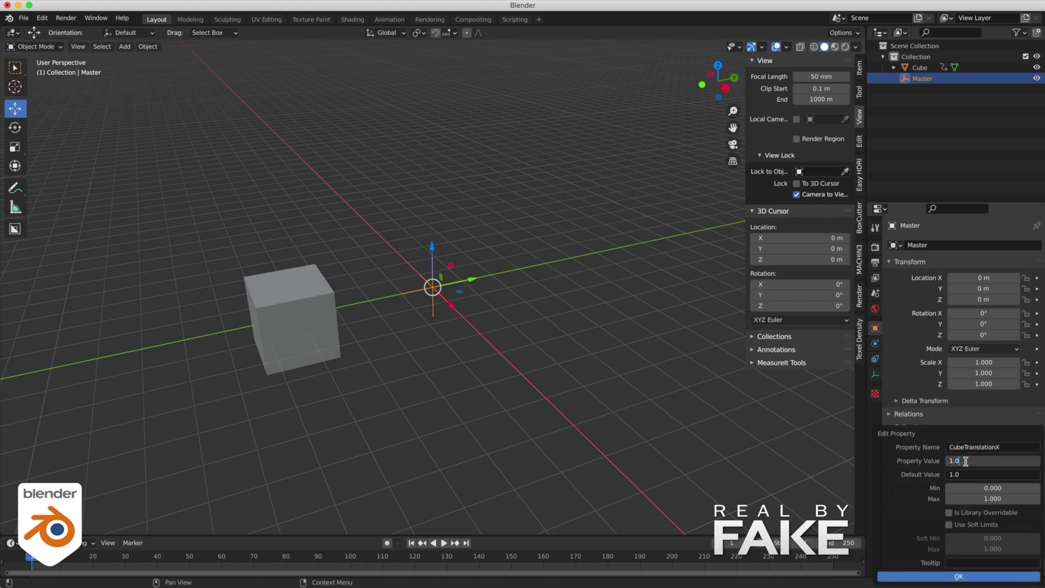
# Step: Set the CubeTranslationX property's default value to 0 and its maximum to 10, keeping the property value at 1.0
pyautogui.moveTo(964, 461); pyautogui.dragTo(946, 460)
pyautogui.moveTo(964, 461); pyautogui.dragTo(953, 461)
pyautogui.press('Tab')
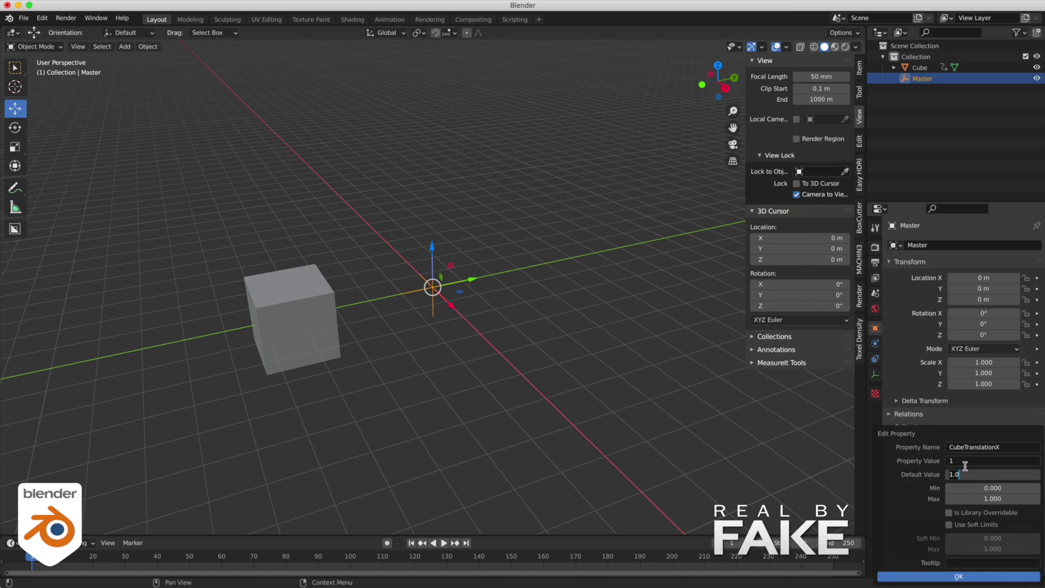
pyautogui.click(960, 460)
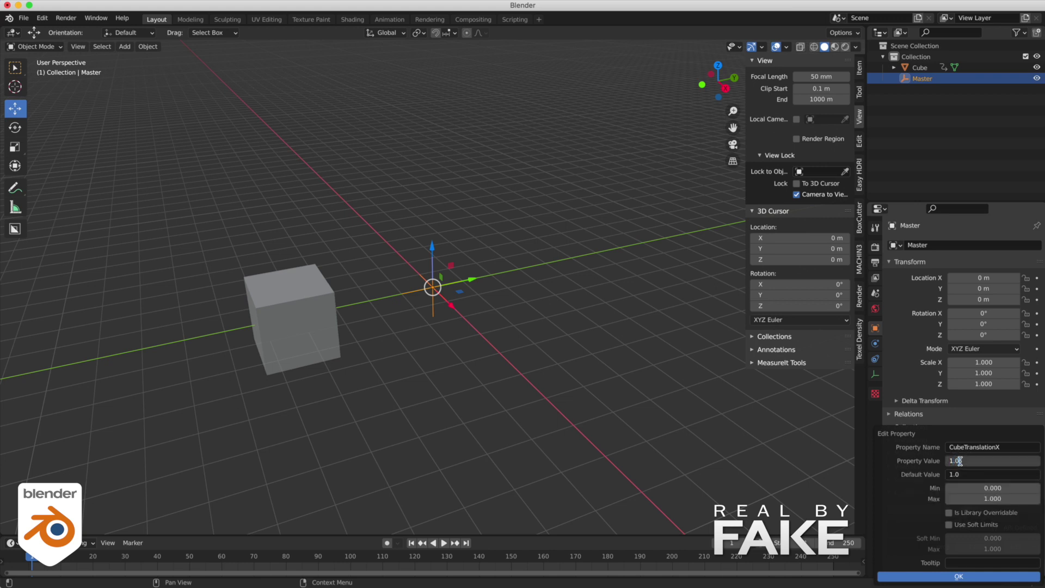
pyautogui.press('Tab')
pyautogui.press('BackSpace')
pyautogui.write('0')
pyautogui.press('Tab')
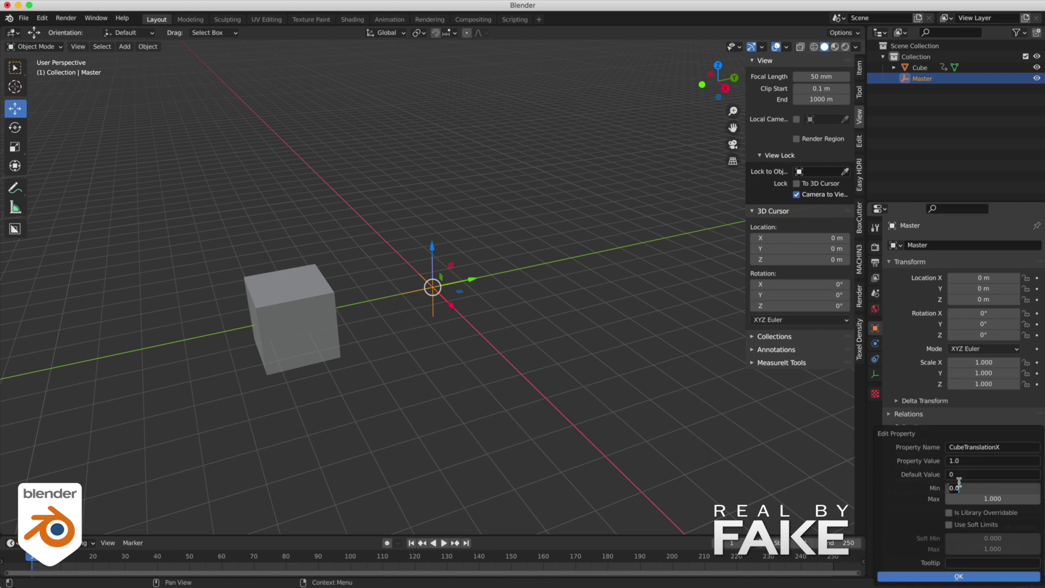
pyautogui.click(973, 499)
pyautogui.write('10')
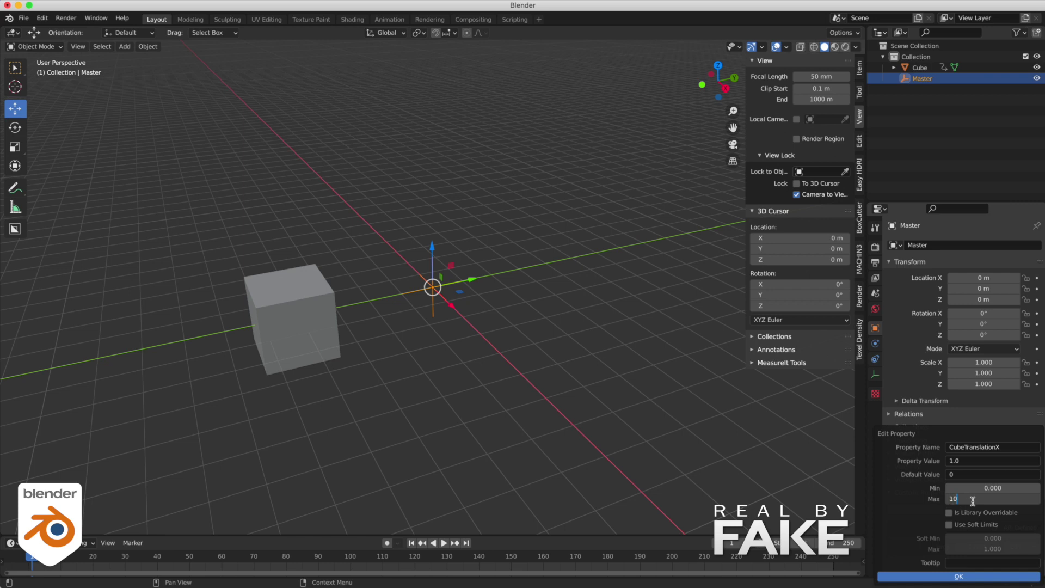
pyautogui.press('Return')
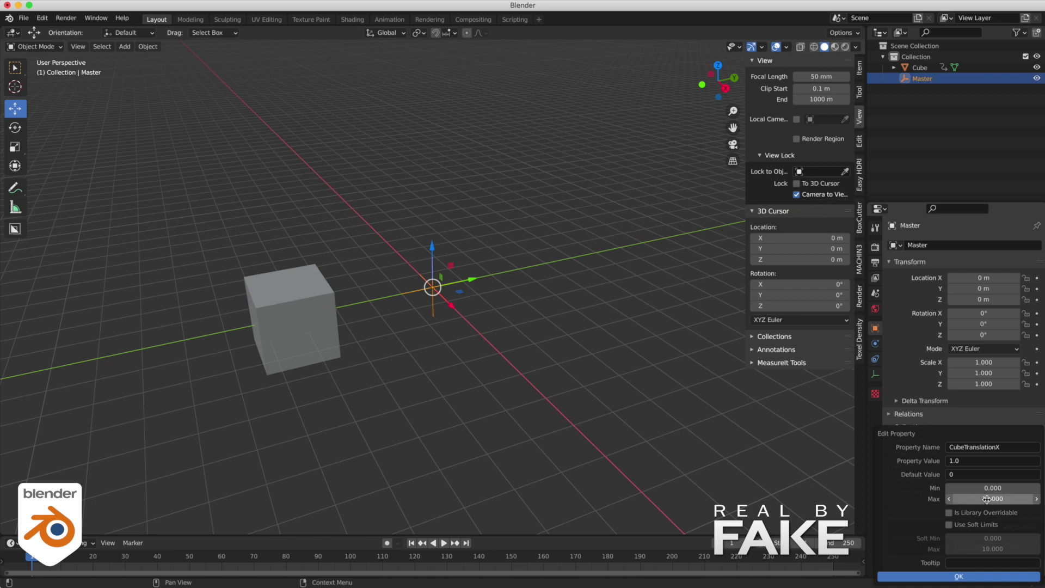
pyautogui.click(923, 576)
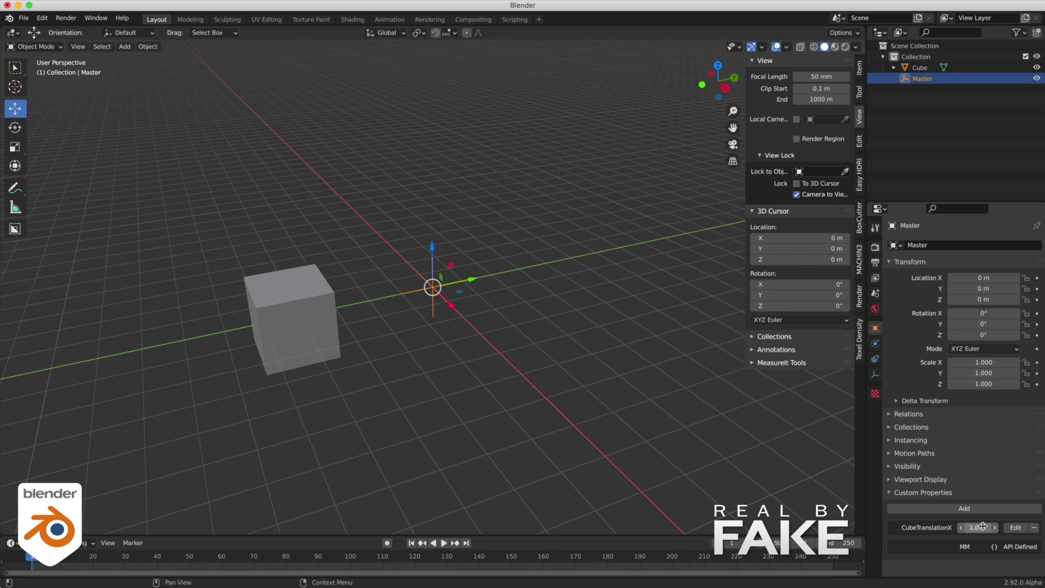
# Step: Copy the data path of Master's CubeTranslationX property
pyautogui.rightClick(982, 526)
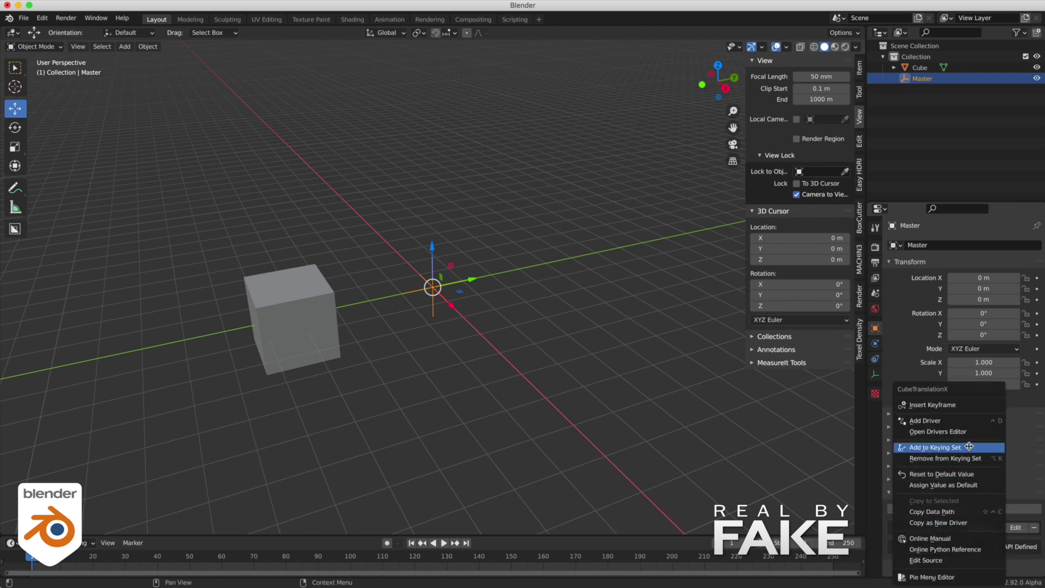
pyautogui.click(957, 511)
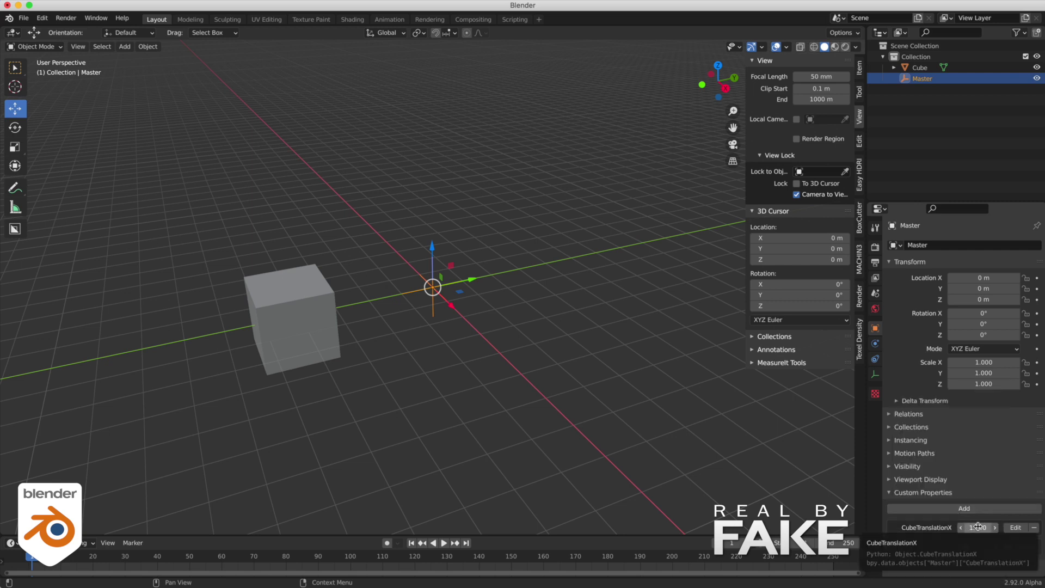
# Step: Add a driver to the Cube's X Location and set its input variable type to Single Property
pyautogui.click(294, 297)
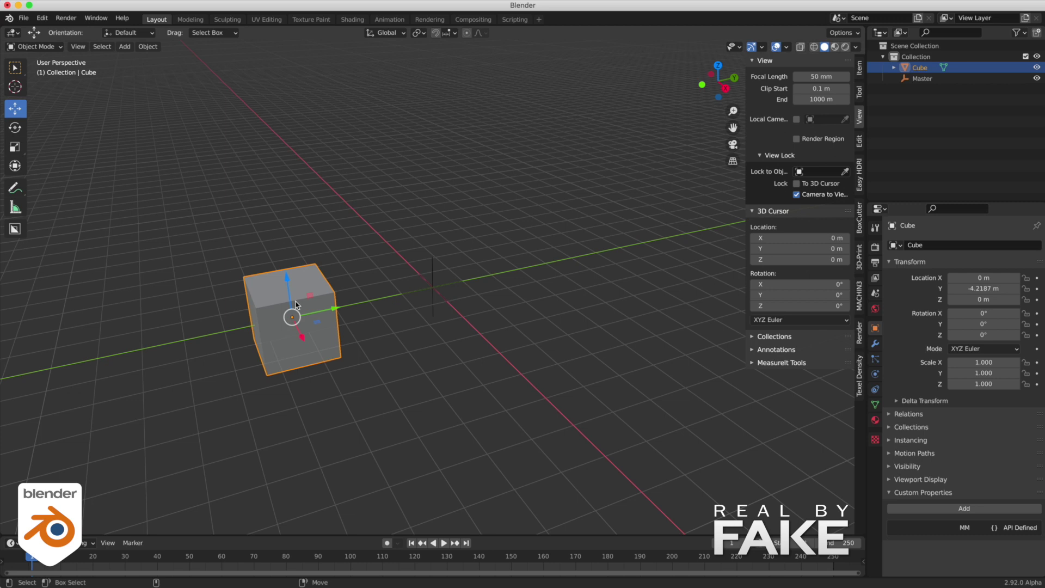
pyautogui.rightClick(975, 278)
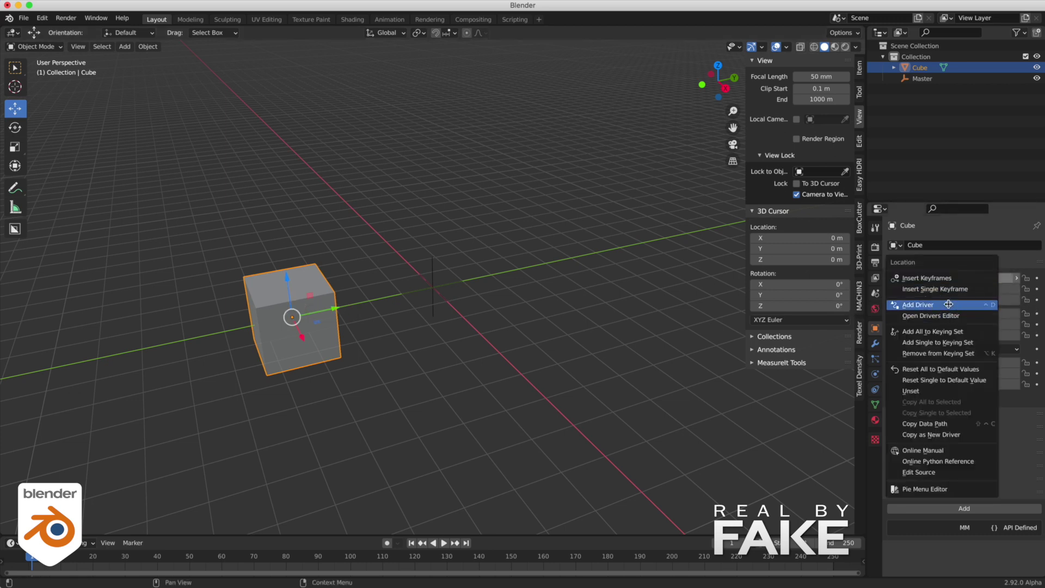
pyautogui.click(948, 305)
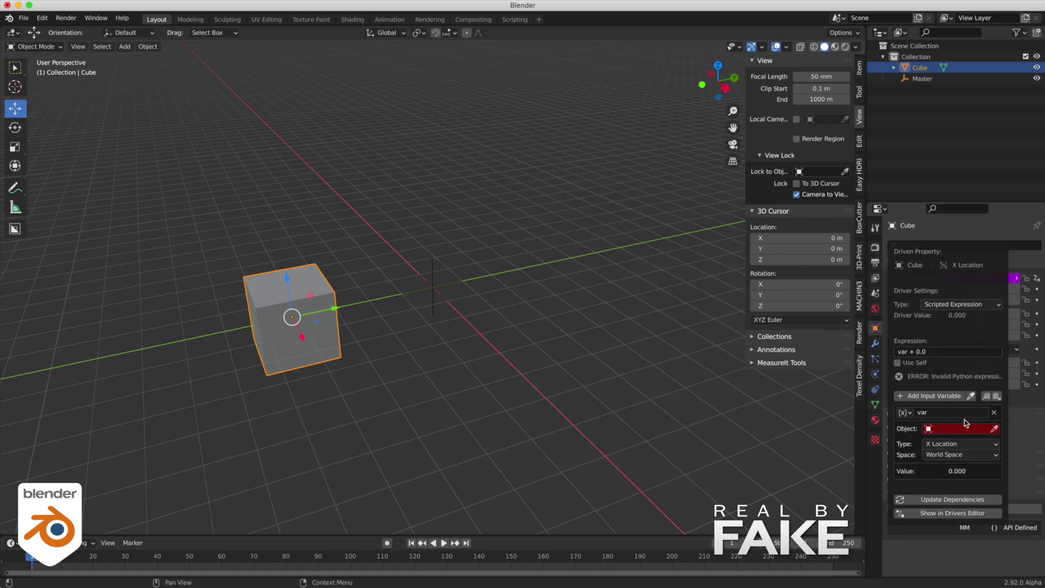
pyautogui.click(906, 412)
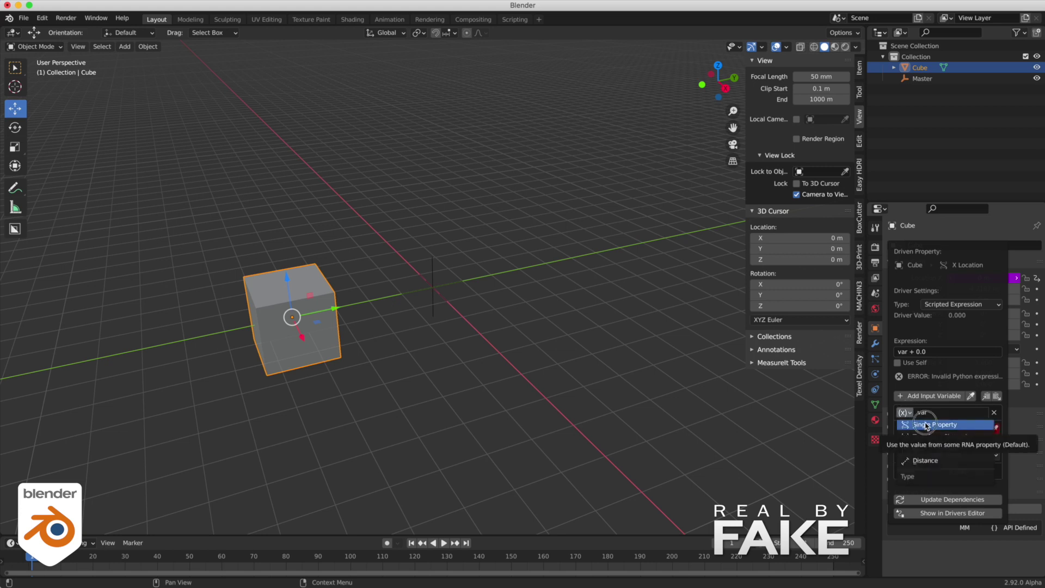
pyautogui.click(926, 425)
# Step: Set the driver variable's object to Master and paste ["CubeTranslationX"] as its path
pyautogui.click(956, 429)
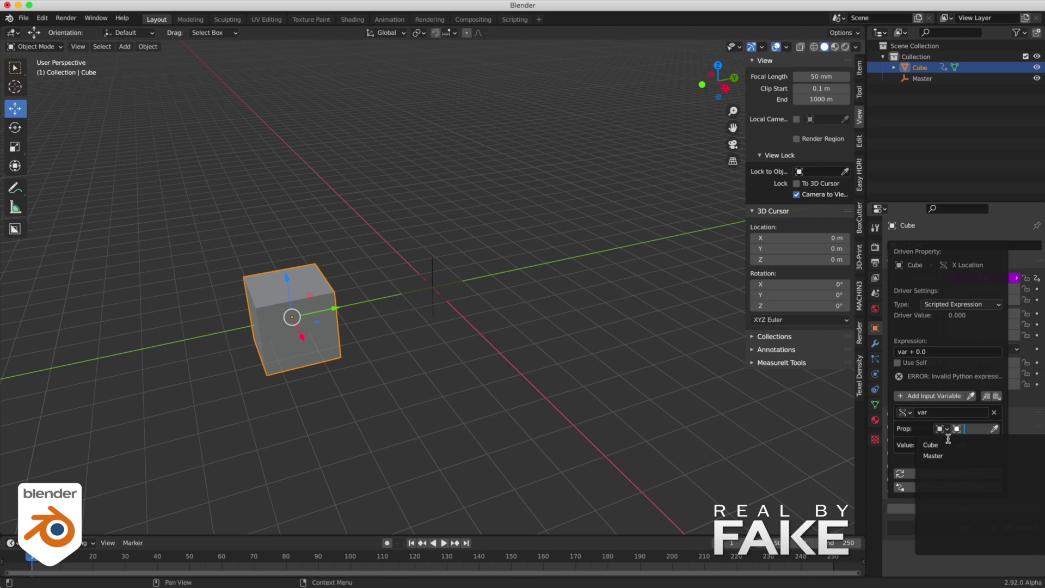
pyautogui.click(935, 456)
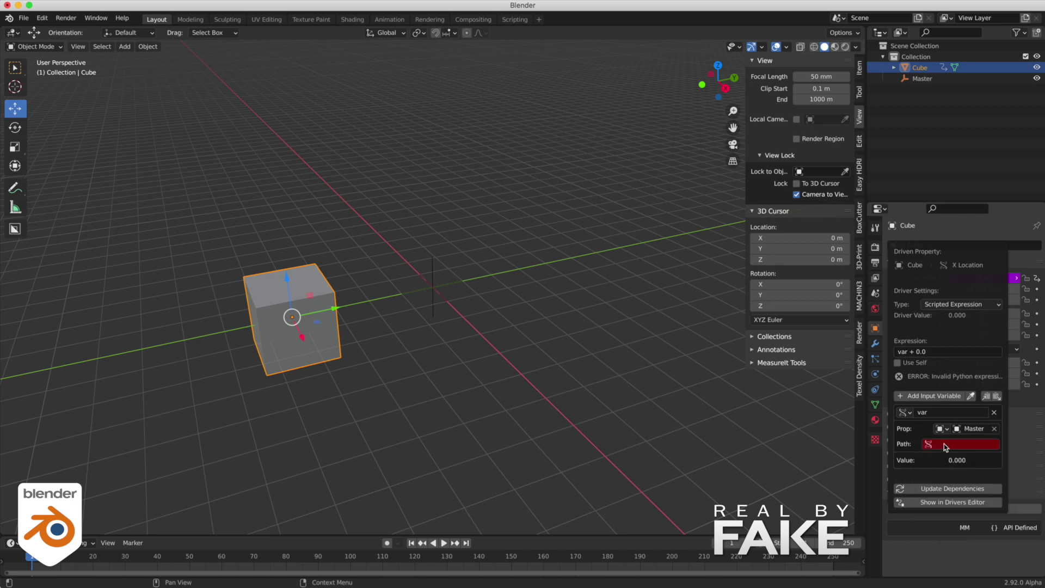
pyautogui.click(943, 444)
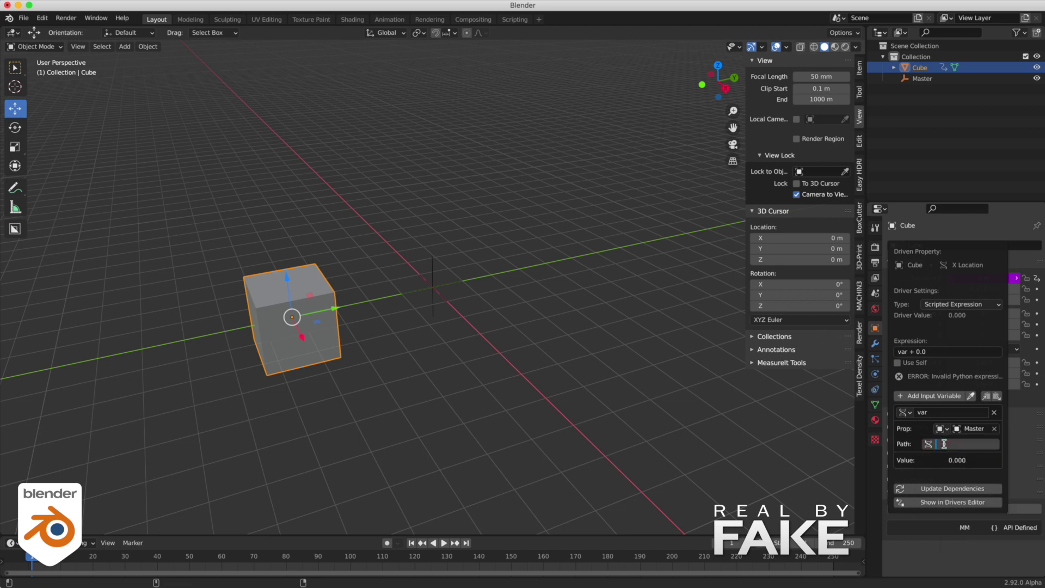
pyautogui.hotkey('ctrl', 'v')
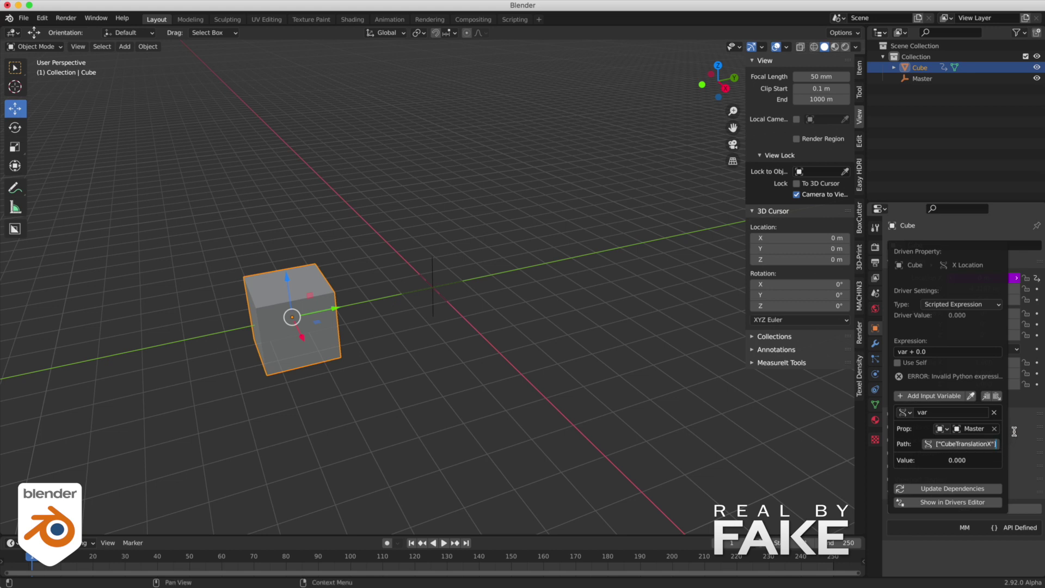
pyautogui.press('Return')
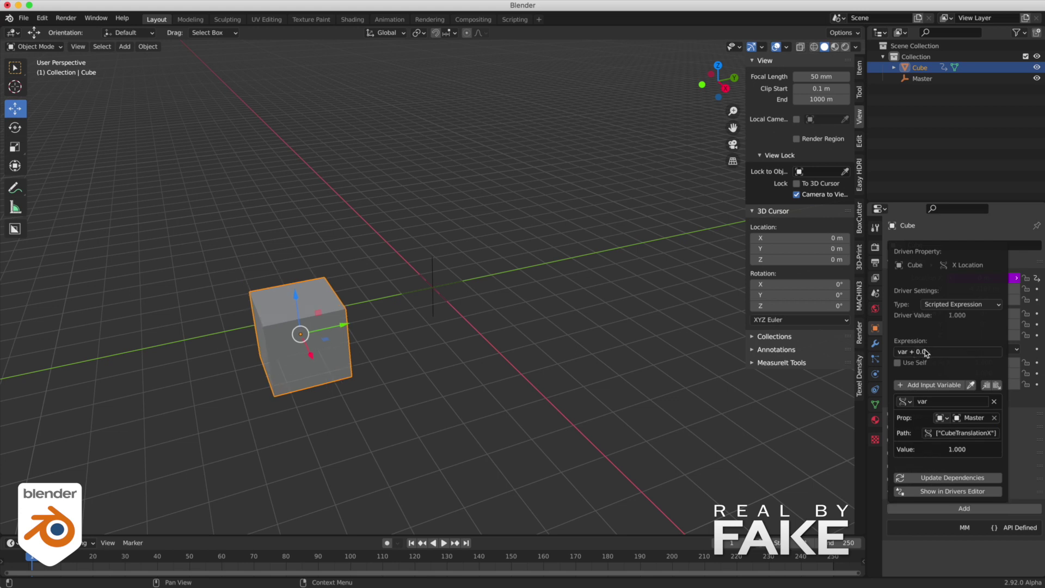
pyautogui.click(711, 362)
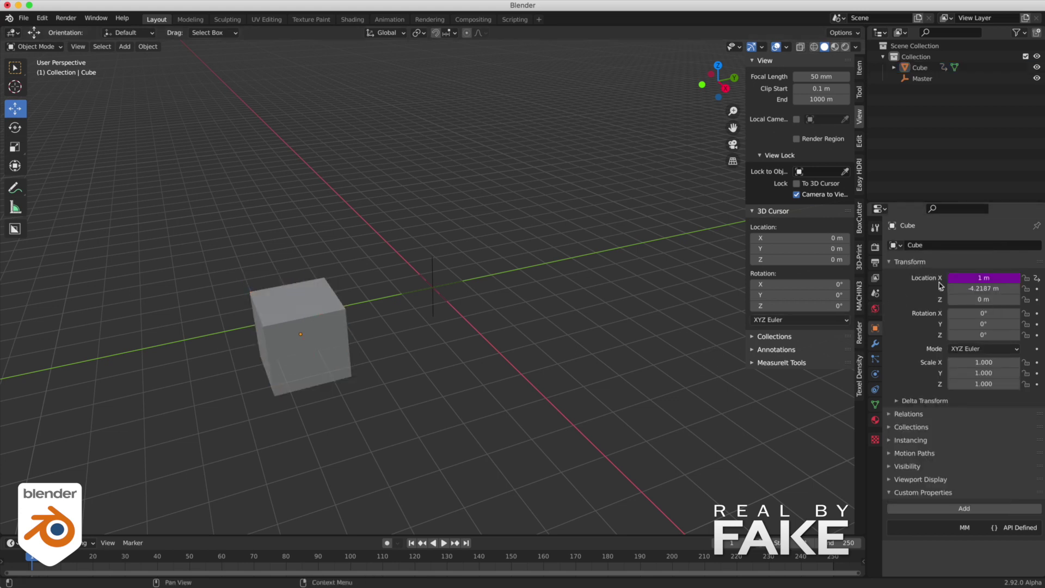
# Step: Select the Master empty and raise its CubeTranslationX value to about 5.56 to test the driven cube
pyautogui.click(436, 279)
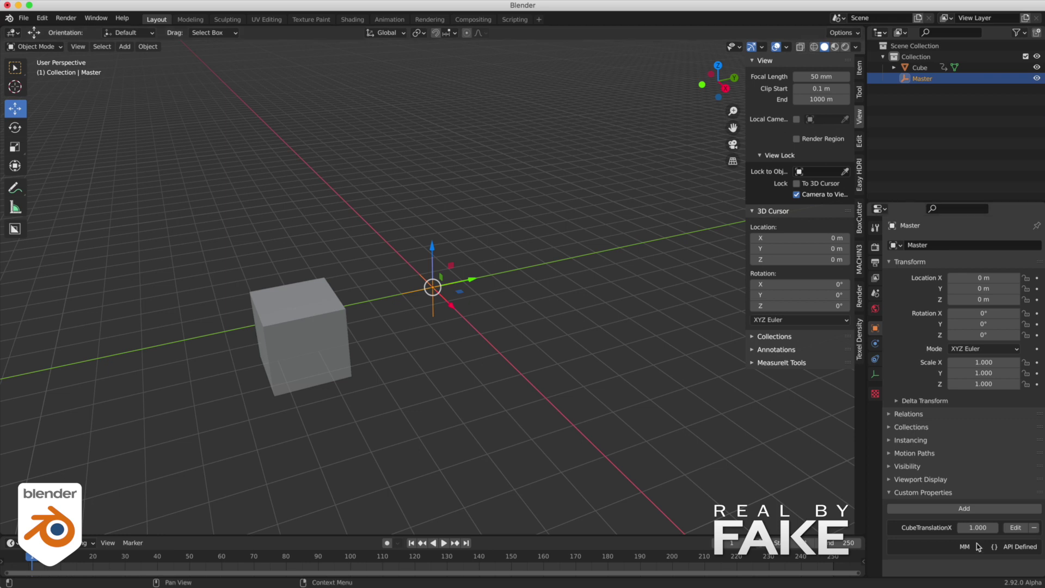
pyautogui.moveTo(967, 530)
pyautogui.mouseDown()
pyautogui.moveTo(1034, 530)
pyautogui.moveTo(944, 532)
pyautogui.moveTo(983, 526)
pyautogui.mouseUp()
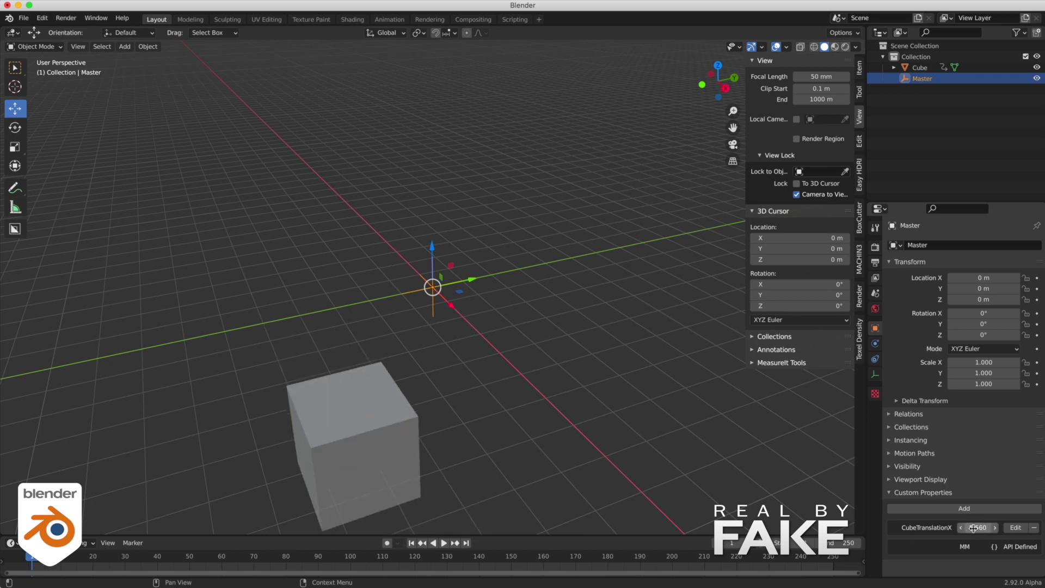
# Step: Set Master's CubeTranslationX property value to the integer 1, and adjust the property to test the cube's movement in whole steps
pyautogui.click(1015, 527)
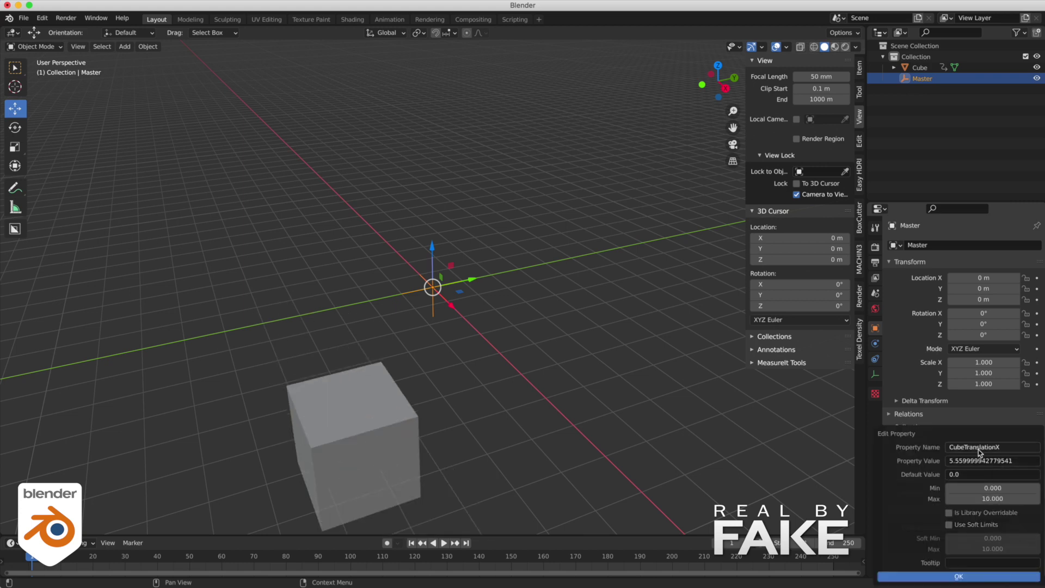
pyautogui.click(1022, 460)
pyautogui.click(1021, 461)
pyautogui.moveTo(1015, 460); pyautogui.dragTo(919, 456)
pyautogui.write('1')
pyautogui.press('Tab')
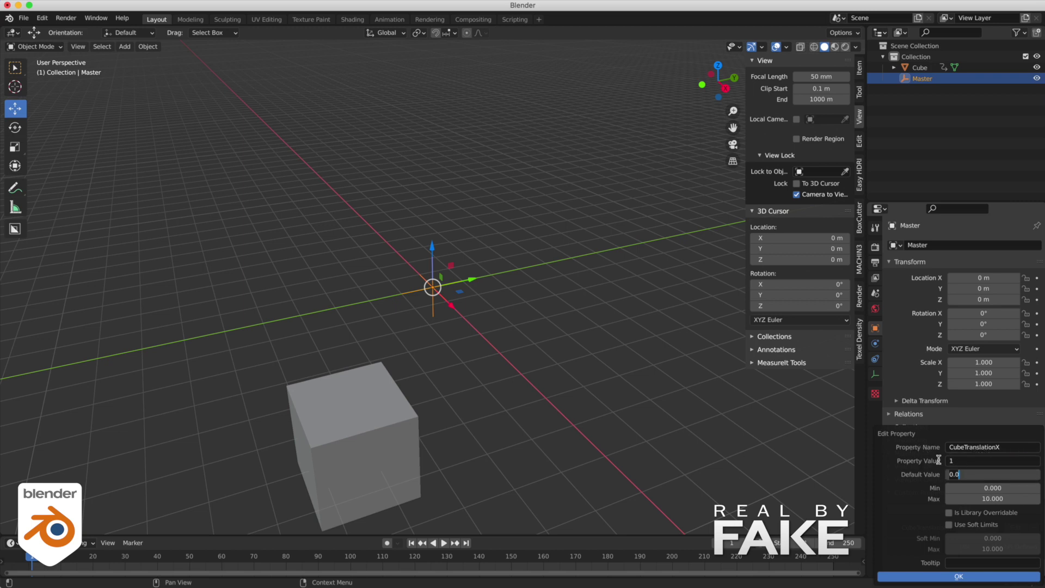
pyautogui.click(925, 576)
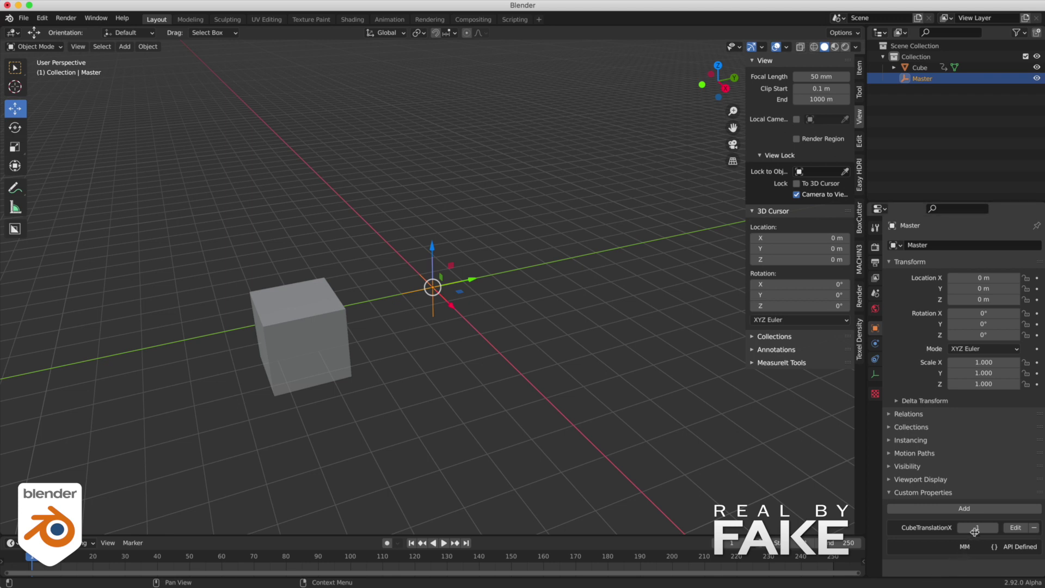
pyautogui.moveTo(977, 528); pyautogui.dragTo(1020, 527)
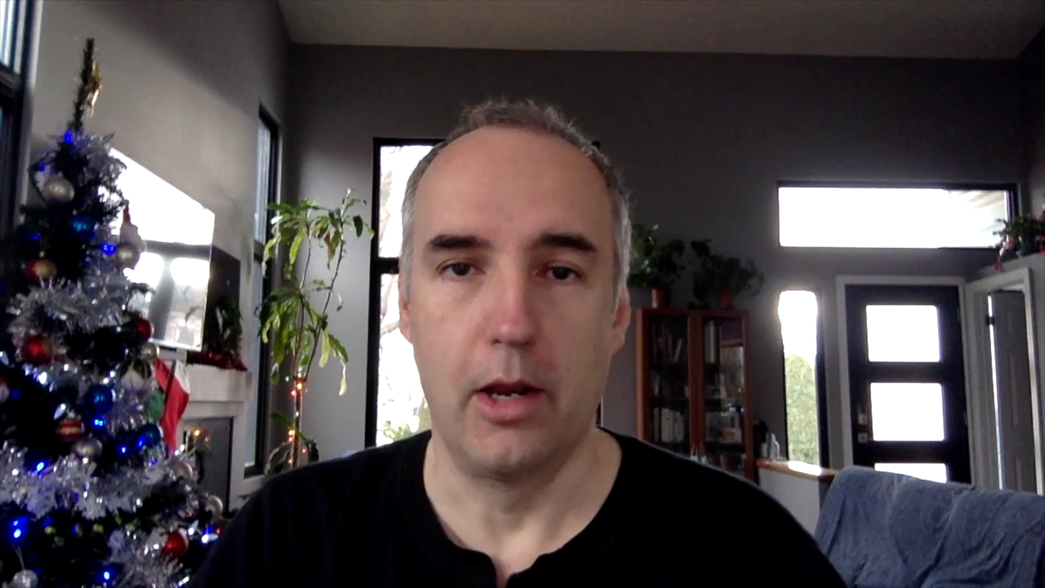